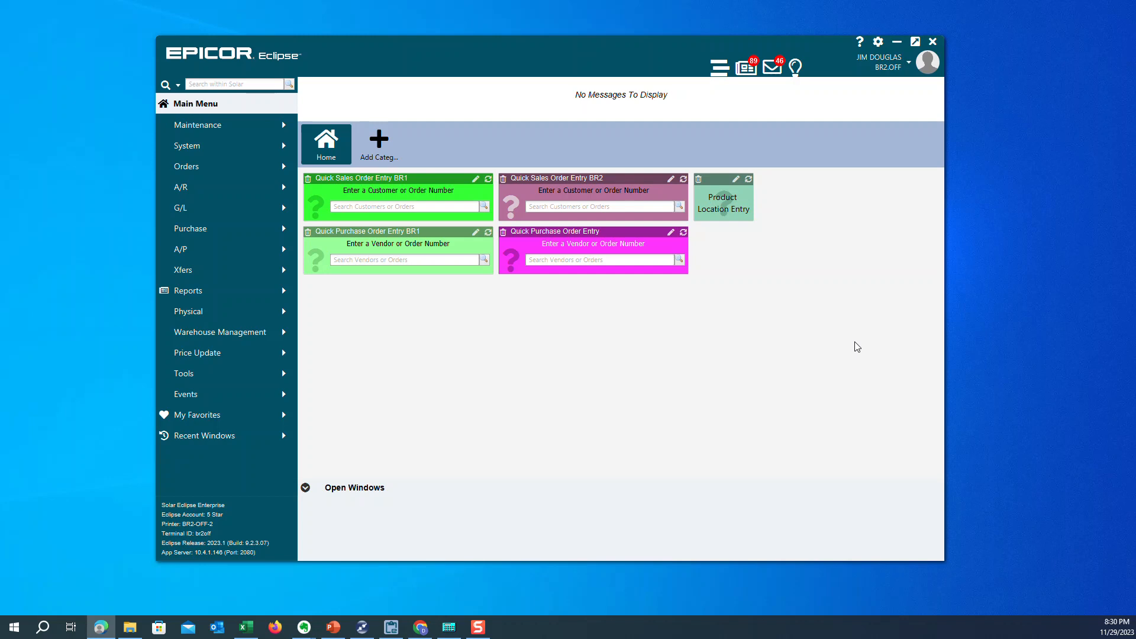
# Open the online help home page and read the cross dock topic within Warehouse Management
pyautogui.click(860, 42)
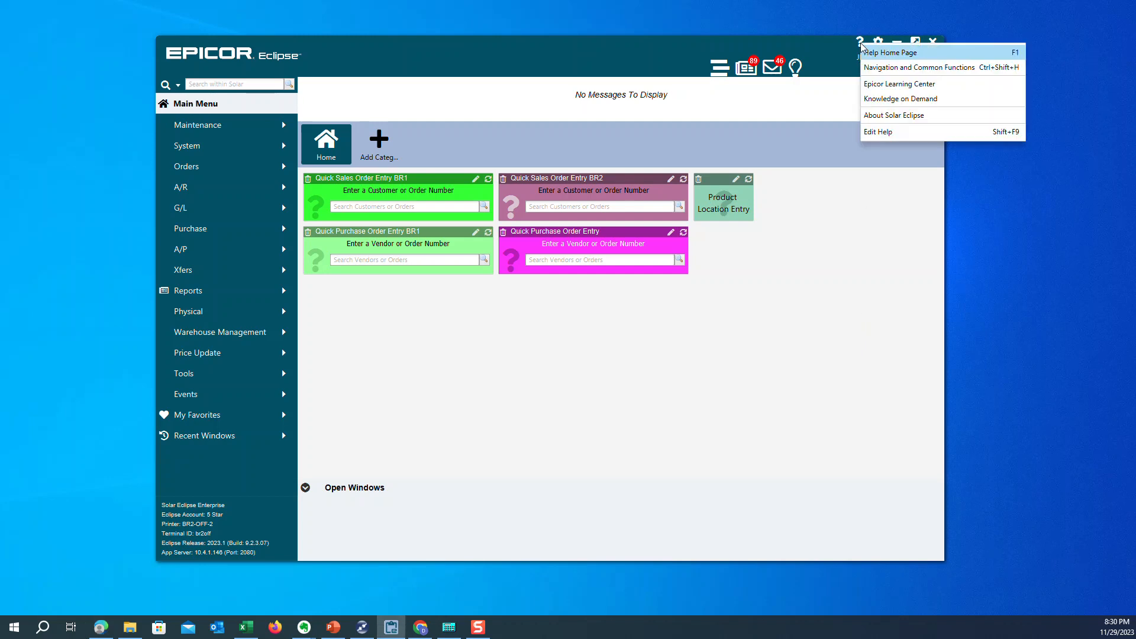
pyautogui.click(928, 54)
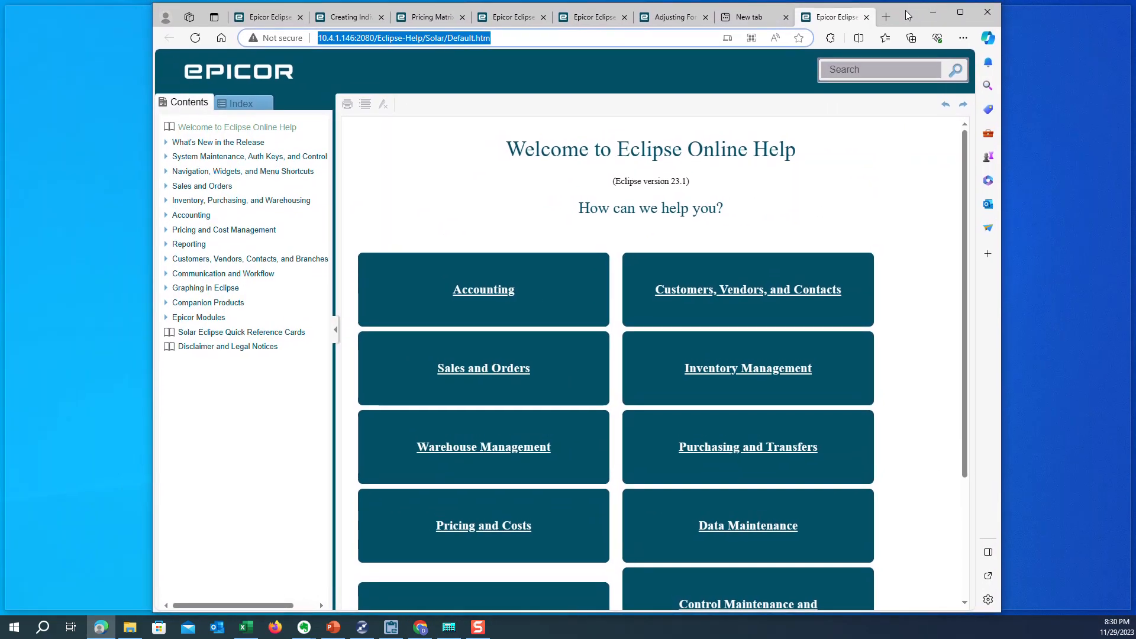
pyautogui.doubleClick(907, 13)
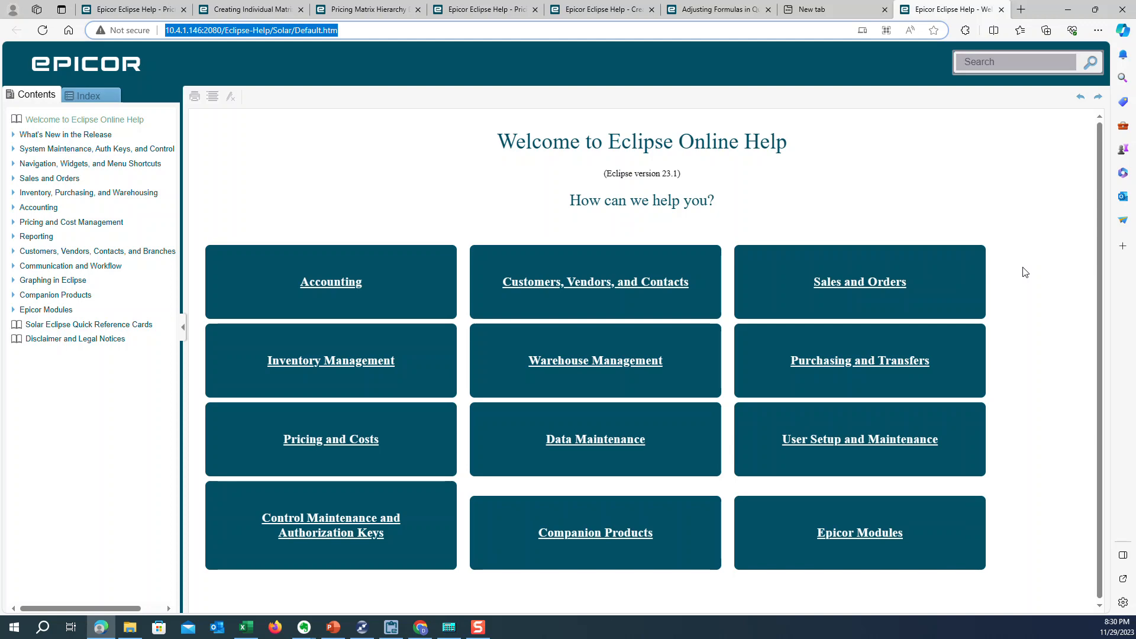
pyautogui.click(677, 351)
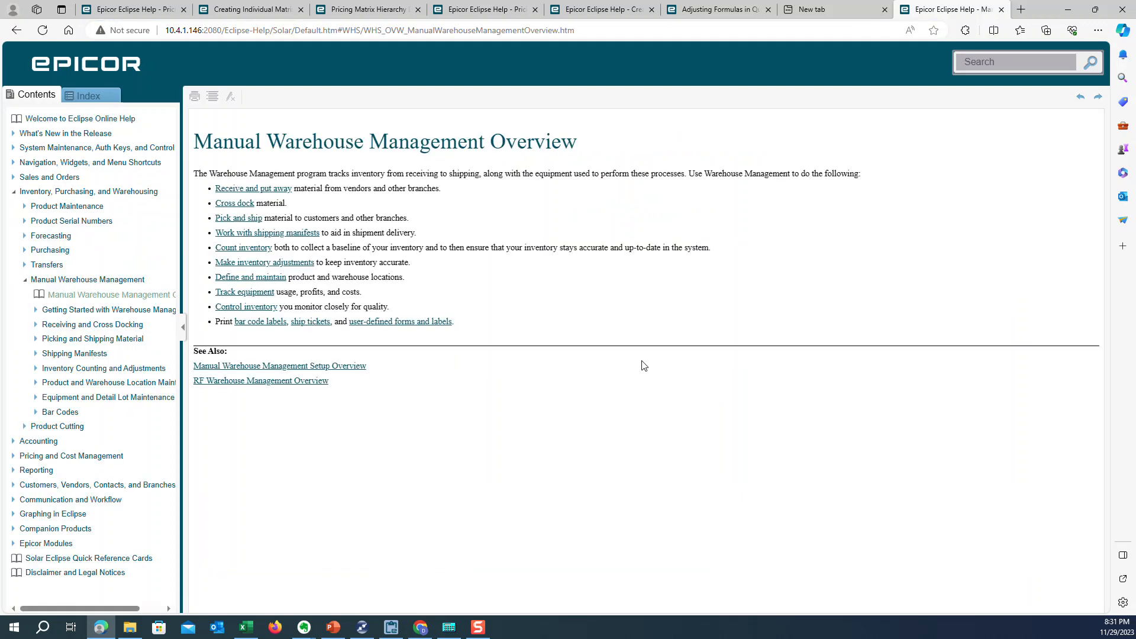
pyautogui.click(240, 203)
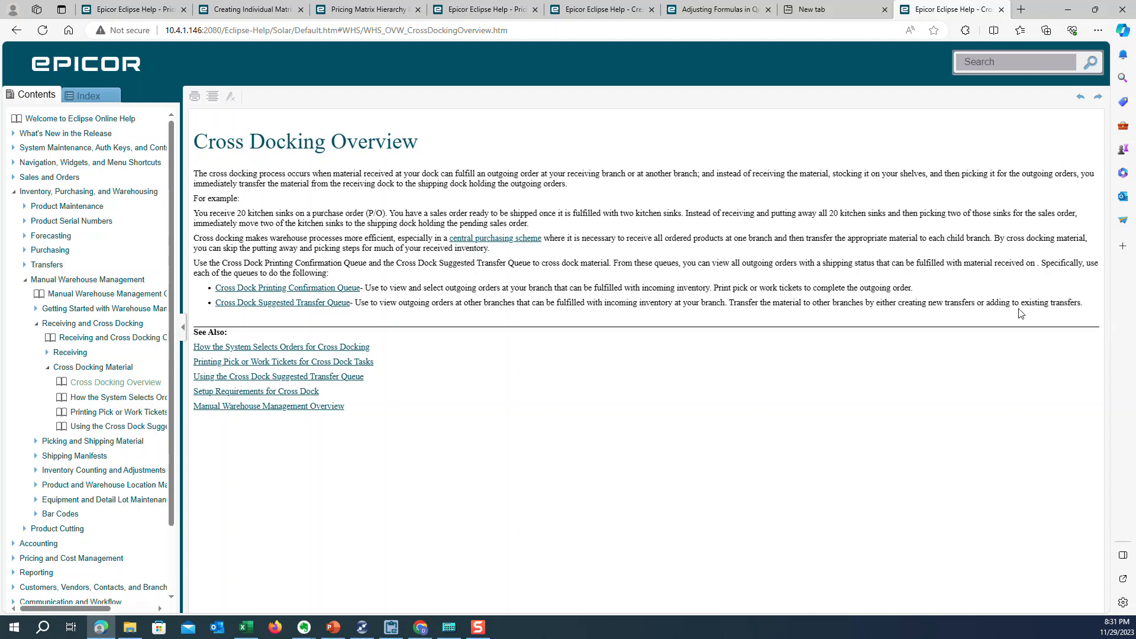
pyautogui.hotkey('alt', 'Left')
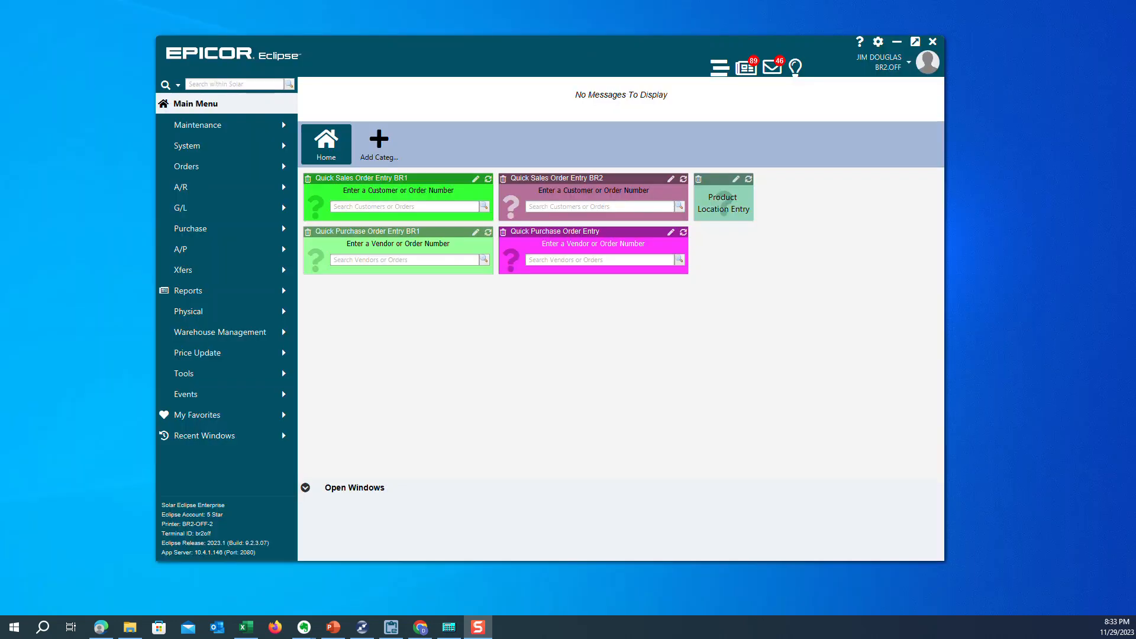
# Open Customer Maintenance and load the ZCUST-COD customer record
pyautogui.click(216, 125)
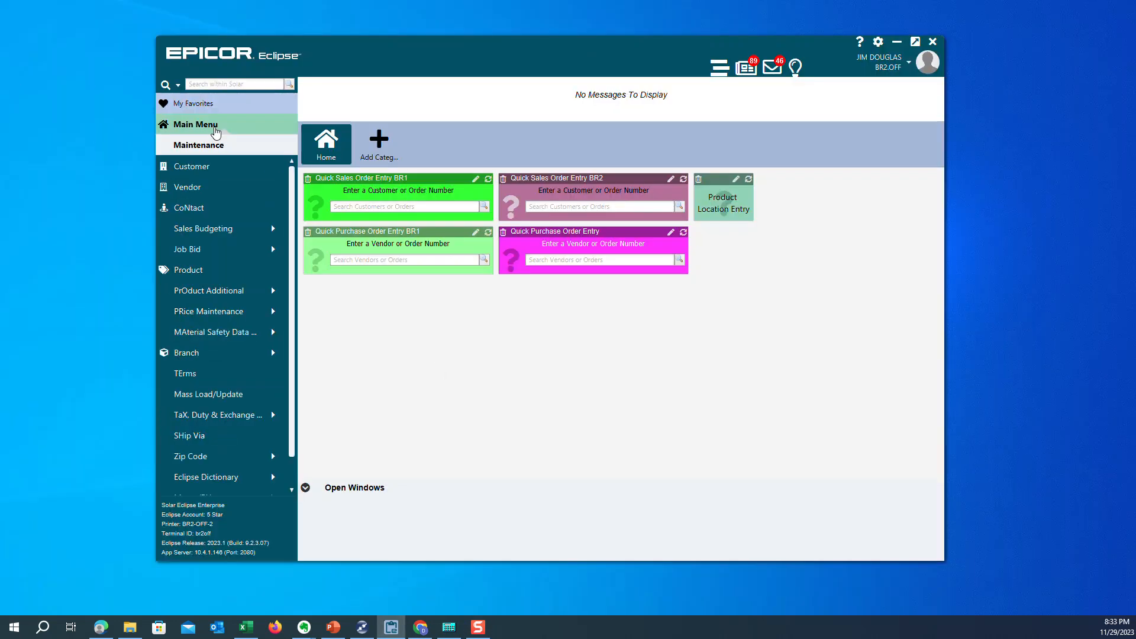
pyautogui.click(212, 168)
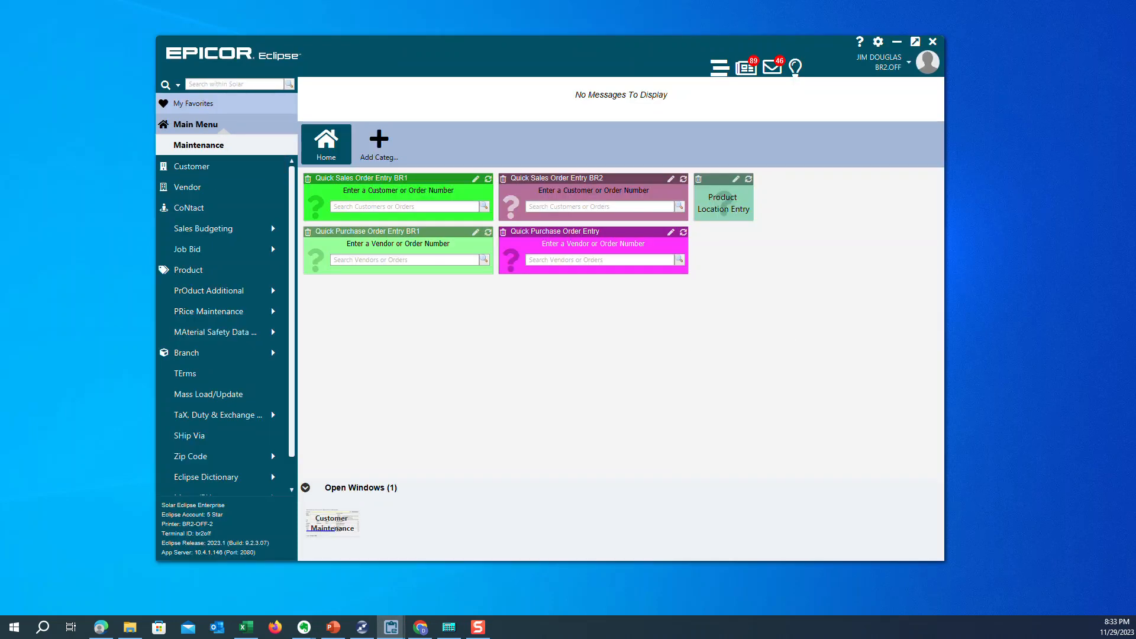
pyautogui.moveTo(1135, 143); pyautogui.dragTo(716, 163)
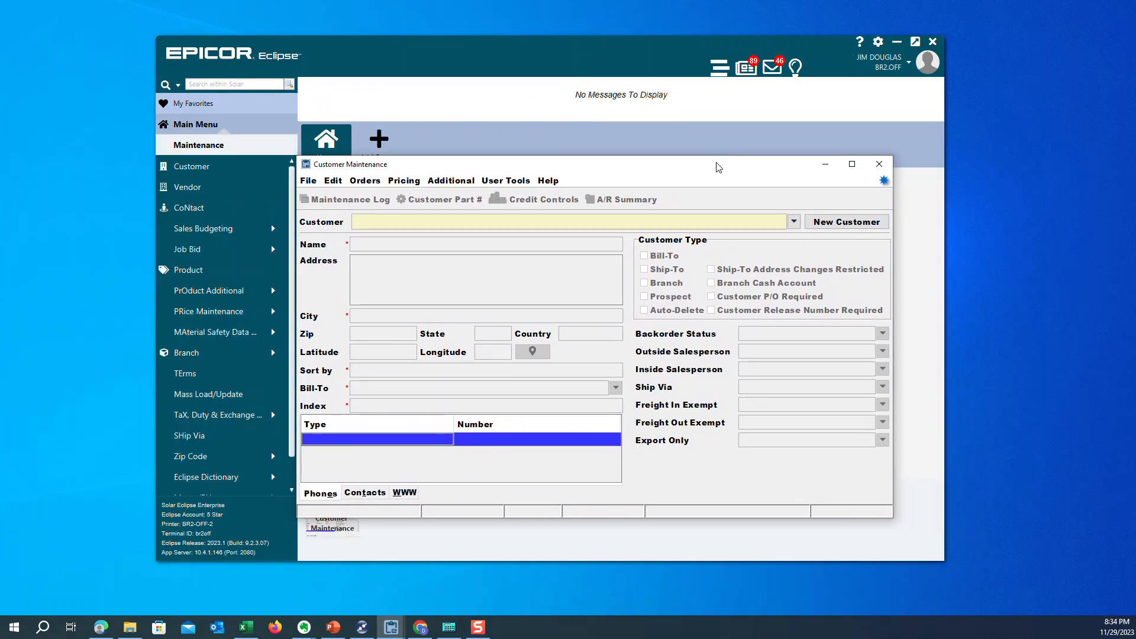
pyautogui.write('ZCUST')
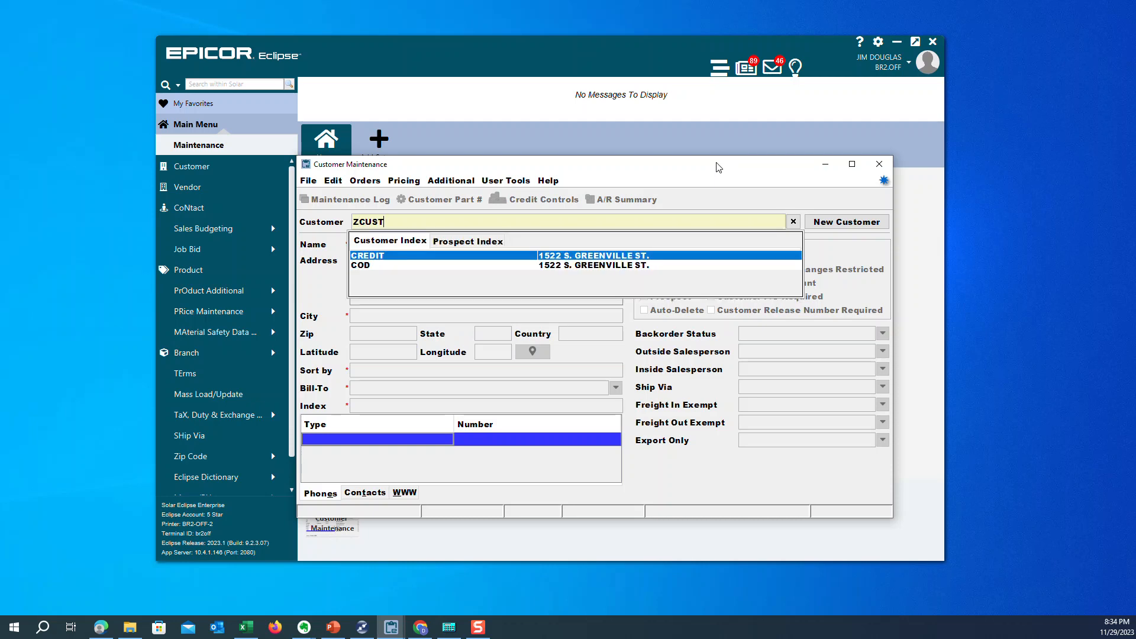
pyautogui.press('Down')
pyautogui.press('Return')
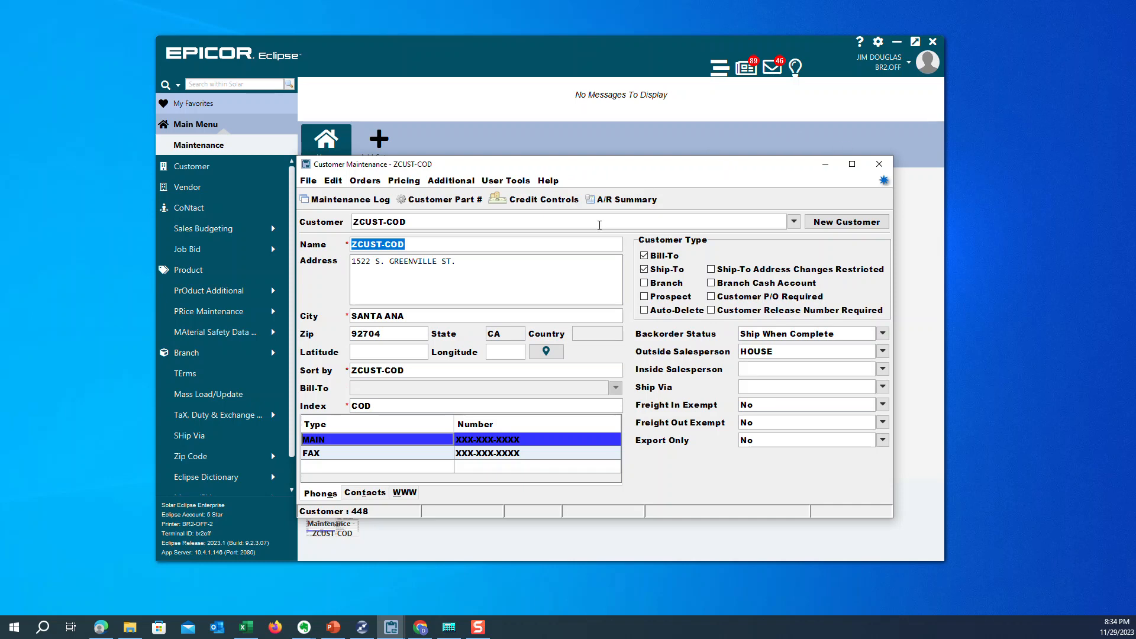
# Examine the customer's default price class in Customer Pricing and Printing Information, and close the customer record
pyautogui.click(407, 180)
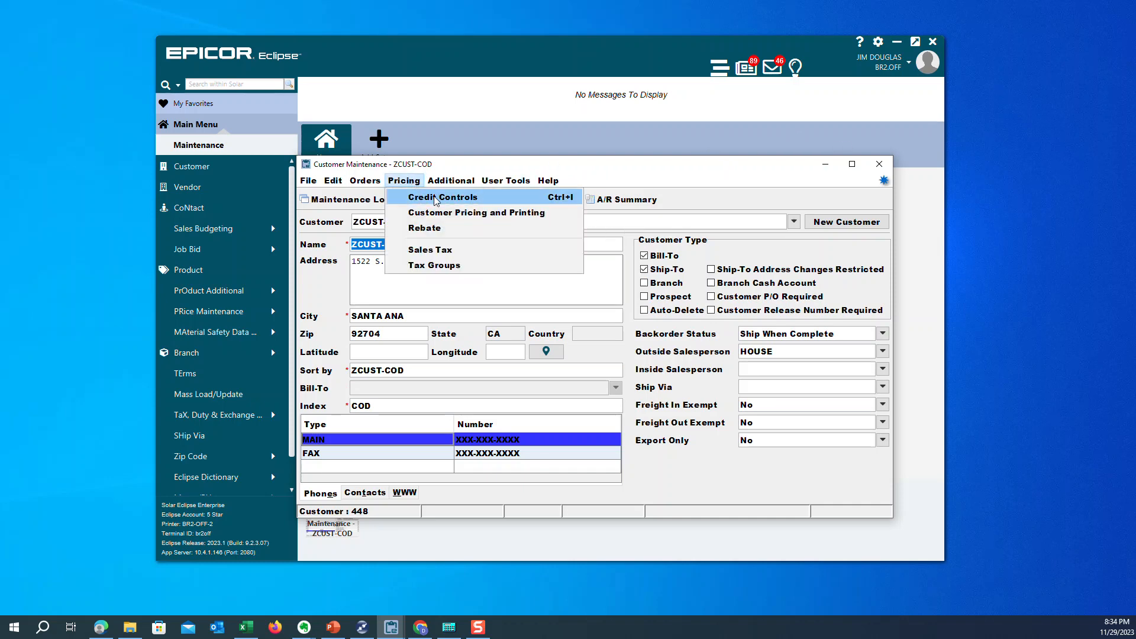
pyautogui.click(479, 213)
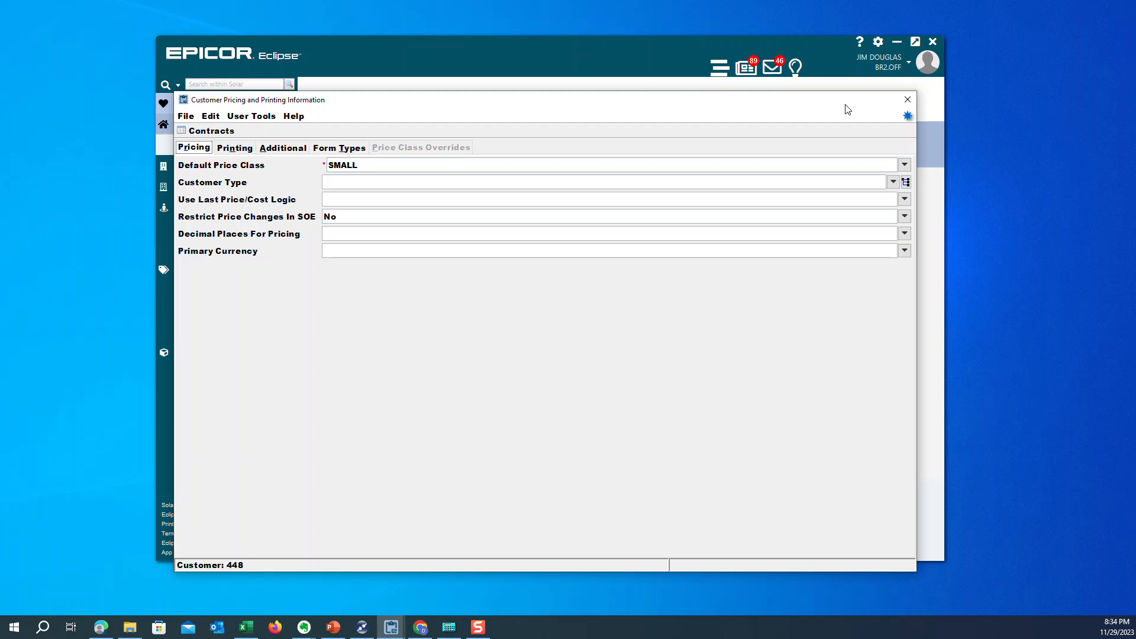
pyautogui.click(906, 101)
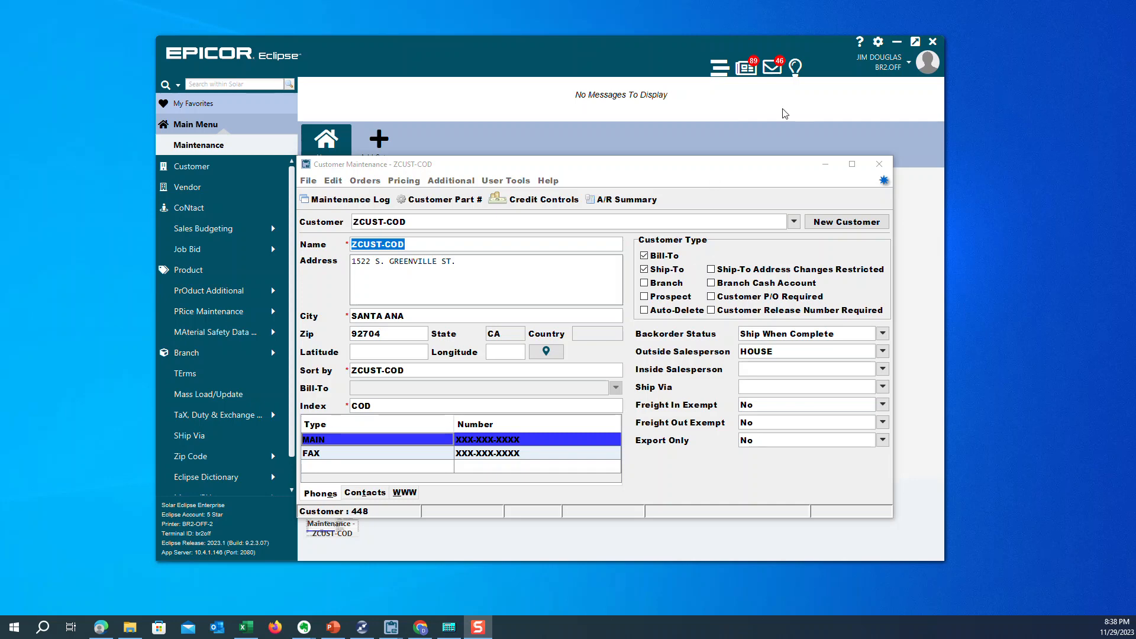
pyautogui.click(880, 167)
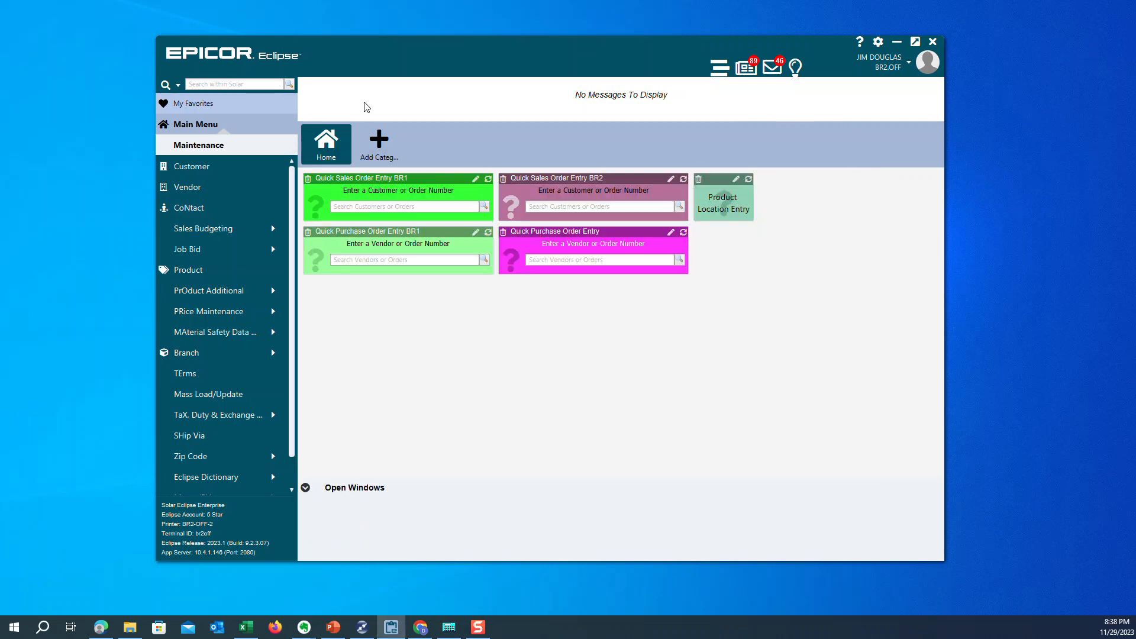
# Search the program for CONTROL MAINTENANCE and open the Control Maintenance entry under System Files
pyautogui.click(221, 85)
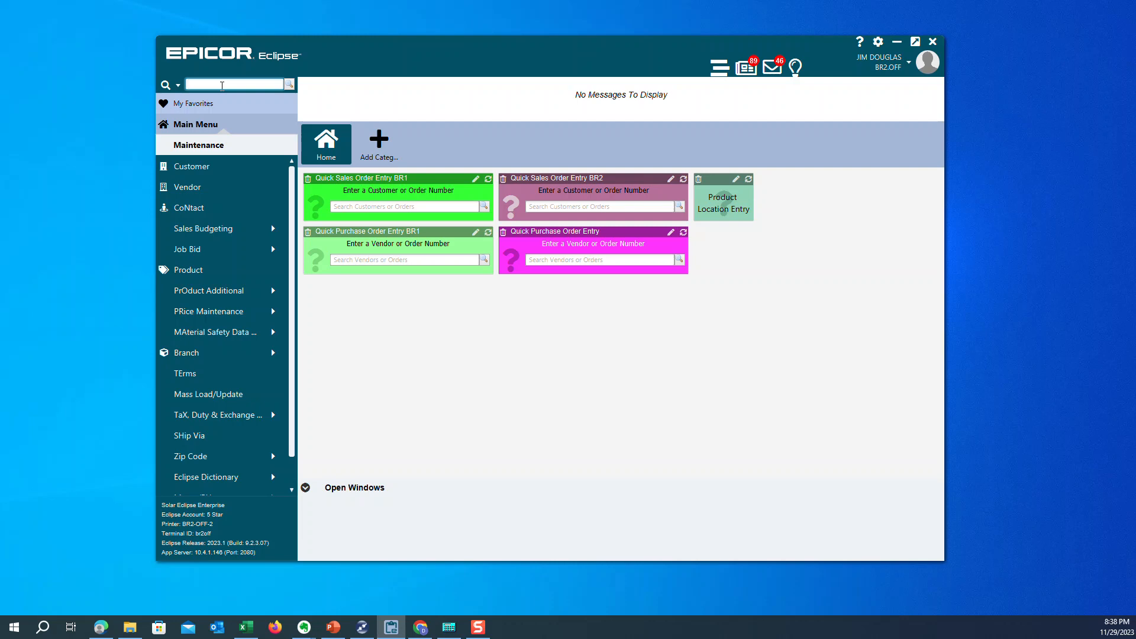
pyautogui.write('CONTROL')
pyautogui.press('Return')
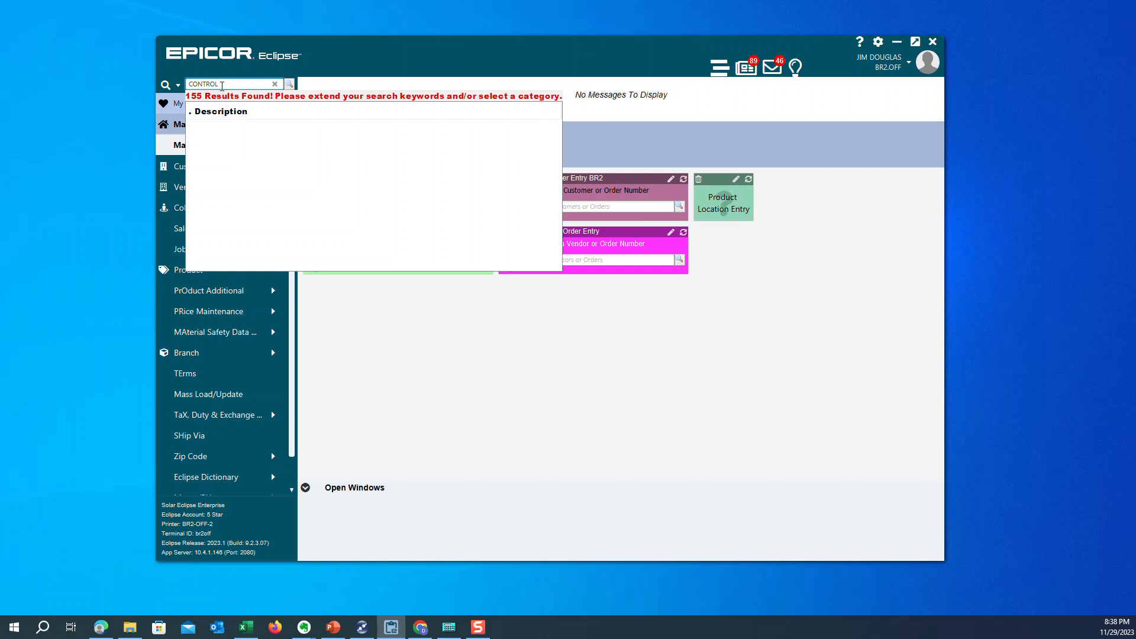
pyautogui.write('MAIN')
pyautogui.press('Return')
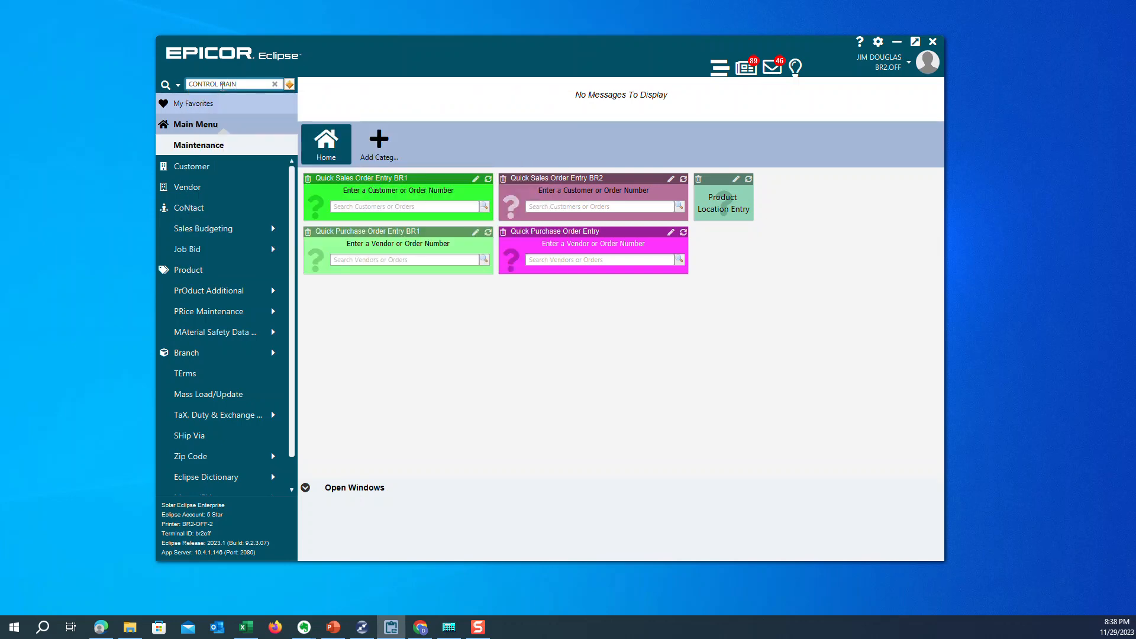
pyautogui.write('TENA')
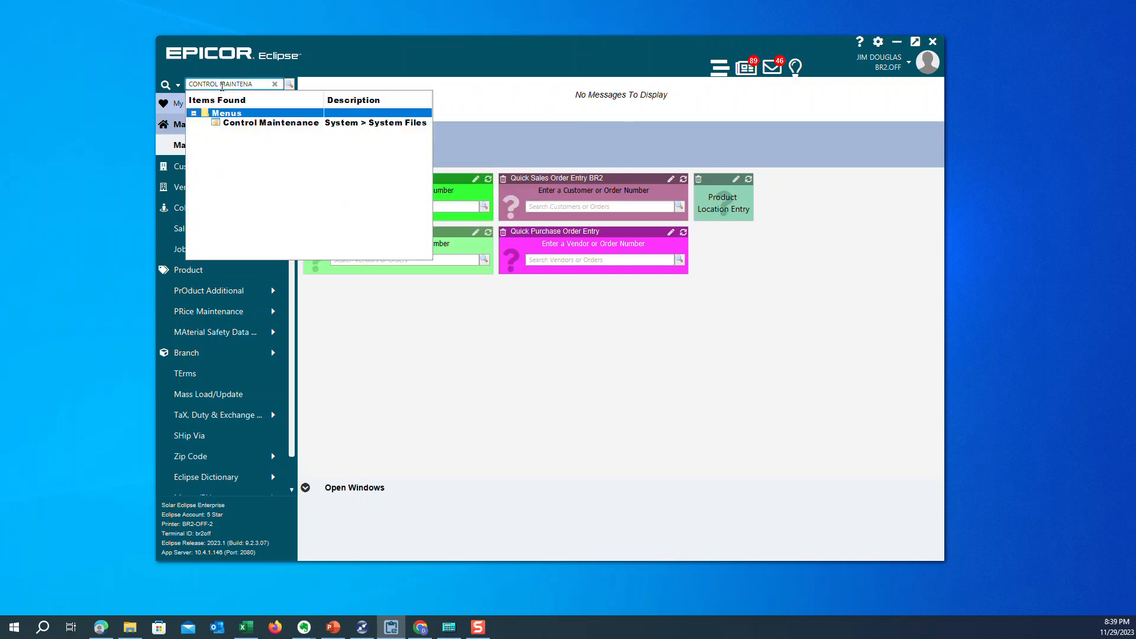
pyautogui.write('NCE')
pyautogui.press('Return')
pyautogui.click(410, 123)
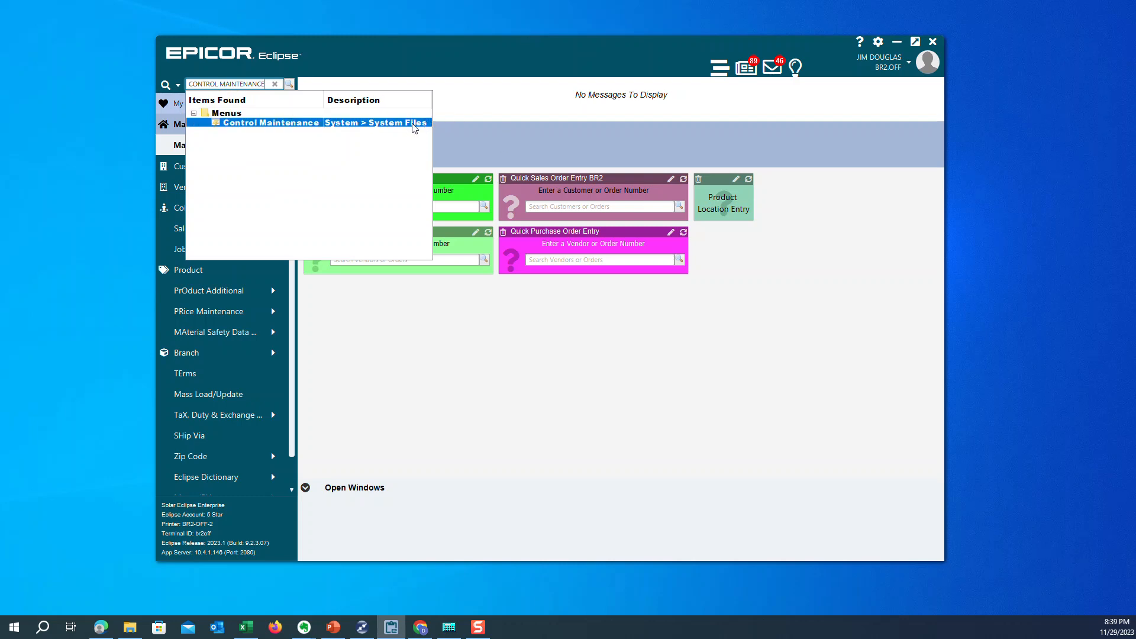
pyautogui.doubleClick(415, 123)
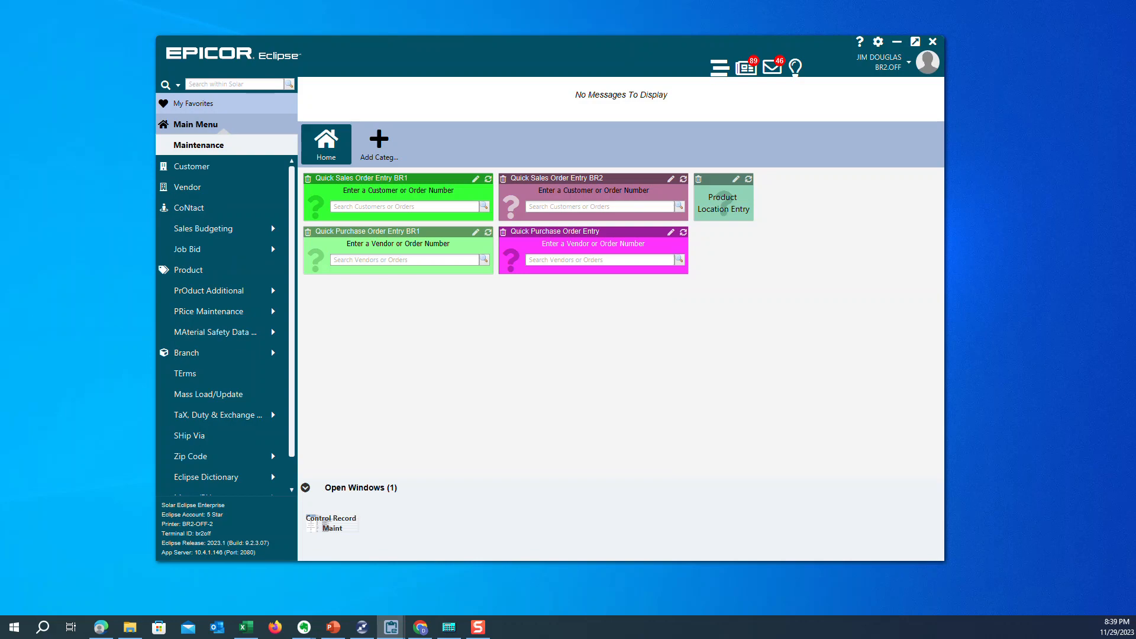
# Fit the Control Record Maint window on screen, filter the records by VALID and open Valid Customer Price Classes
pyautogui.moveTo(1135, 219); pyautogui.dragTo(864, 126)
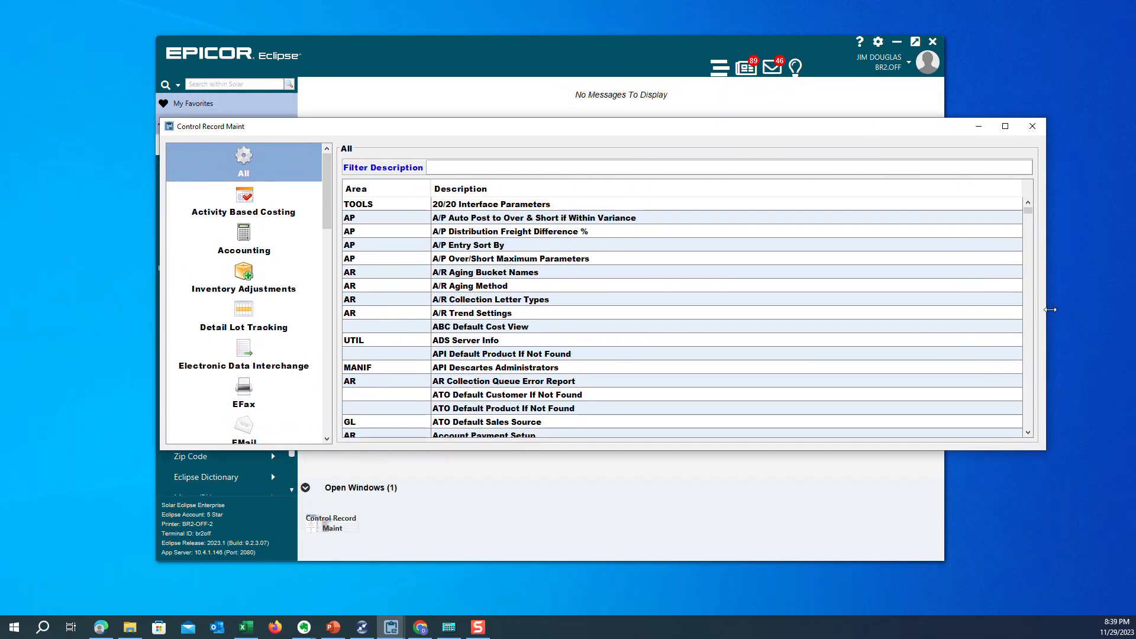
pyautogui.moveTo(1046, 311); pyautogui.dragTo(916, 312)
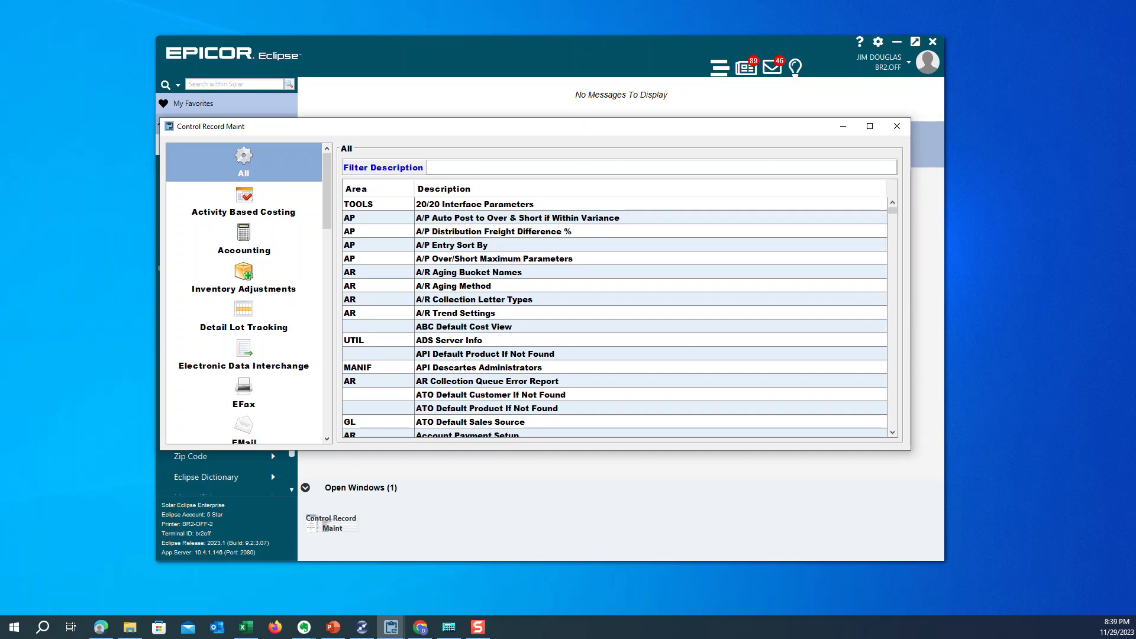
pyautogui.write('VALID')
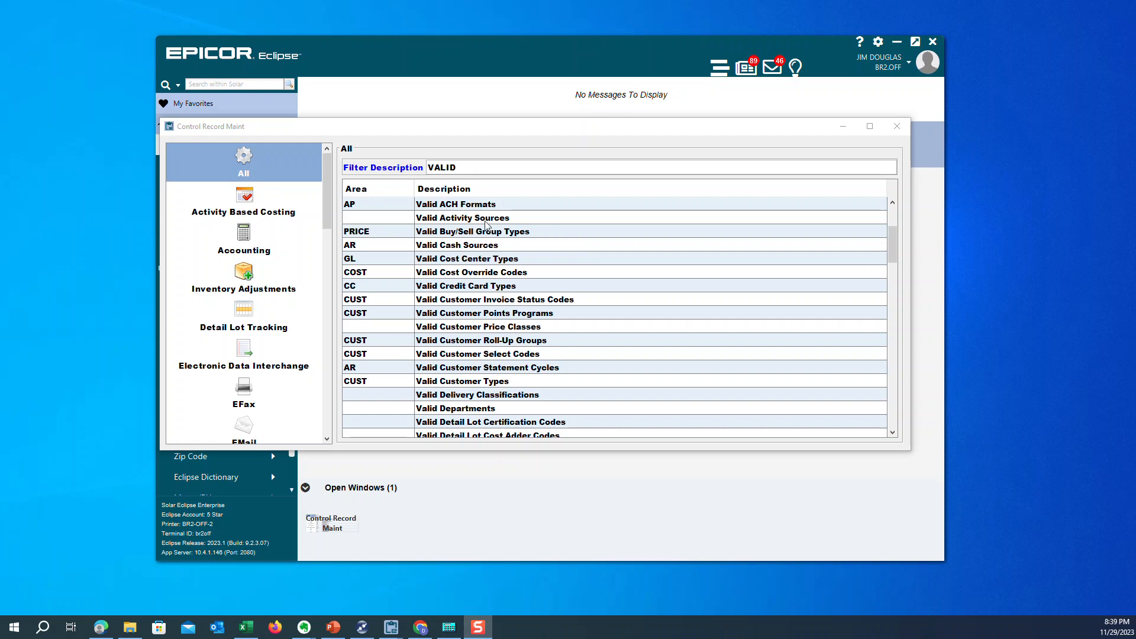
pyautogui.doubleClick(512, 329)
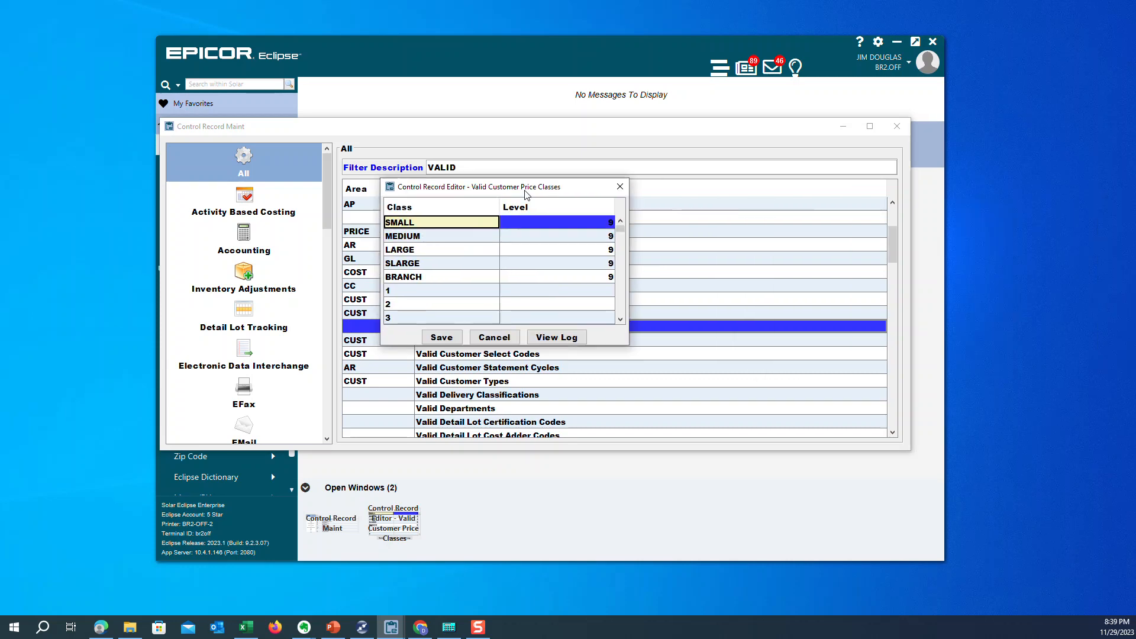
pyautogui.moveTo(525, 194); pyautogui.dragTo(692, 188)
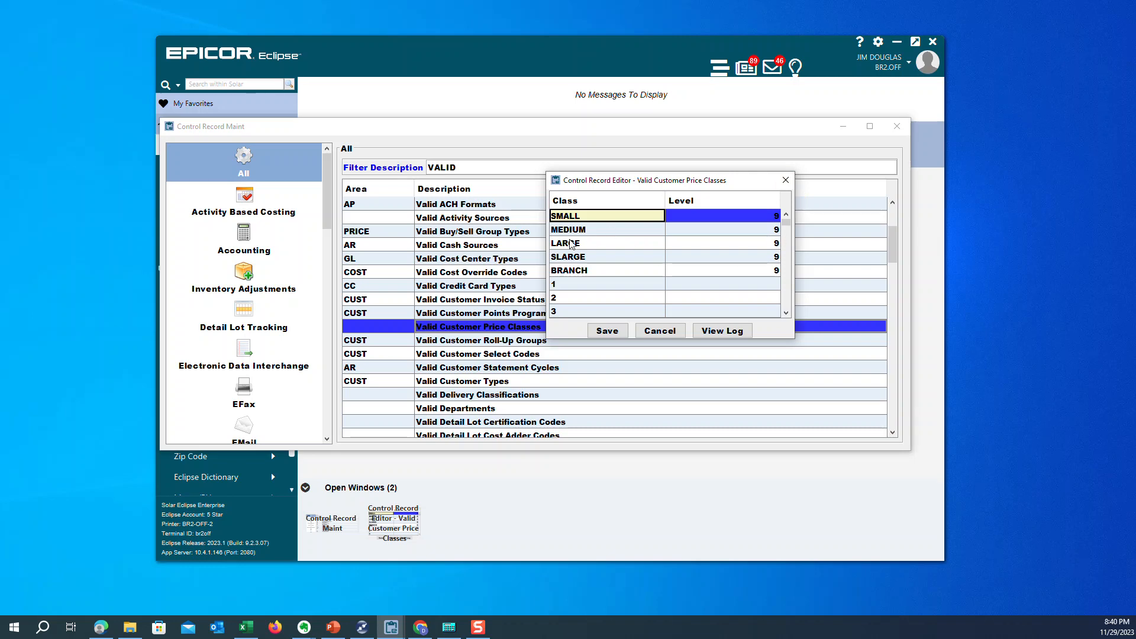
# Examine the complete list of valid customer price classes and the levels of the SMALL, MEDIUM, LARGE, SLARGE and BRANCH classes
pyautogui.scroll(-20, 595, 278)
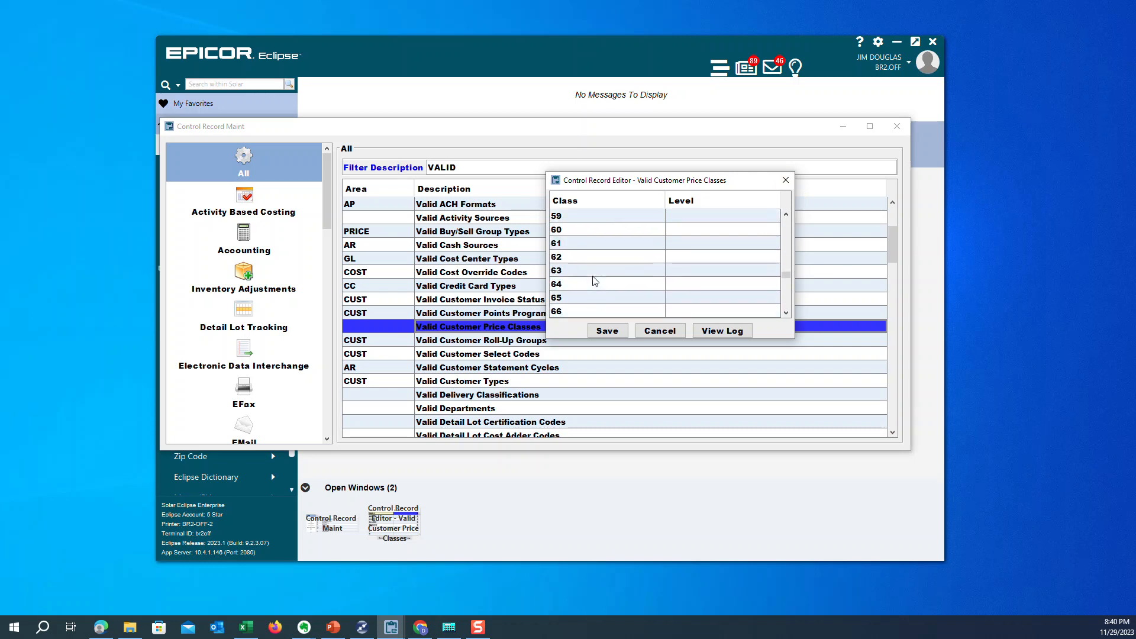
pyautogui.scroll(20, 595, 281)
pyautogui.scroll(-10, 603, 278)
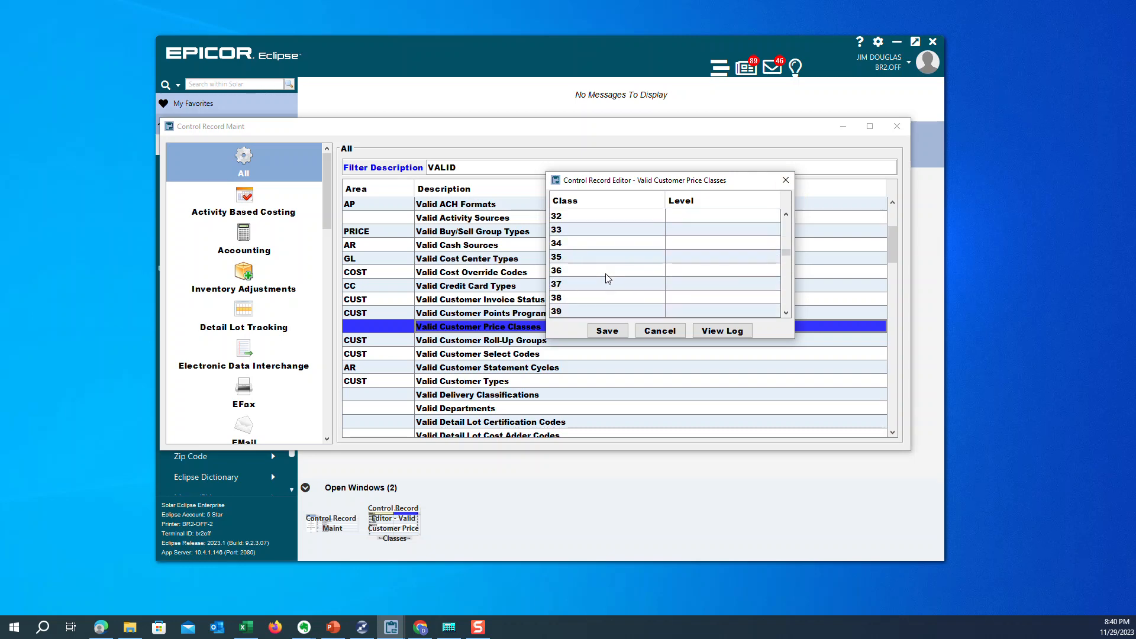
pyautogui.scroll(-20, 609, 275)
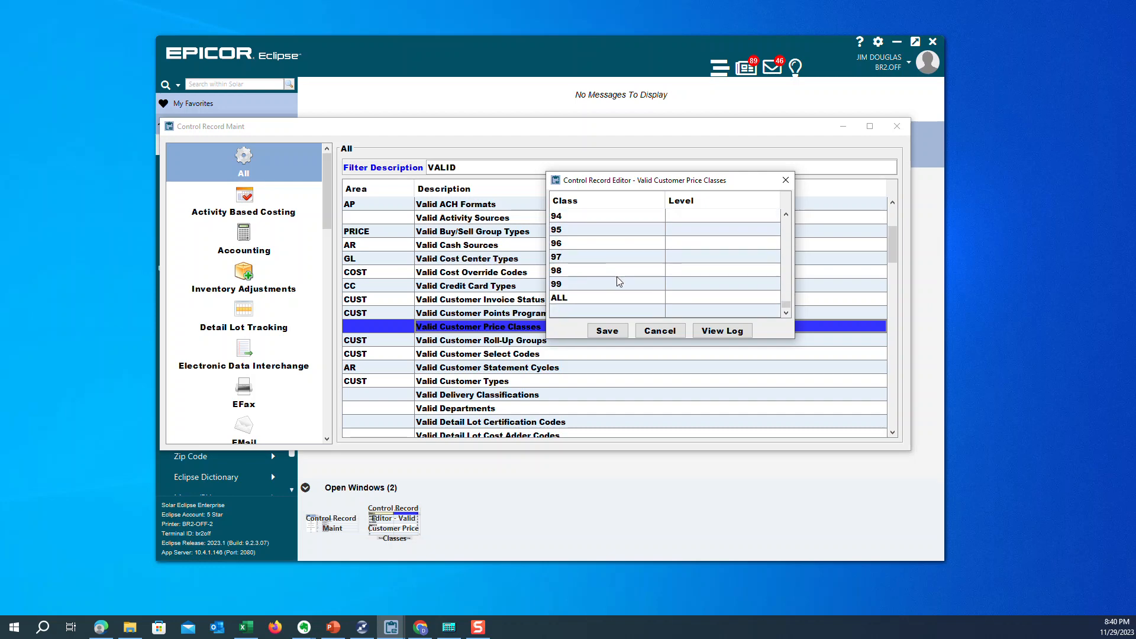
pyautogui.scroll(20, 619, 278)
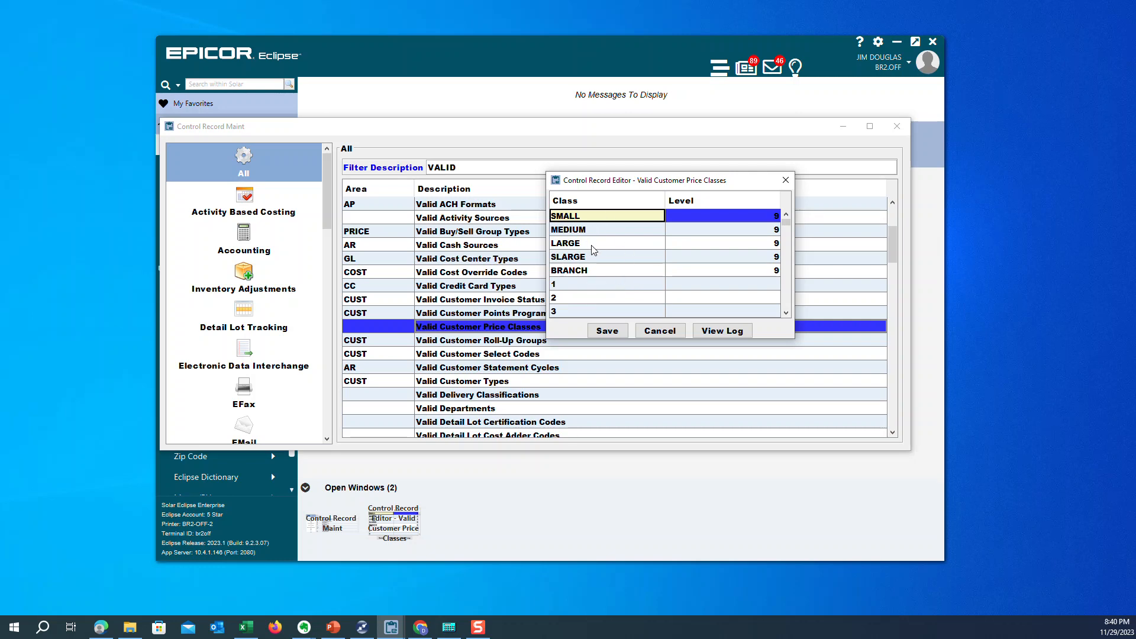
pyautogui.click(599, 258)
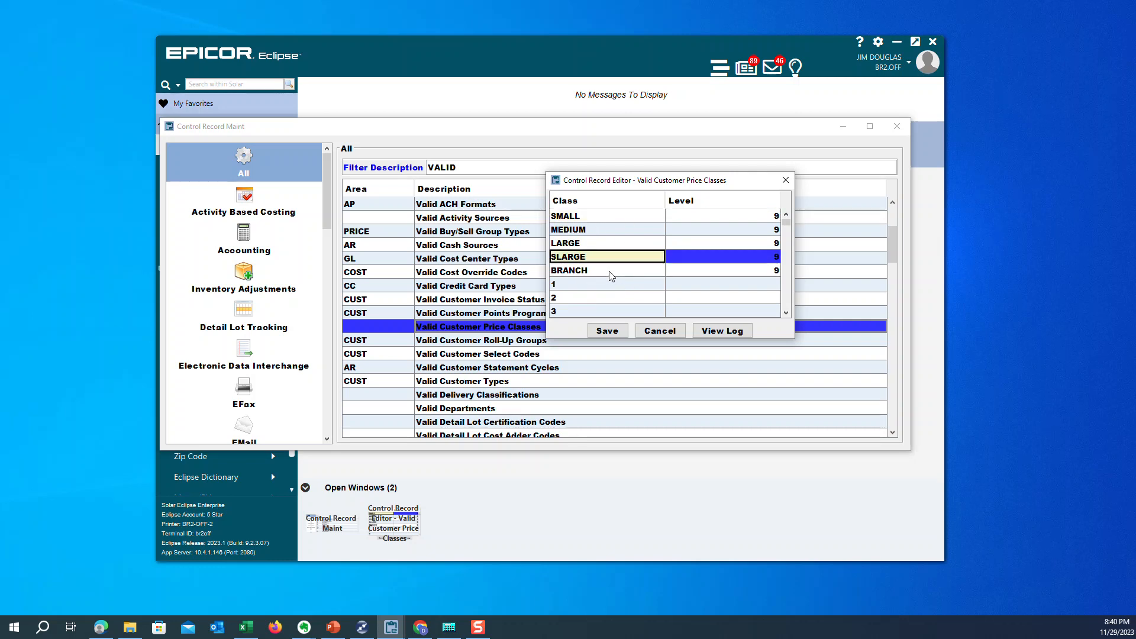
pyautogui.click(609, 272)
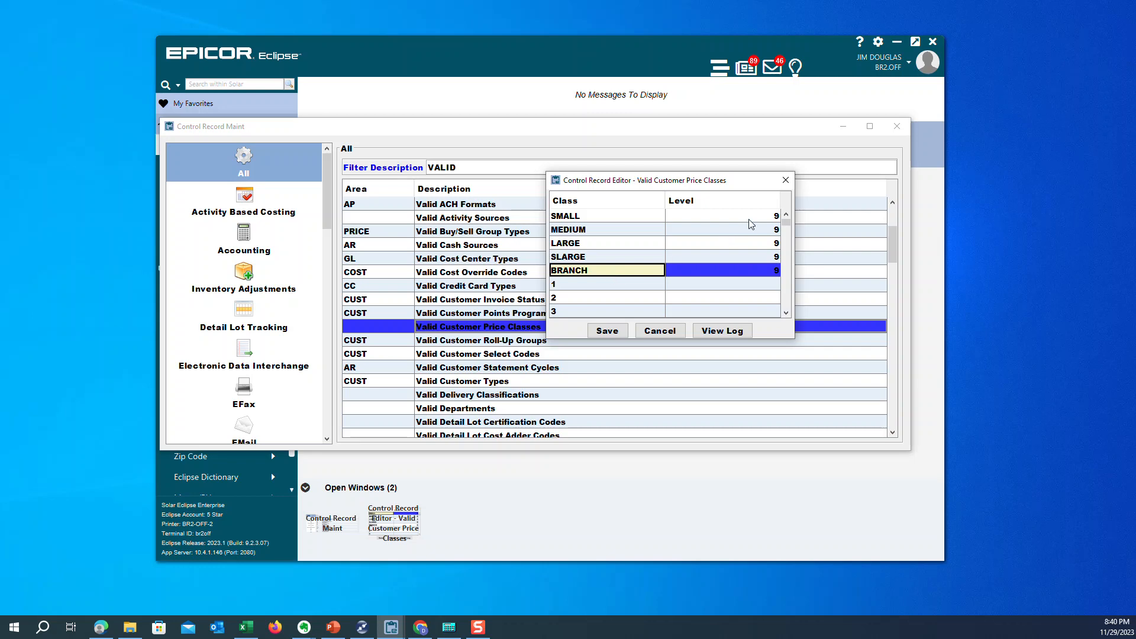
pyautogui.moveTo(748, 219); pyautogui.dragTo(827, 421)
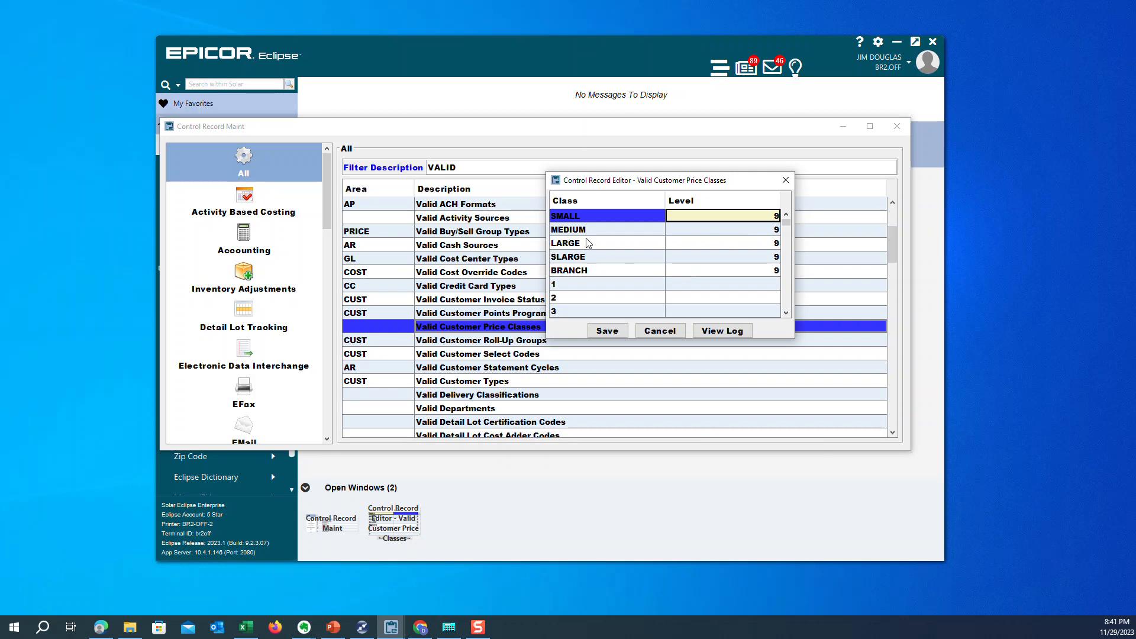
pyautogui.press('Tab')
pyautogui.click(599, 260)
pyautogui.click(598, 270)
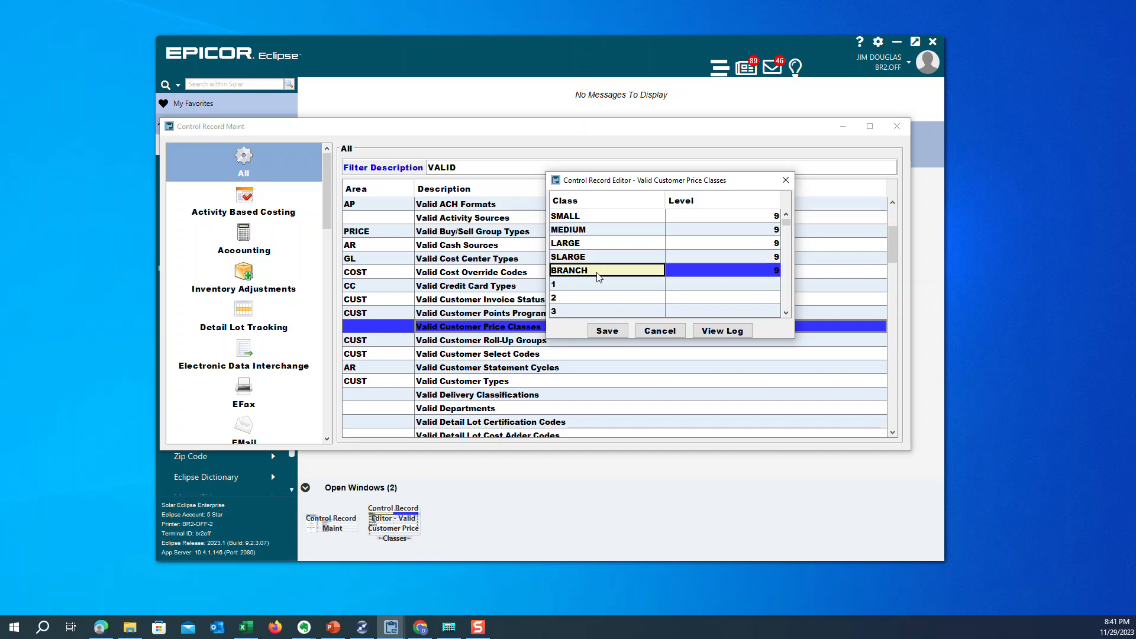
pyautogui.click(604, 234)
pyautogui.click(605, 219)
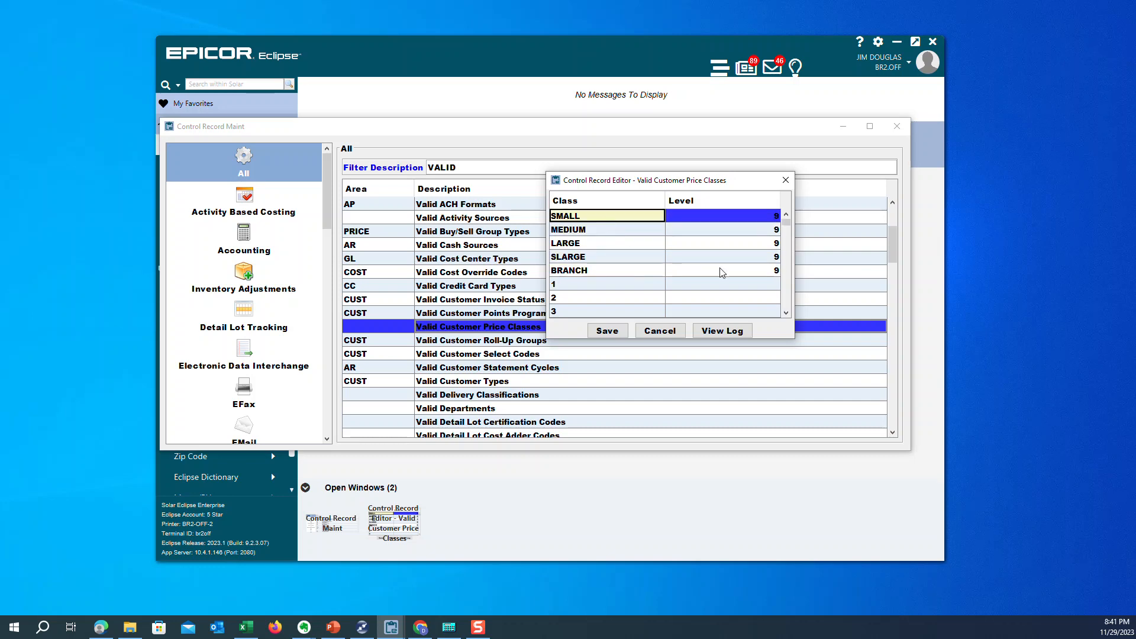
# Close the Valid Customer Price Classes record and the Control Record Maint window, and open Product Maintenance
pyautogui.click(786, 180)
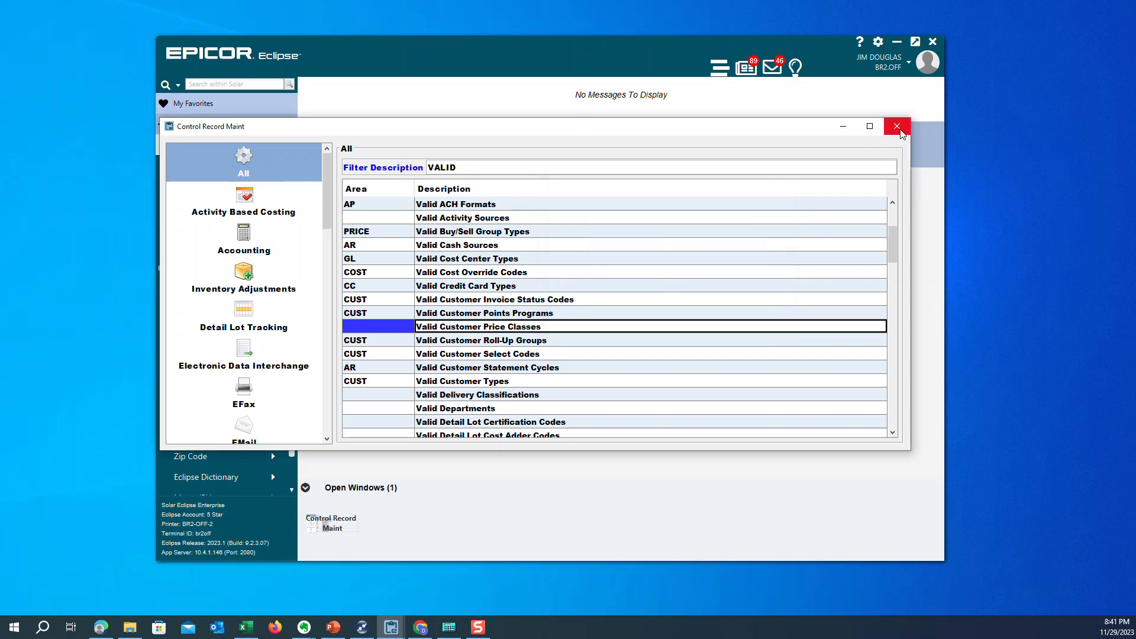
pyautogui.click(898, 126)
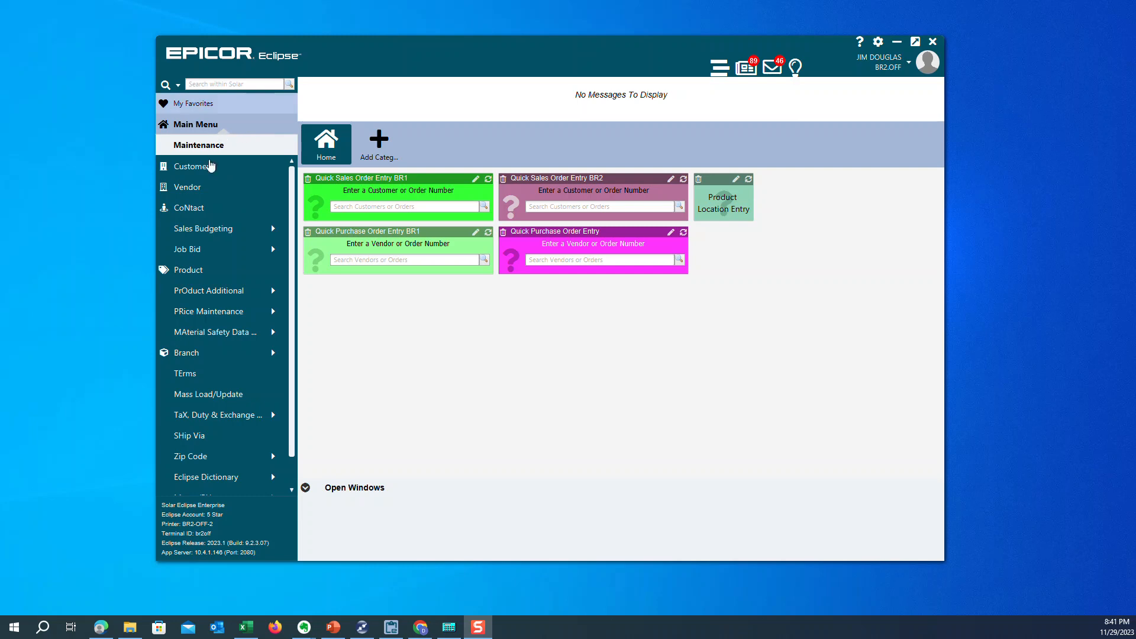
pyautogui.click(169, 270)
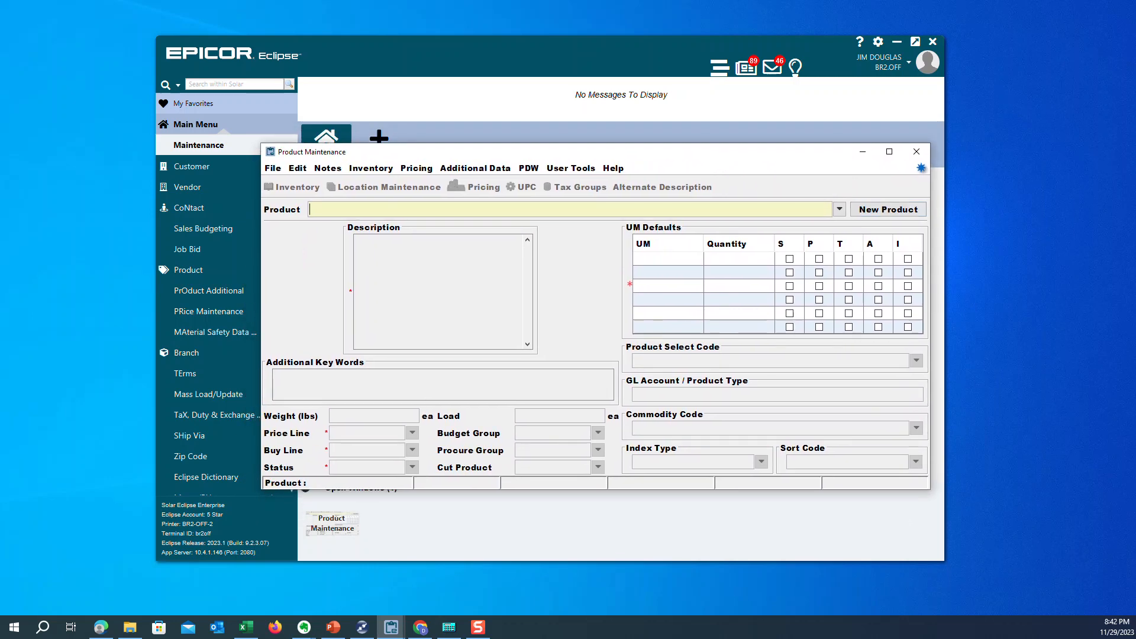
# Search the products for LEV and open LEV 102-EP 15A 125V 2P2W CRD CONN
pyautogui.write('LEV')
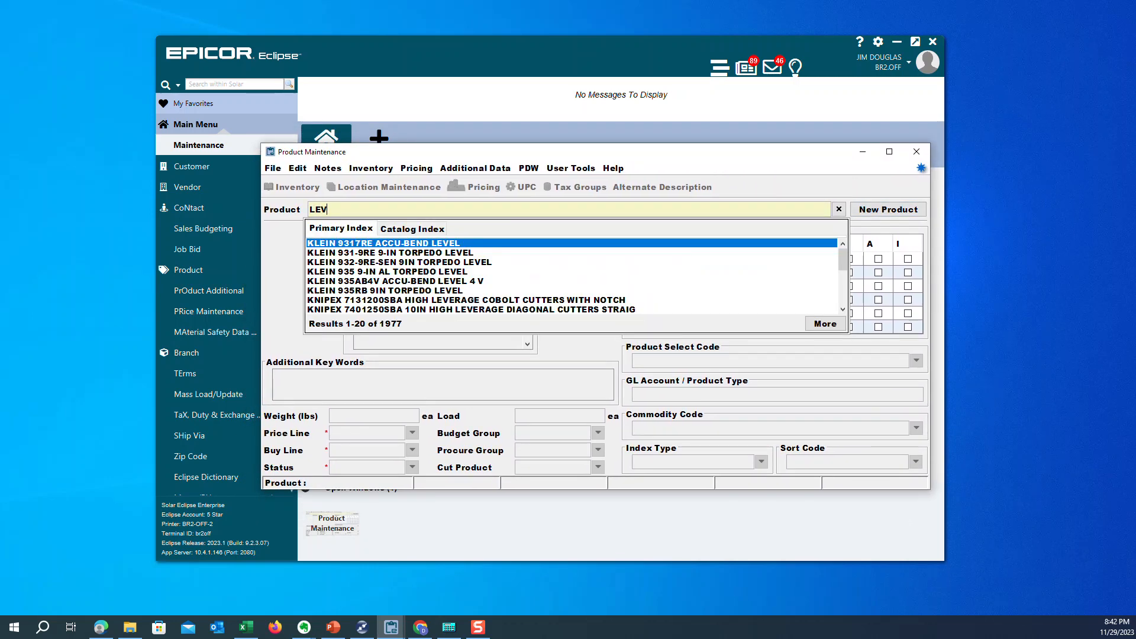
pyautogui.press('pagedown')
pyautogui.press('pagedown')
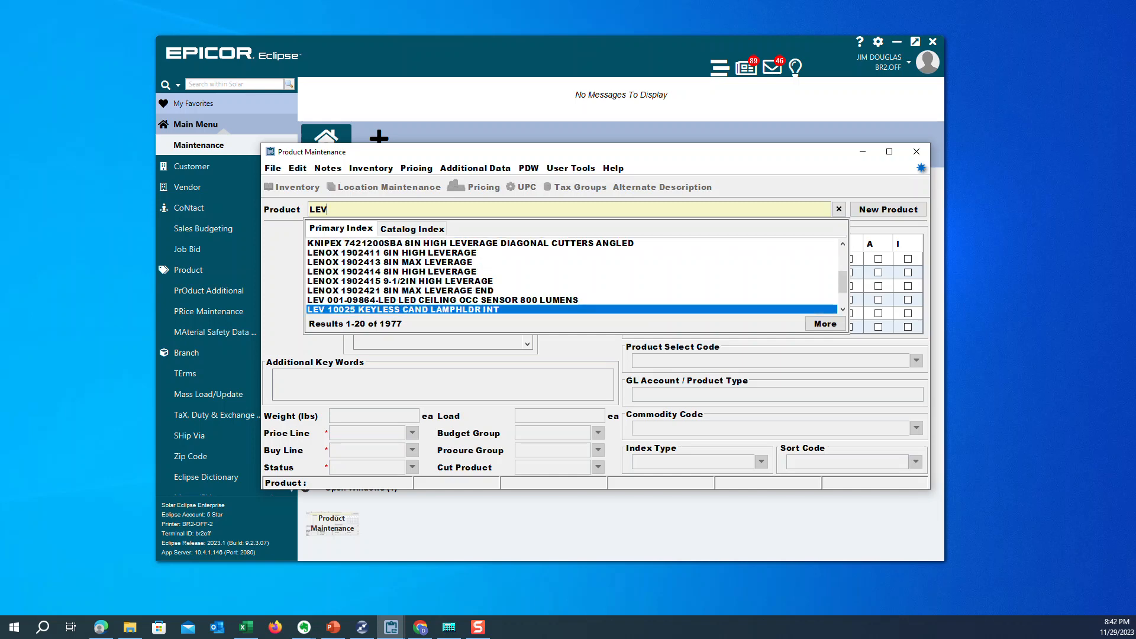
pyautogui.press('Down')
pyautogui.press('Down')
pyautogui.press('Down')
pyautogui.press('Down')
pyautogui.press('Down')
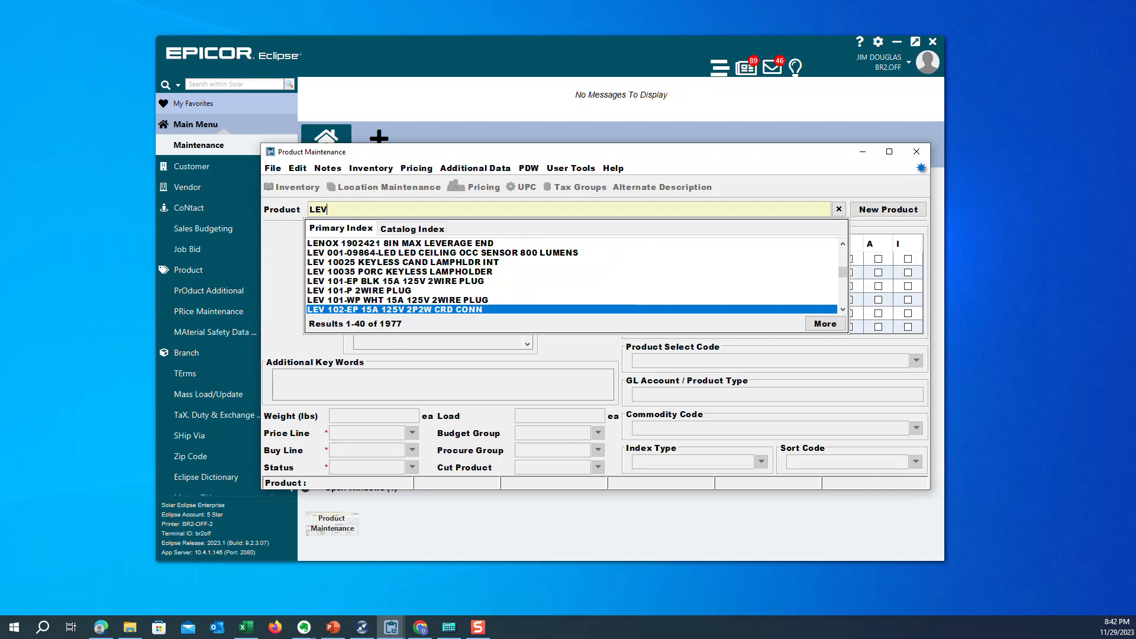
pyautogui.press('Return')
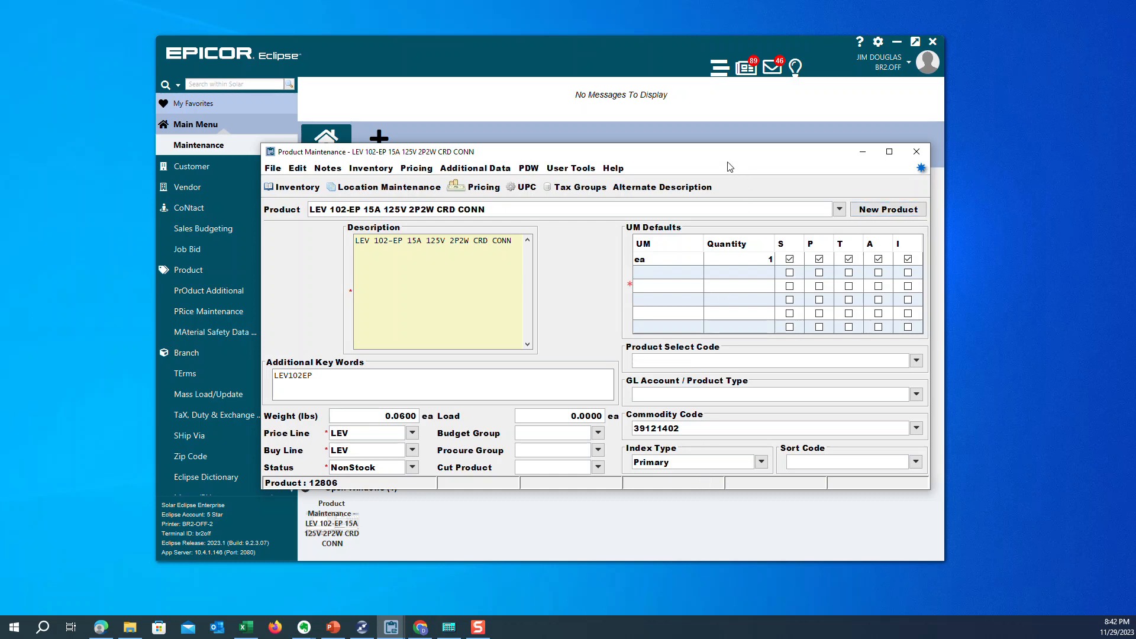
# Open the product's pricing groups from its price maintenance and arrange the windows so they can all be seen
pyautogui.moveTo(726, 158); pyautogui.dragTo(687, 155)
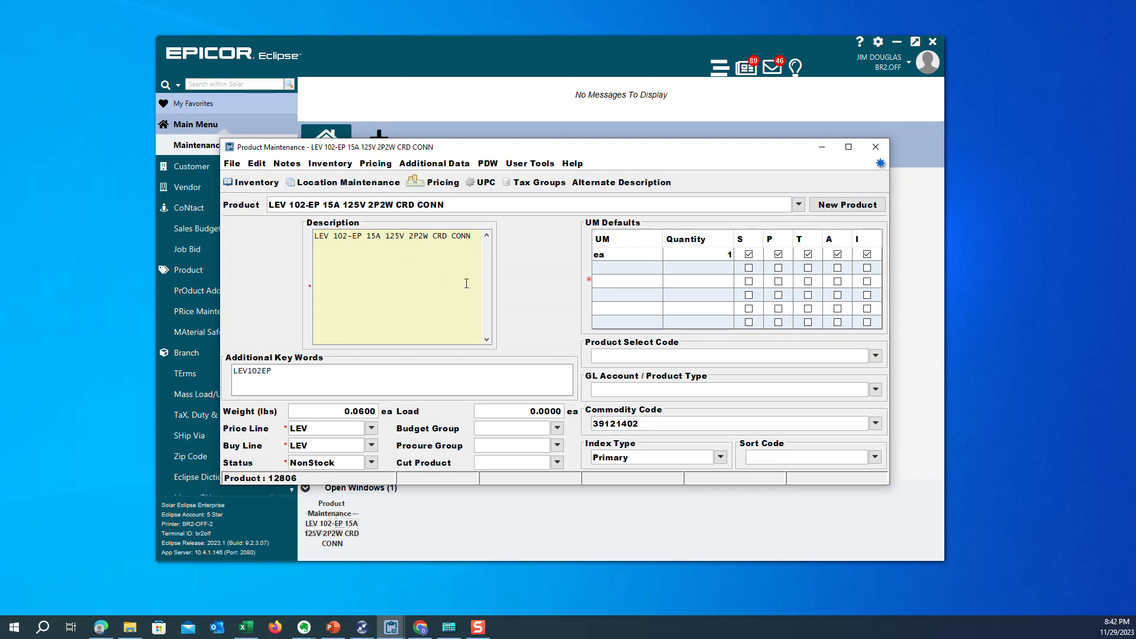
pyautogui.click(444, 183)
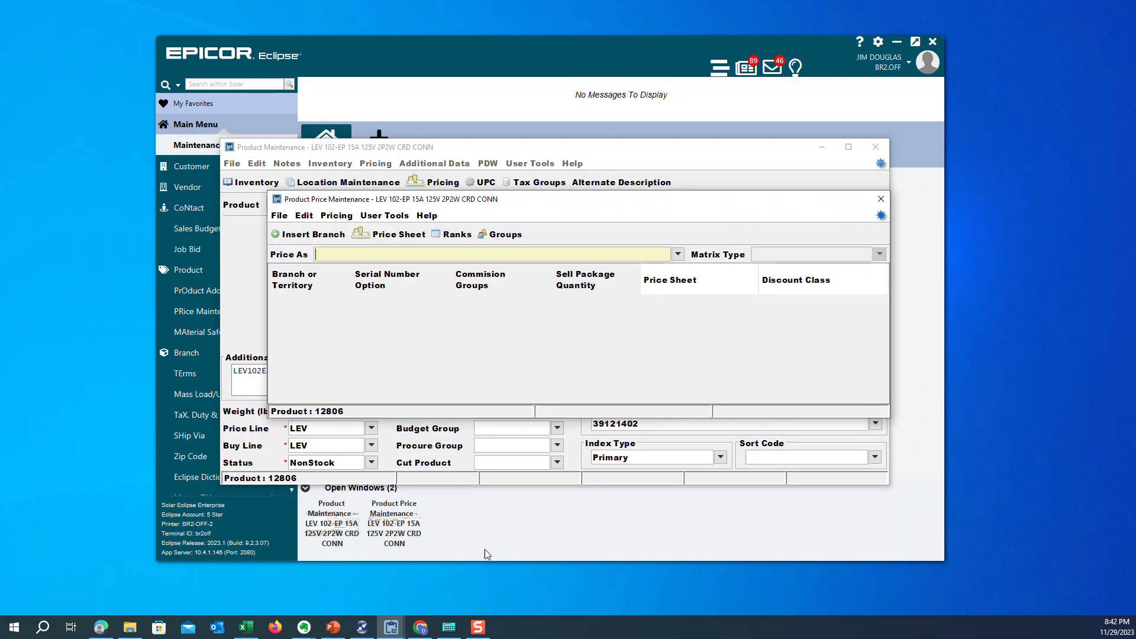
pyautogui.click(501, 233)
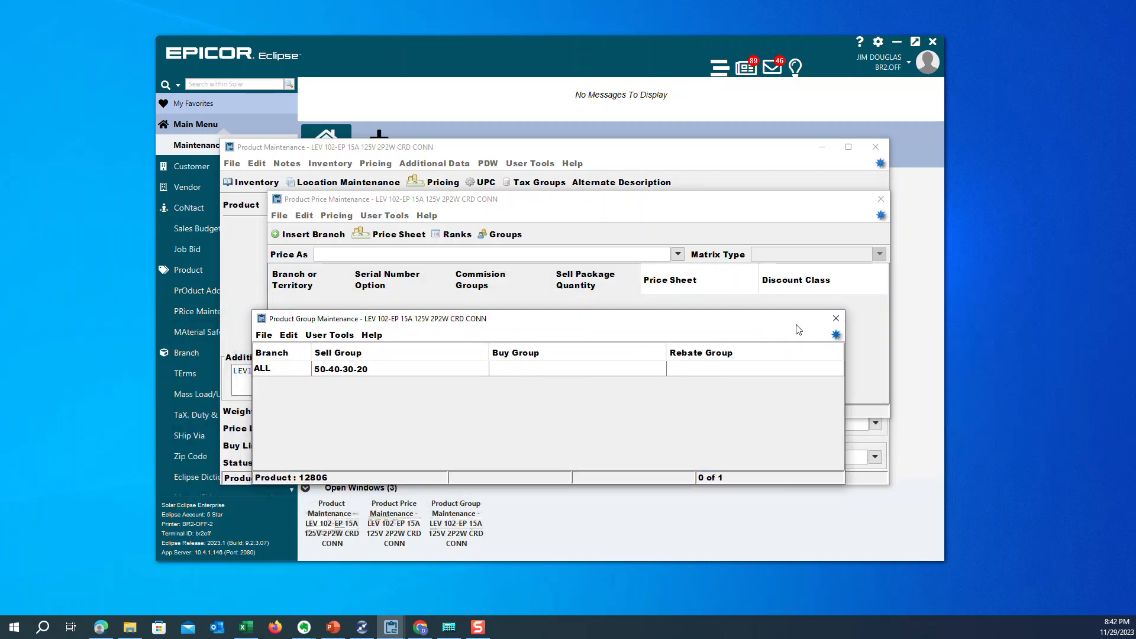
pyautogui.moveTo(799, 329); pyautogui.dragTo(820, 322)
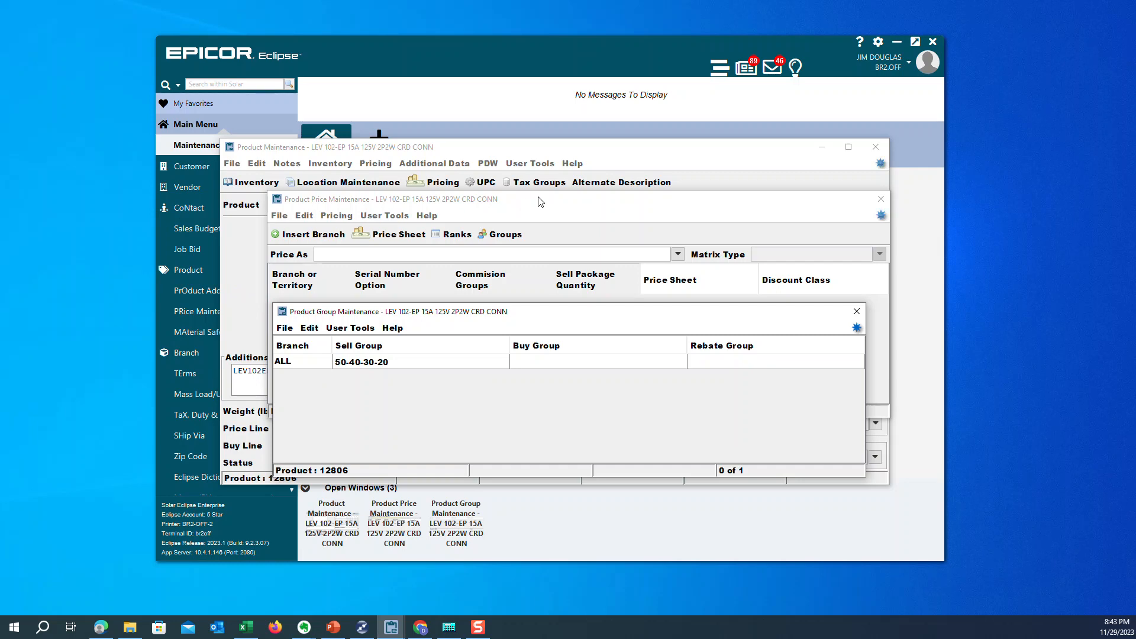
pyautogui.moveTo(540, 200); pyautogui.dragTo(552, 232)
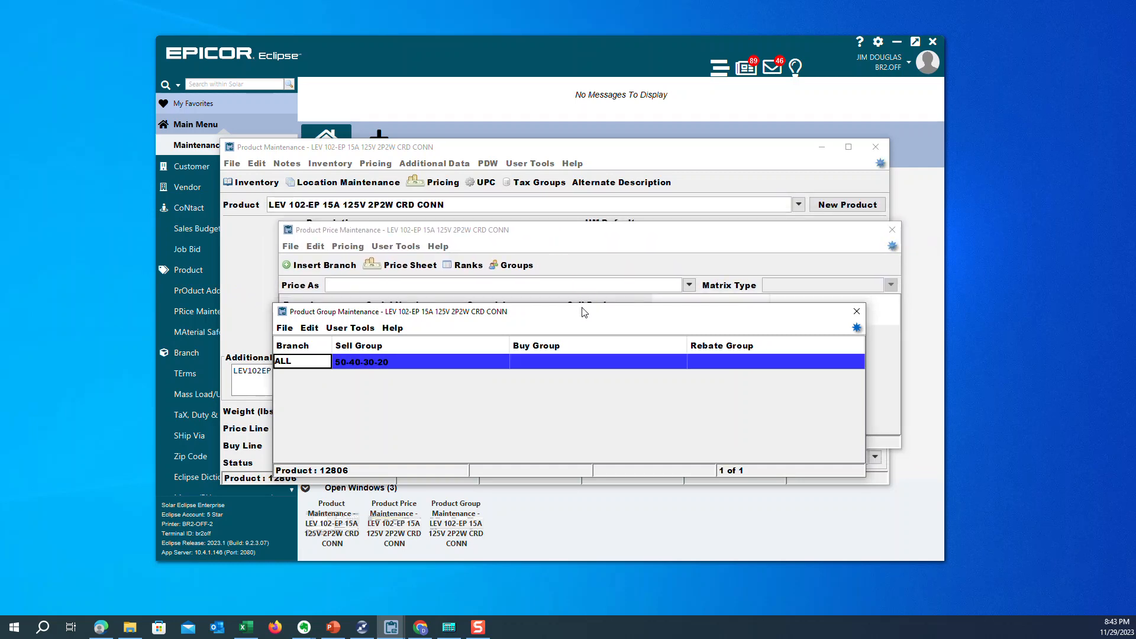
pyautogui.moveTo(589, 314); pyautogui.dragTo(630, 310)
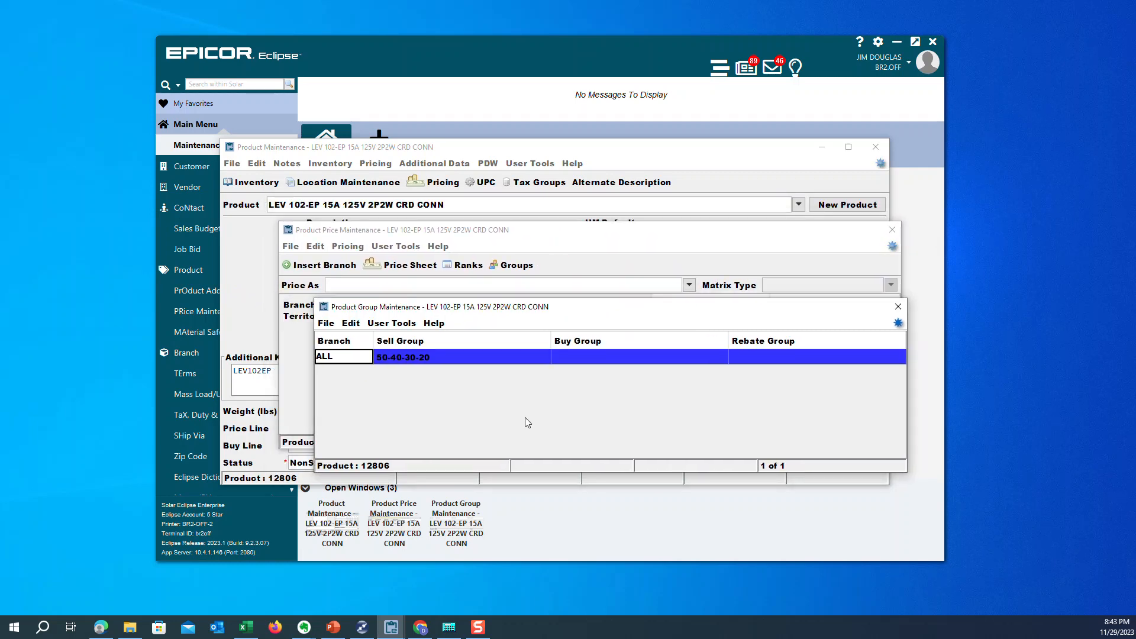
# Examine the product's Sell Group, Buy Group and Rebate Group for all branches, and close the group and price maintenance windows
pyautogui.click(387, 361)
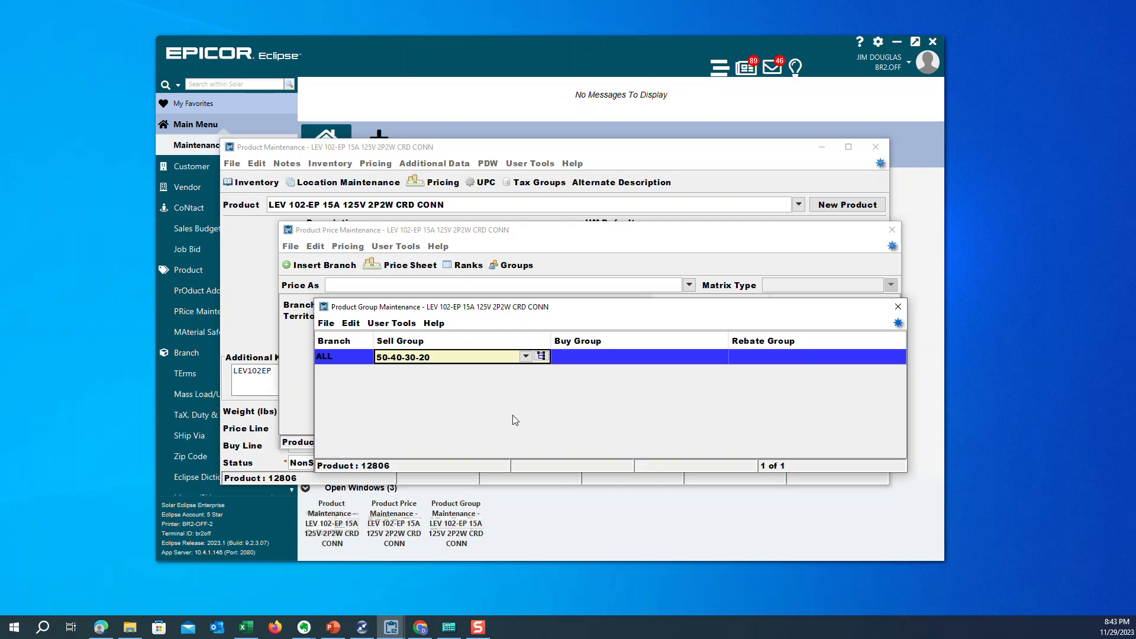
pyautogui.click(588, 360)
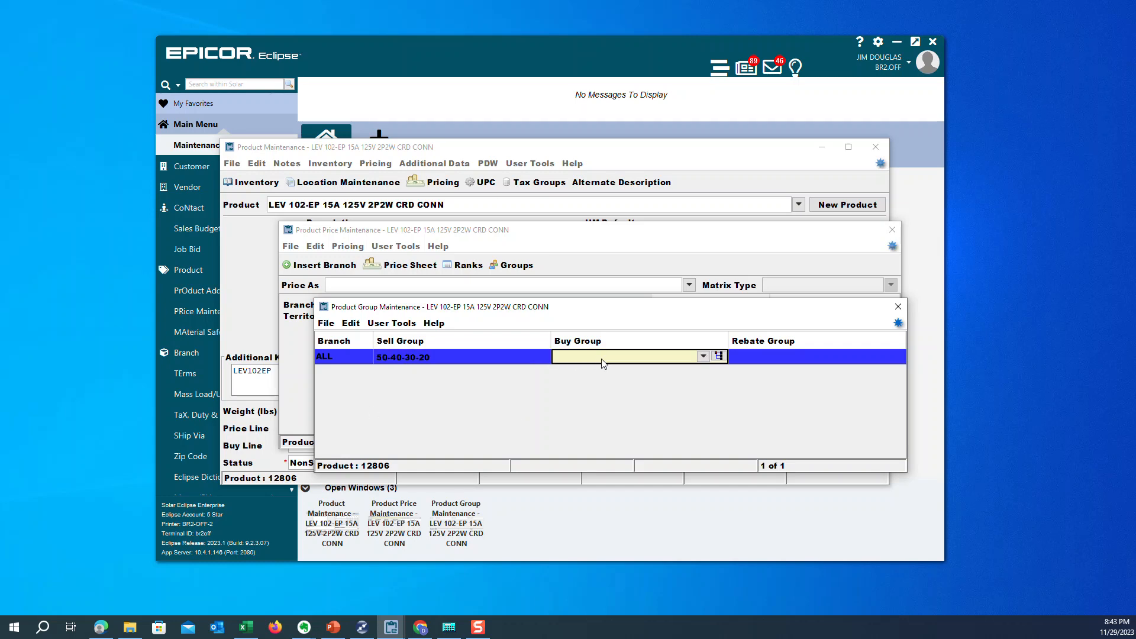
pyautogui.click(771, 363)
pyautogui.click(655, 359)
pyautogui.click(776, 357)
pyautogui.click(655, 358)
pyautogui.click(839, 364)
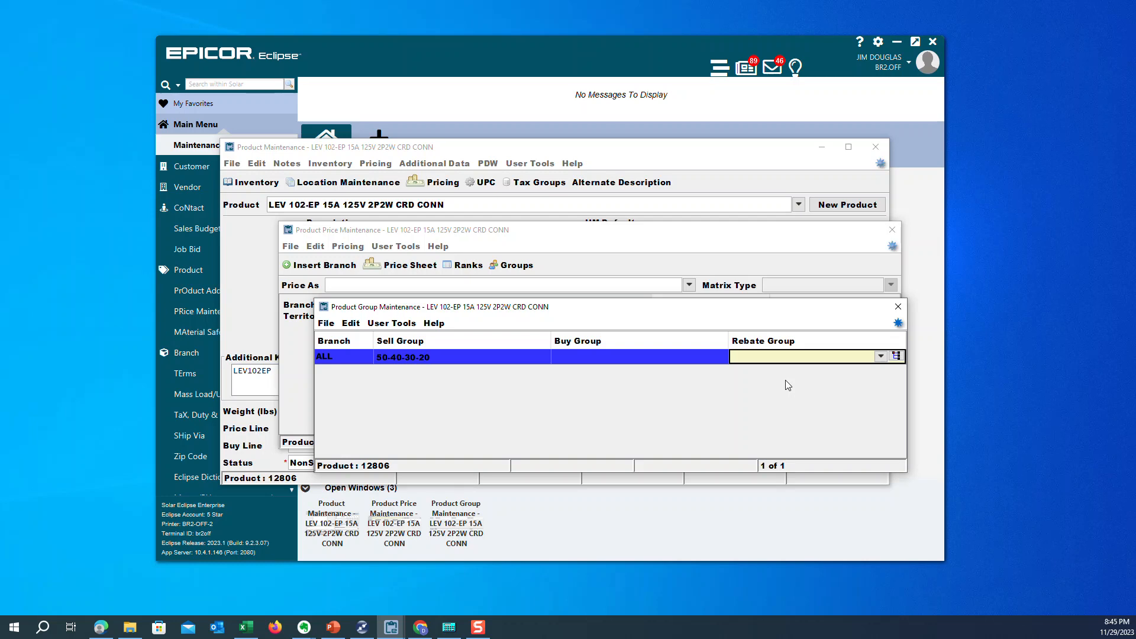
pyautogui.click(436, 359)
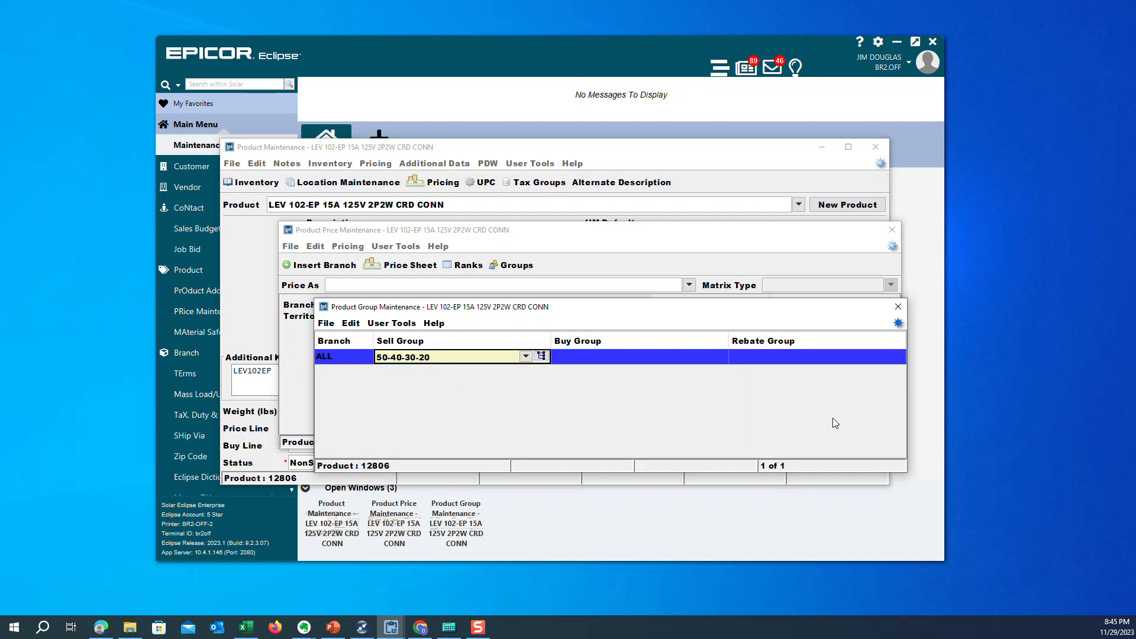
pyautogui.click(898, 308)
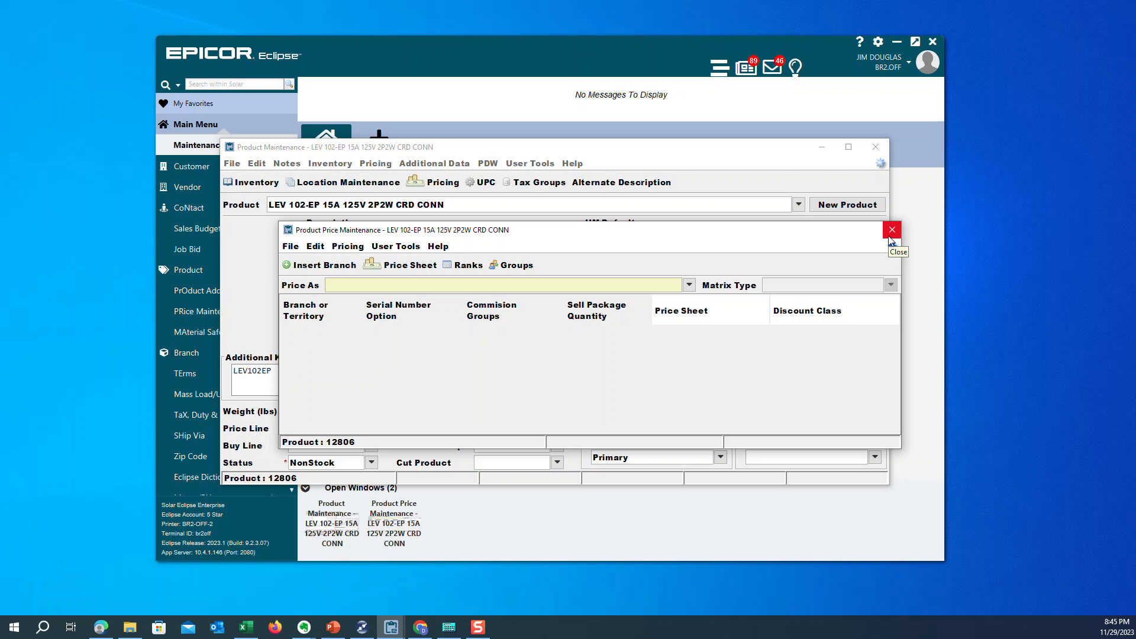
pyautogui.click(890, 237)
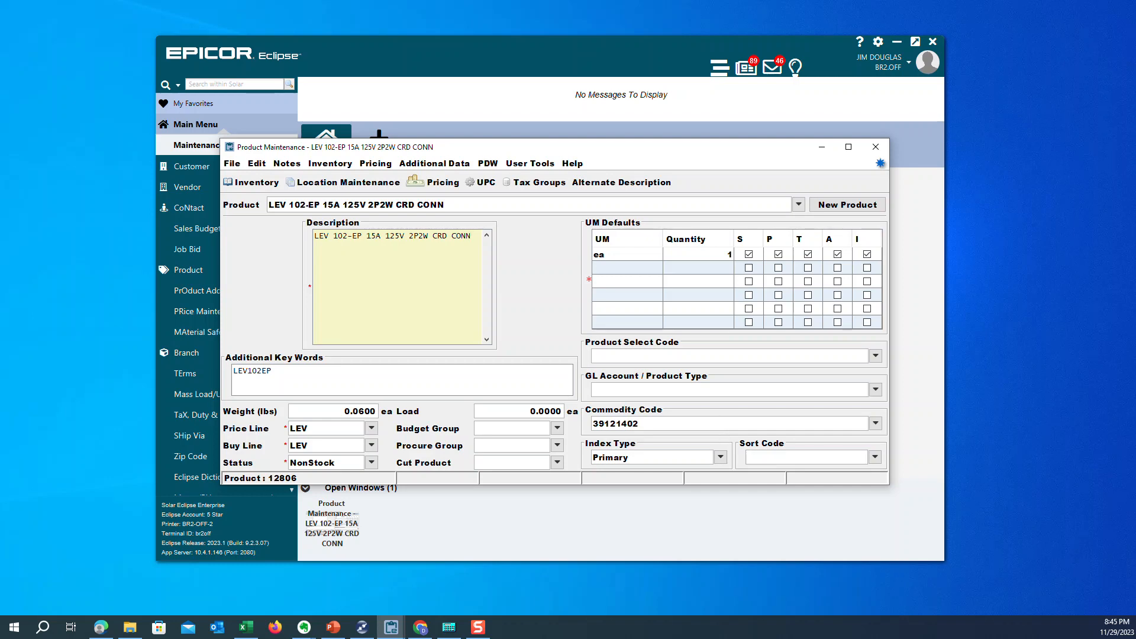
# Examine the product's Commodity Code and close the product record
pyautogui.click(653, 424)
pyautogui.moveTo(653, 423); pyautogui.dragTo(553, 424)
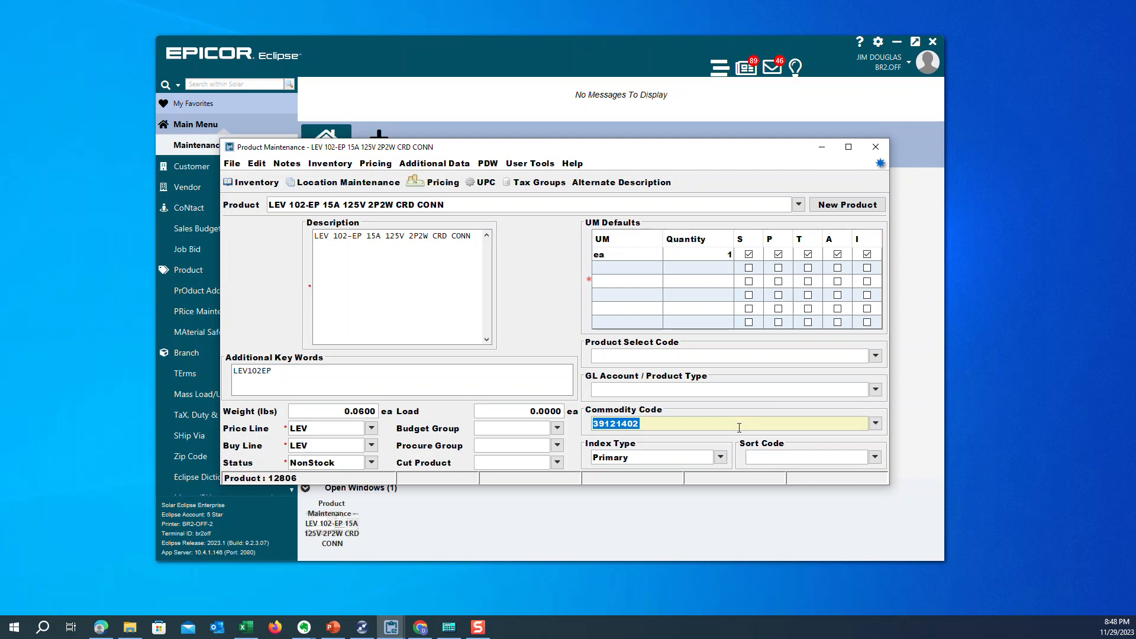
pyautogui.click(697, 424)
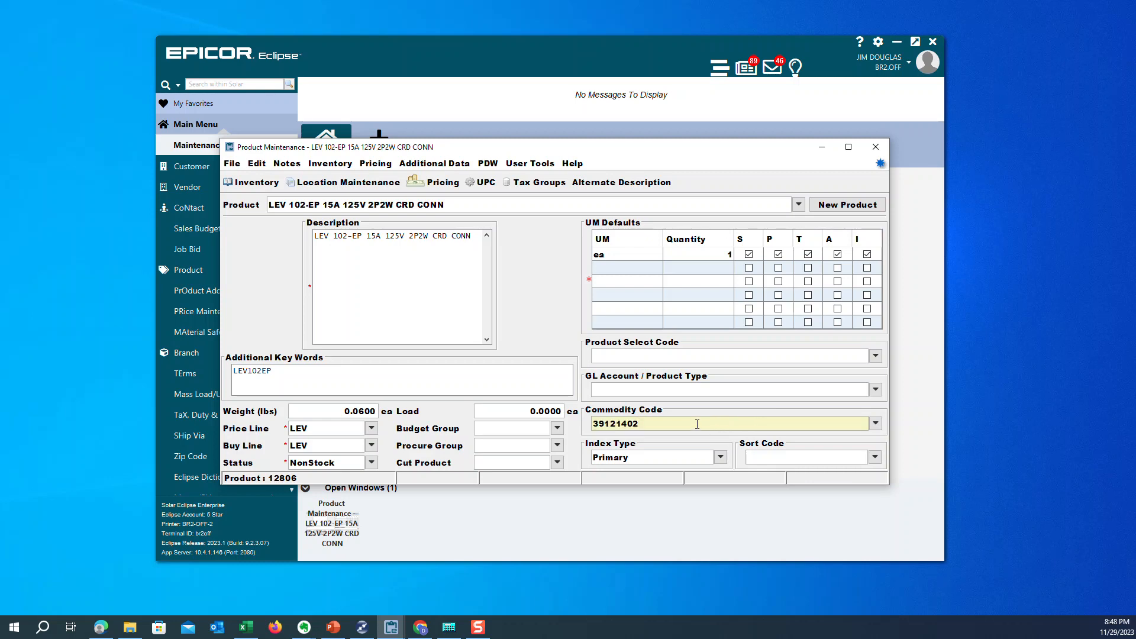
pyautogui.click(876, 147)
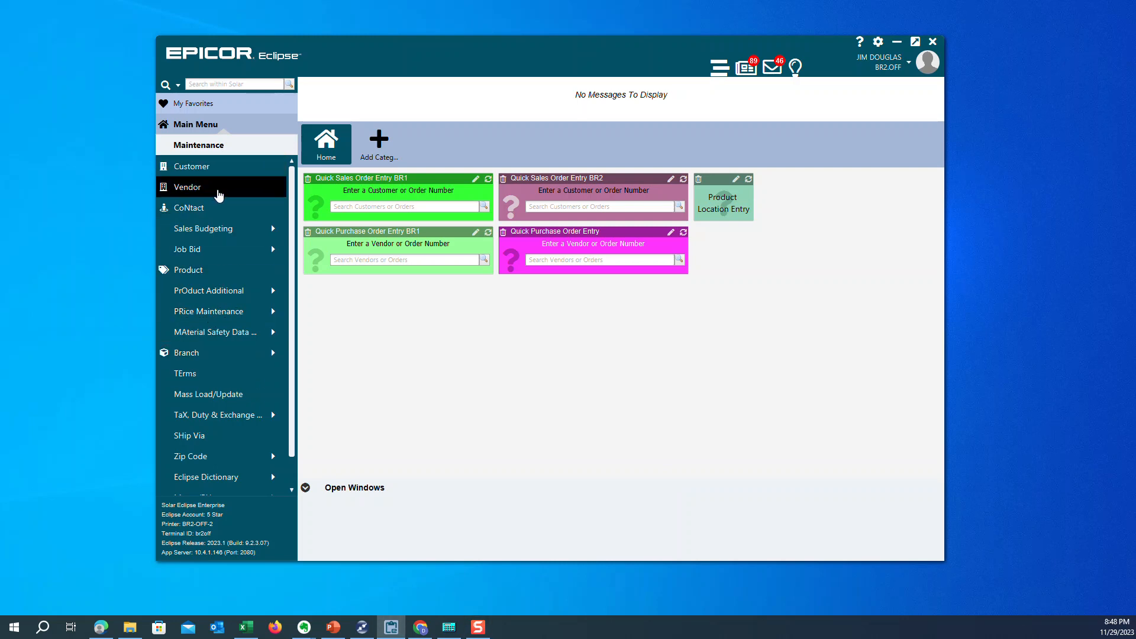
# Open Buy/Sell Group Maintenance under Price Maintenance and load the 50-40-30-20 group
pyautogui.click(239, 321)
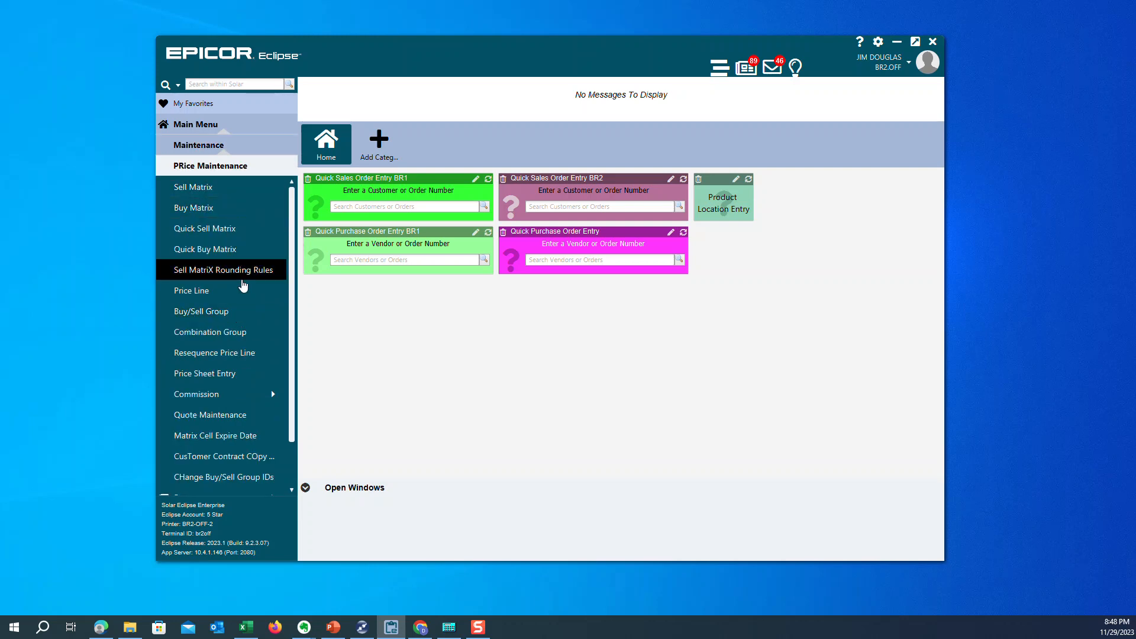
pyautogui.click(245, 319)
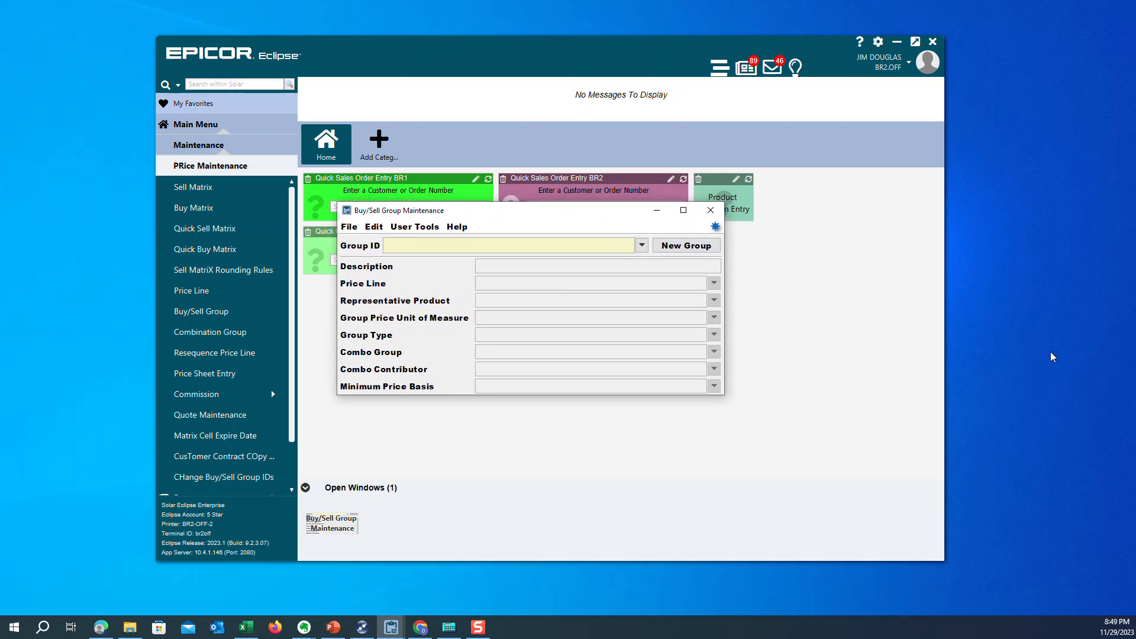
pyautogui.click(642, 246)
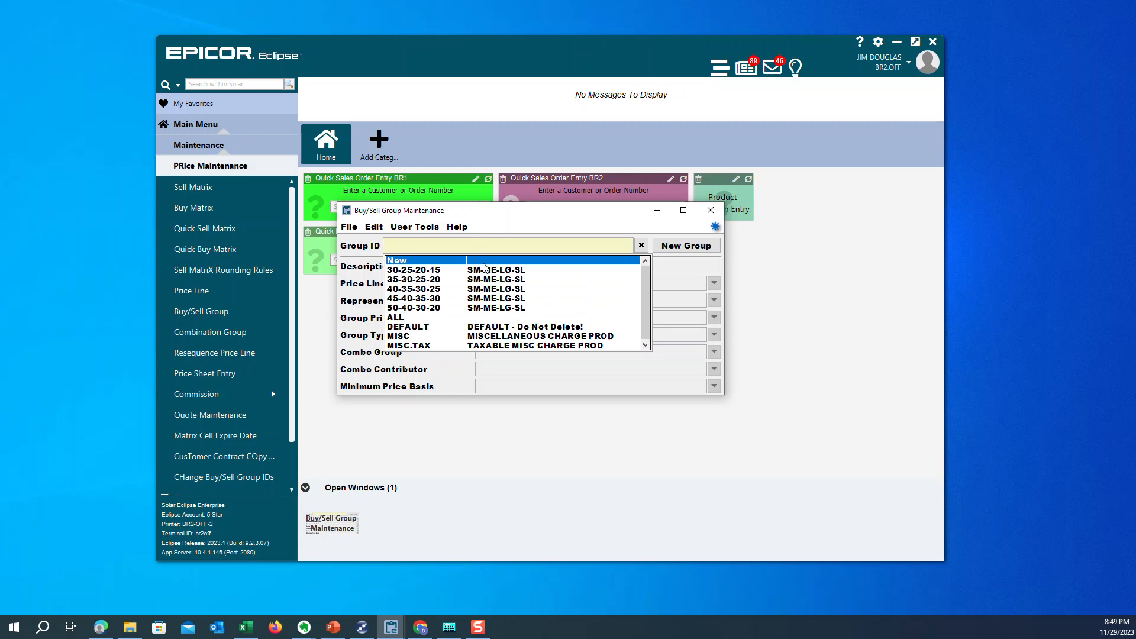
pyautogui.click(499, 308)
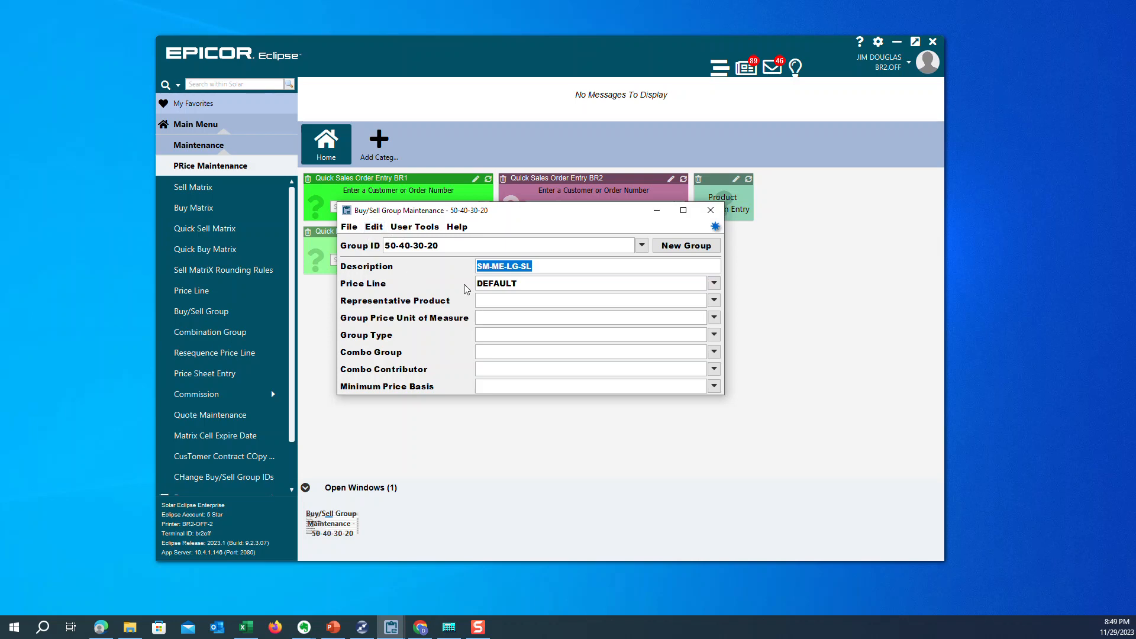
# Examine the buy/sell group's Group ID and description, and close Buy/Sell Group Maintenance
pyautogui.click(554, 270)
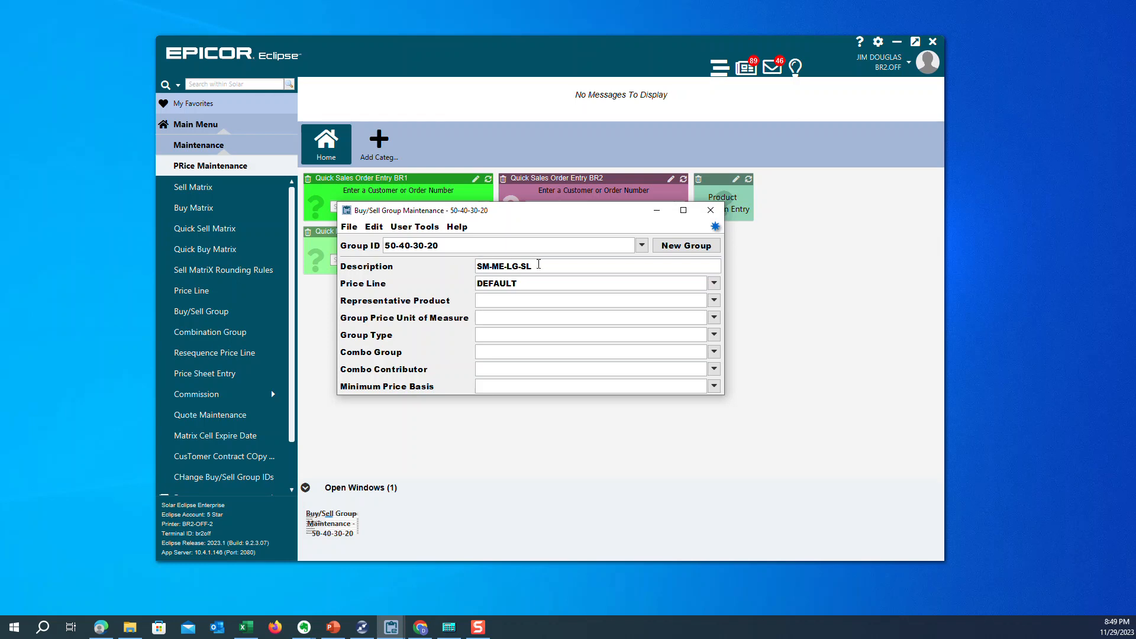
pyautogui.click(474, 248)
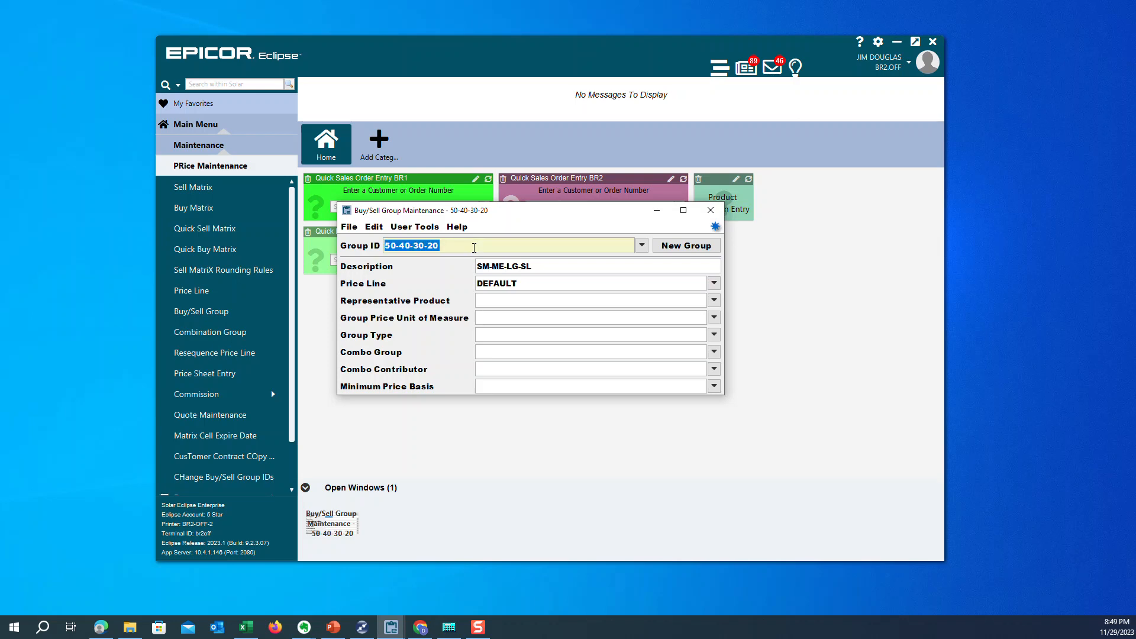
pyautogui.click(474, 247)
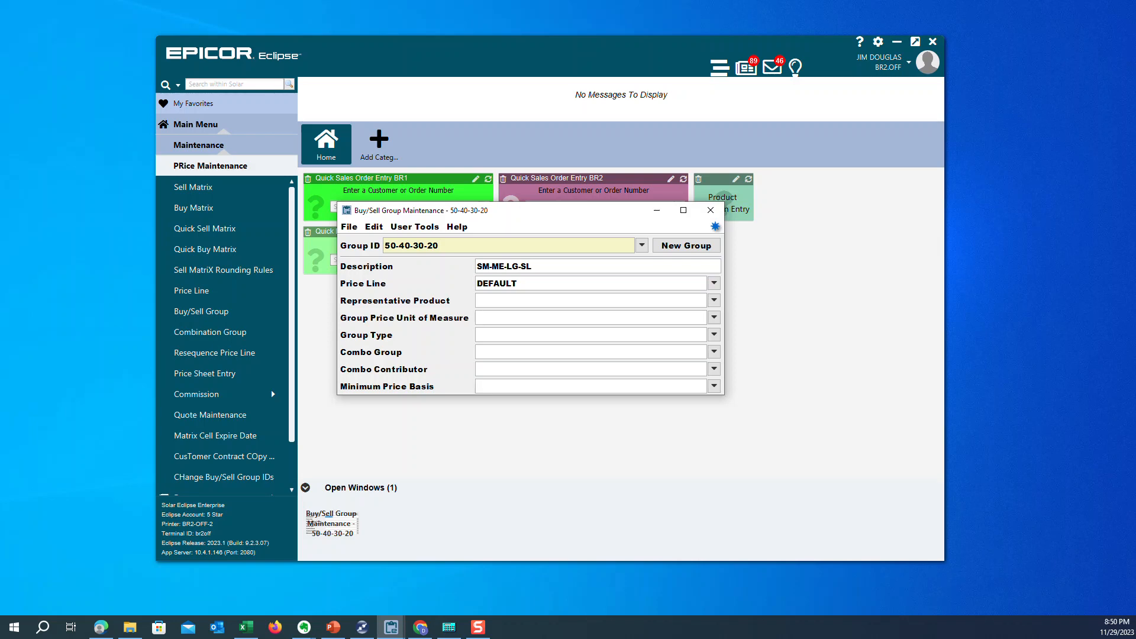
pyautogui.hotkey('shift', 'F10')
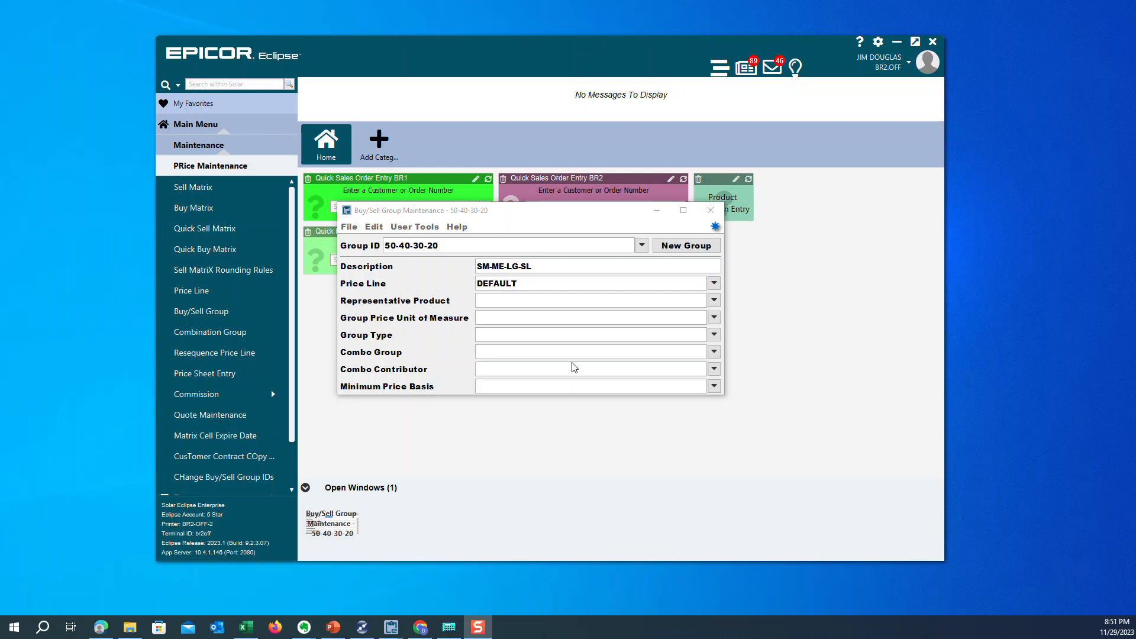
pyautogui.click(711, 210)
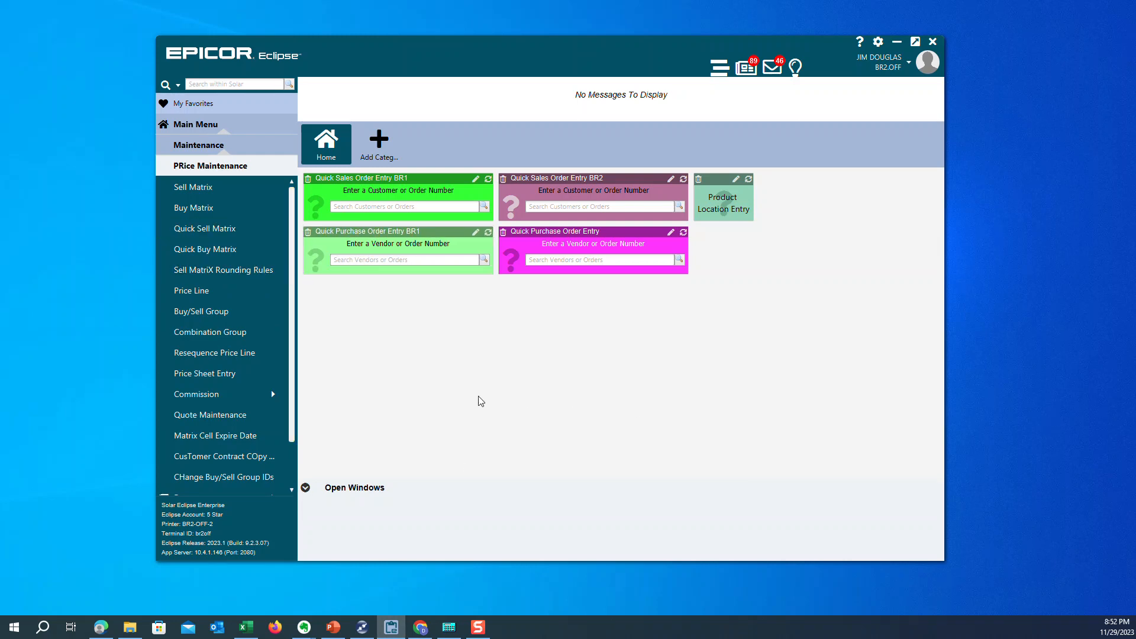
# Open the Quick Sell Matrix for class SMALL, branch DFLT, with effective date 11/29/2023
pyautogui.click(203, 229)
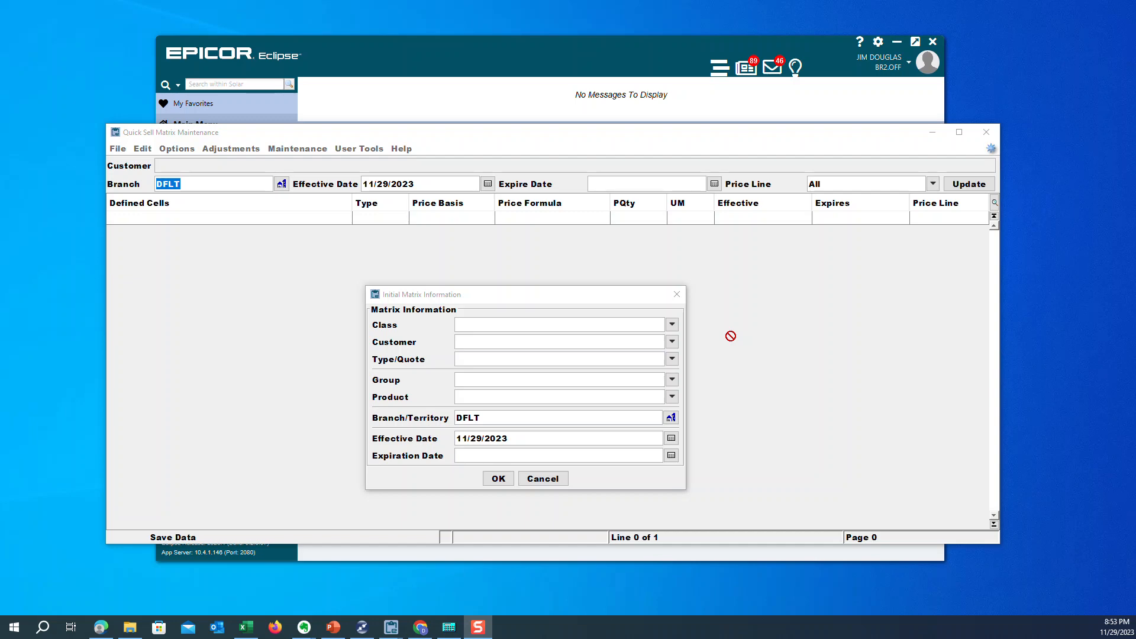
pyautogui.click(672, 327)
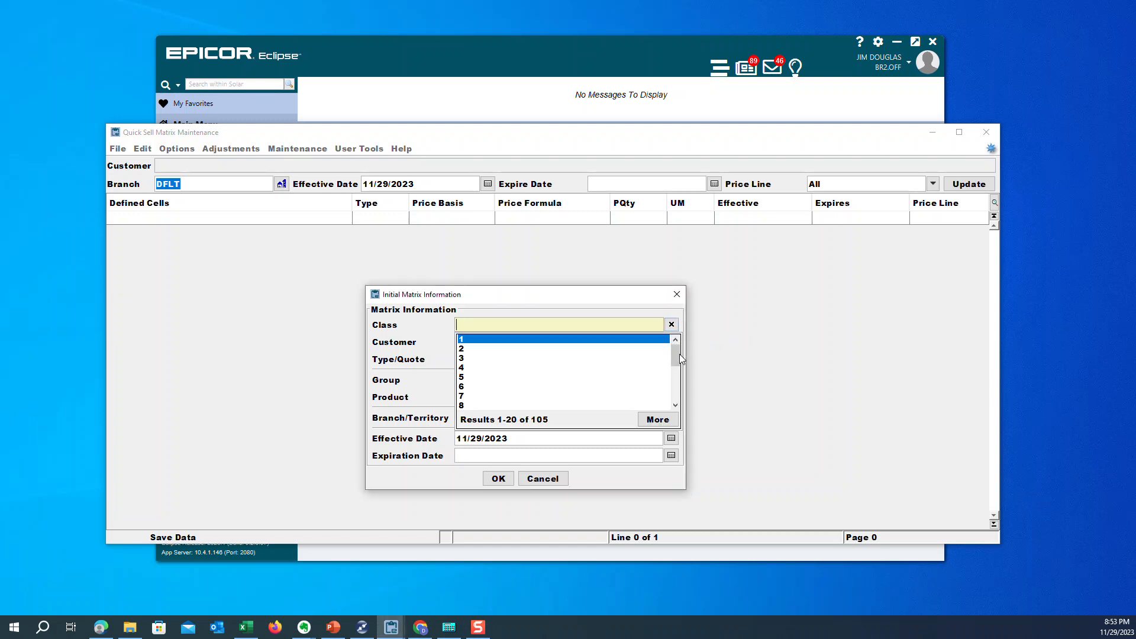
pyautogui.scroll(-2, 679, 357)
pyautogui.scroll(-2, 679, 356)
pyautogui.scroll(3, 679, 357)
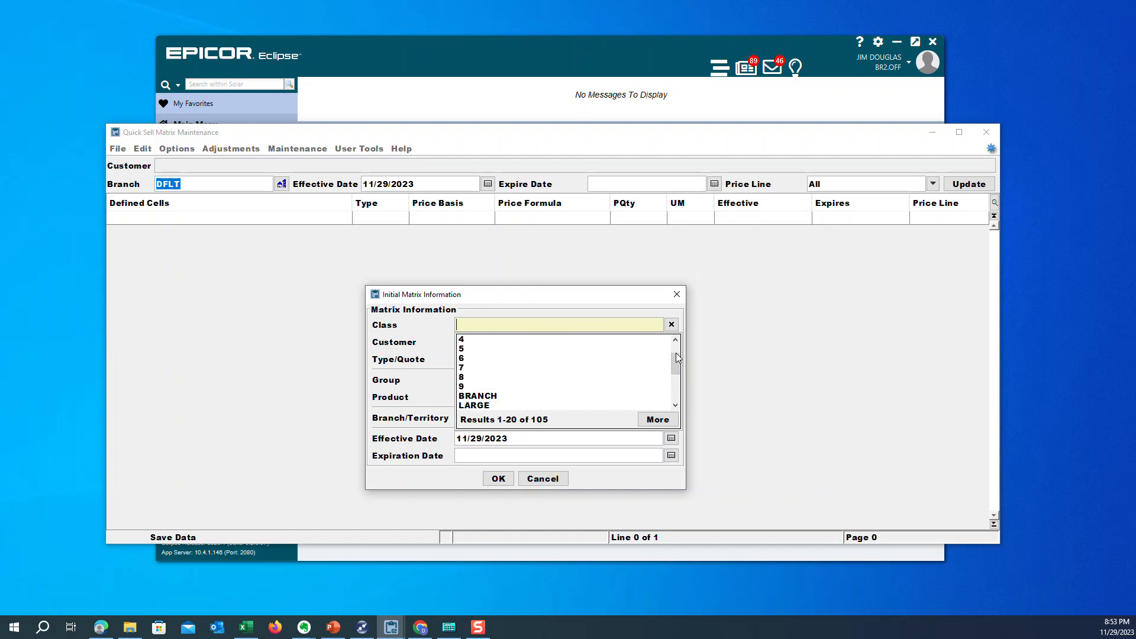
pyautogui.scroll(-1, 630, 382)
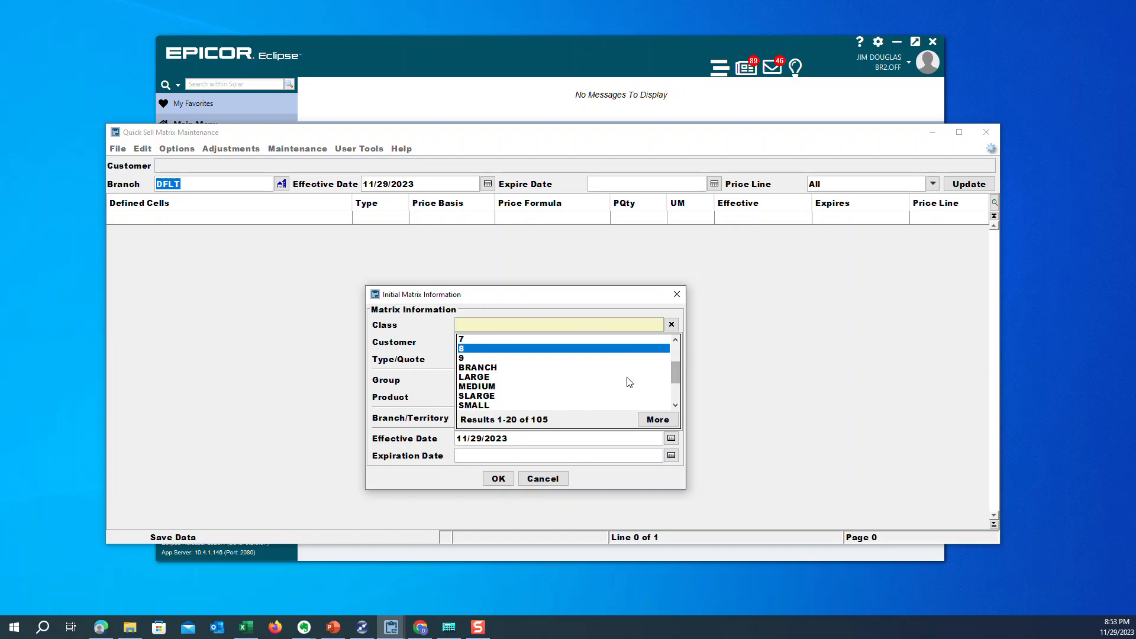
pyautogui.click(599, 405)
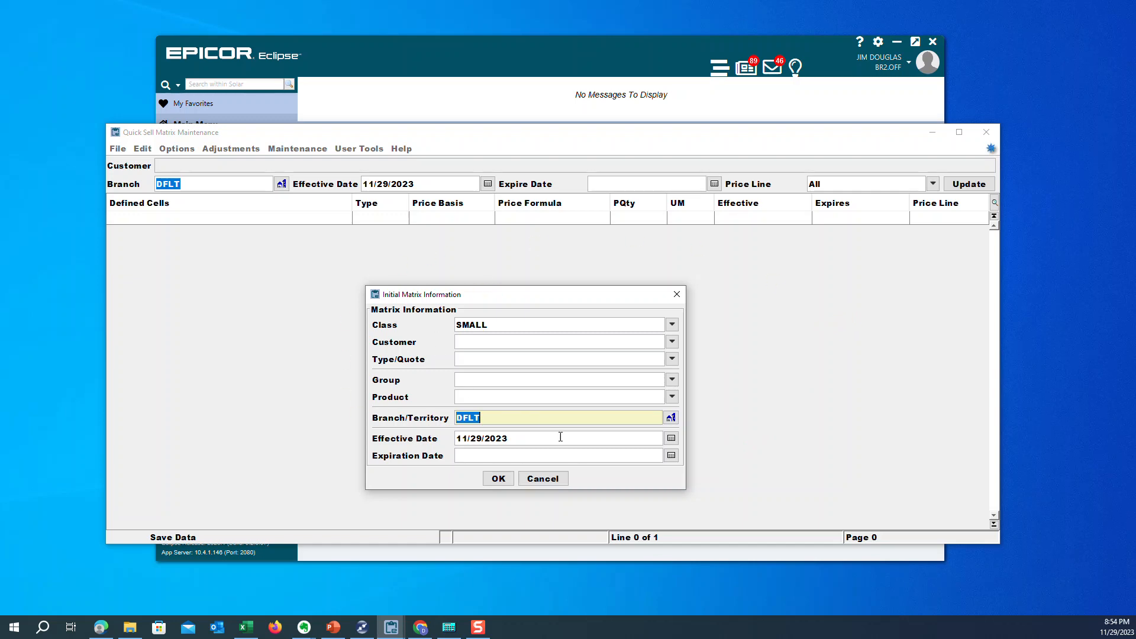
pyautogui.click(499, 479)
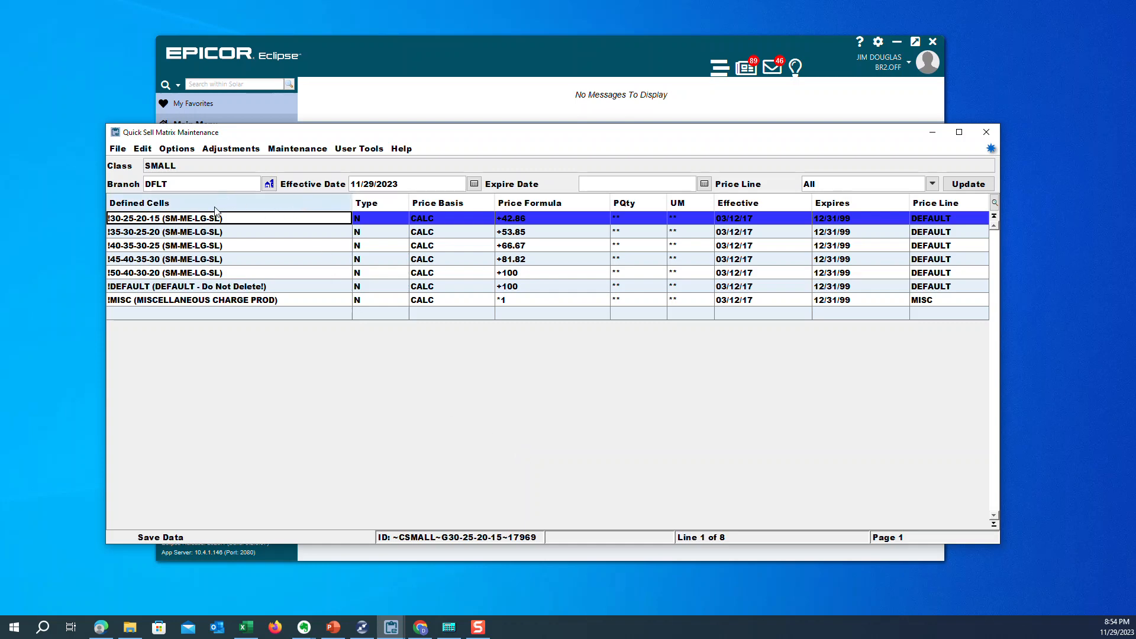
# Examine the SMALL class matrix cells from 30-25-20-15 to 50-40-30-20 with their price basis and formula, and narrow and reposition the matrix window
pyautogui.click(157, 234)
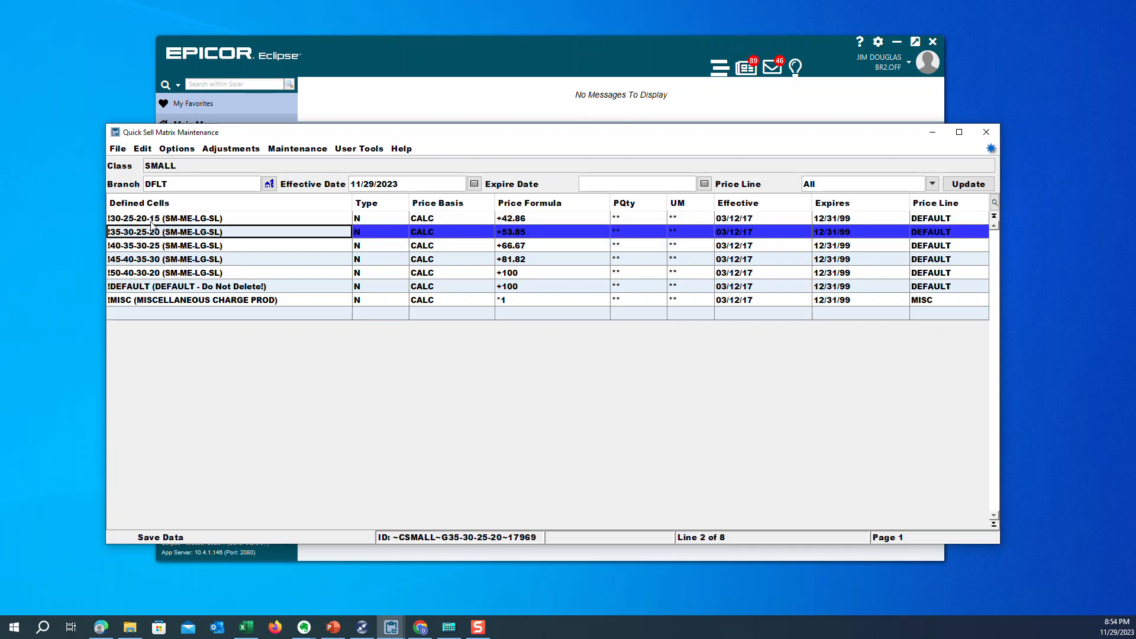
pyautogui.click(150, 221)
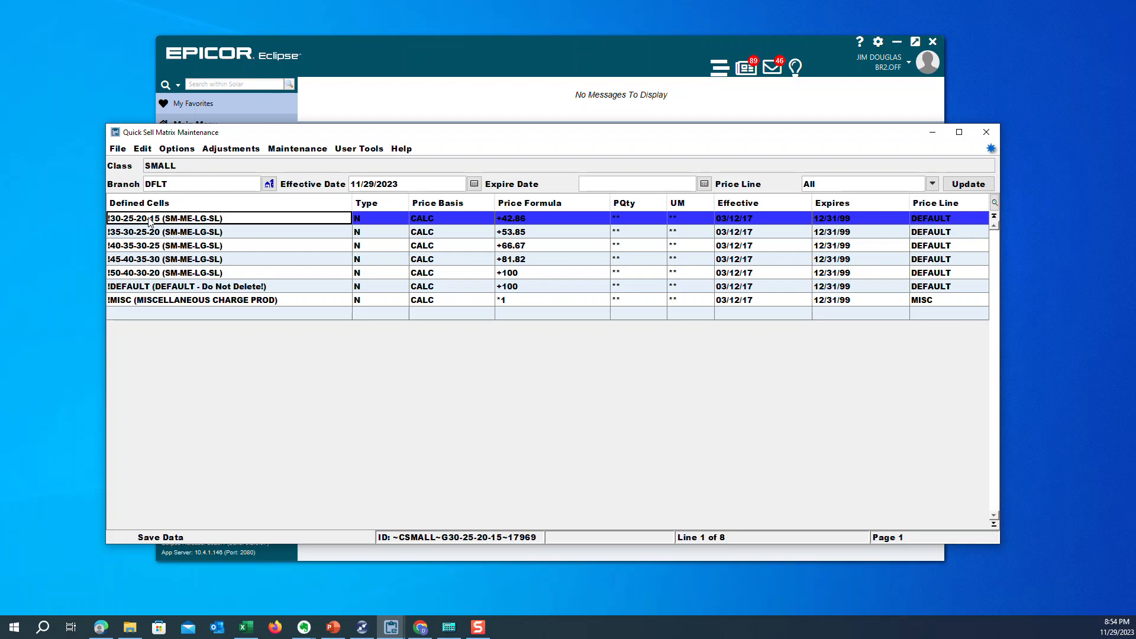
pyautogui.click(132, 276)
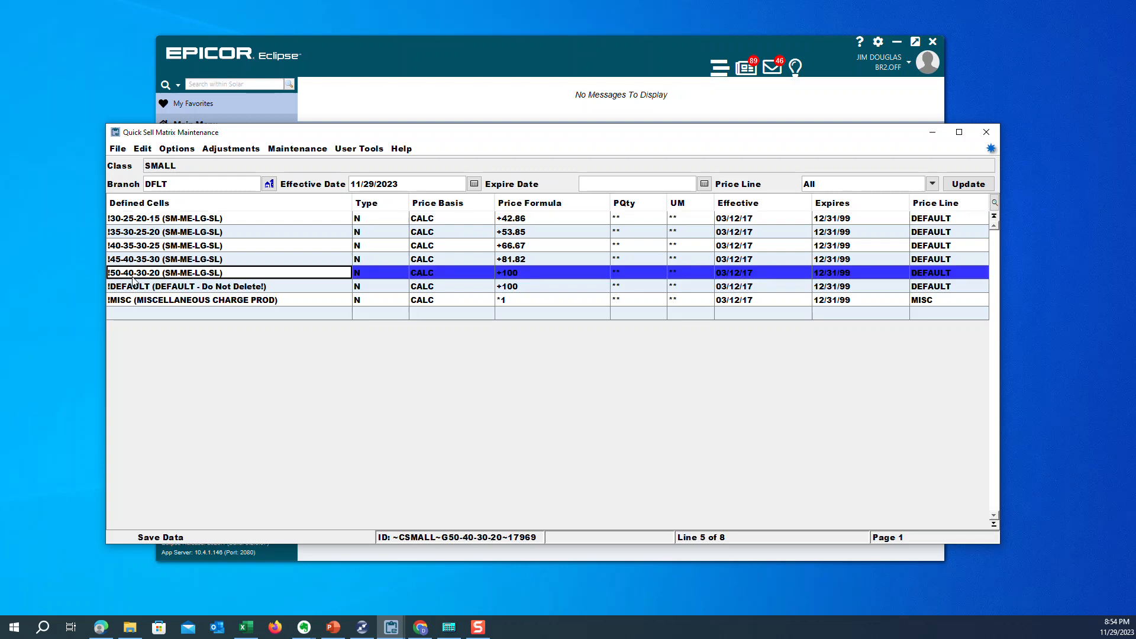
pyautogui.click(145, 259)
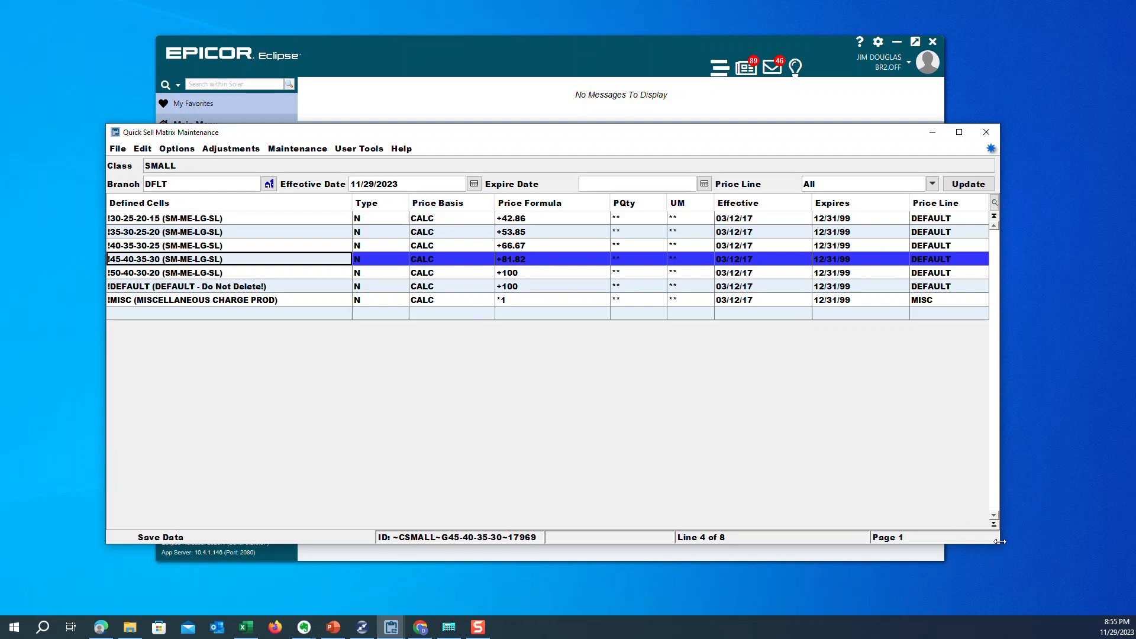
pyautogui.moveTo(999, 542); pyautogui.dragTo(938, 541)
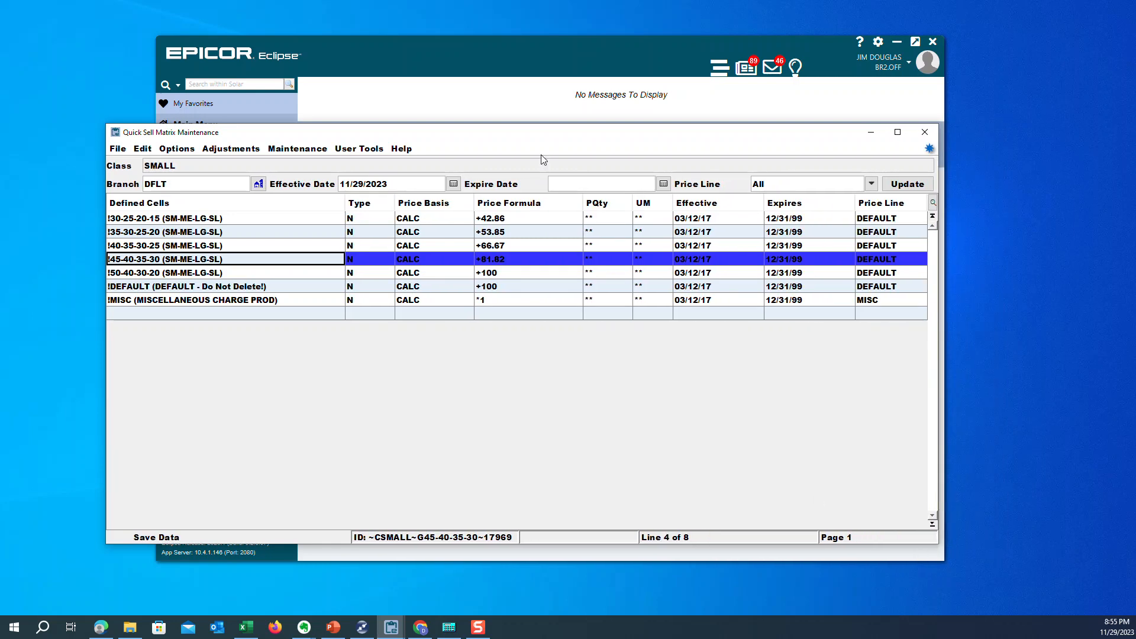
pyautogui.moveTo(550, 134); pyautogui.dragTo(588, 149)
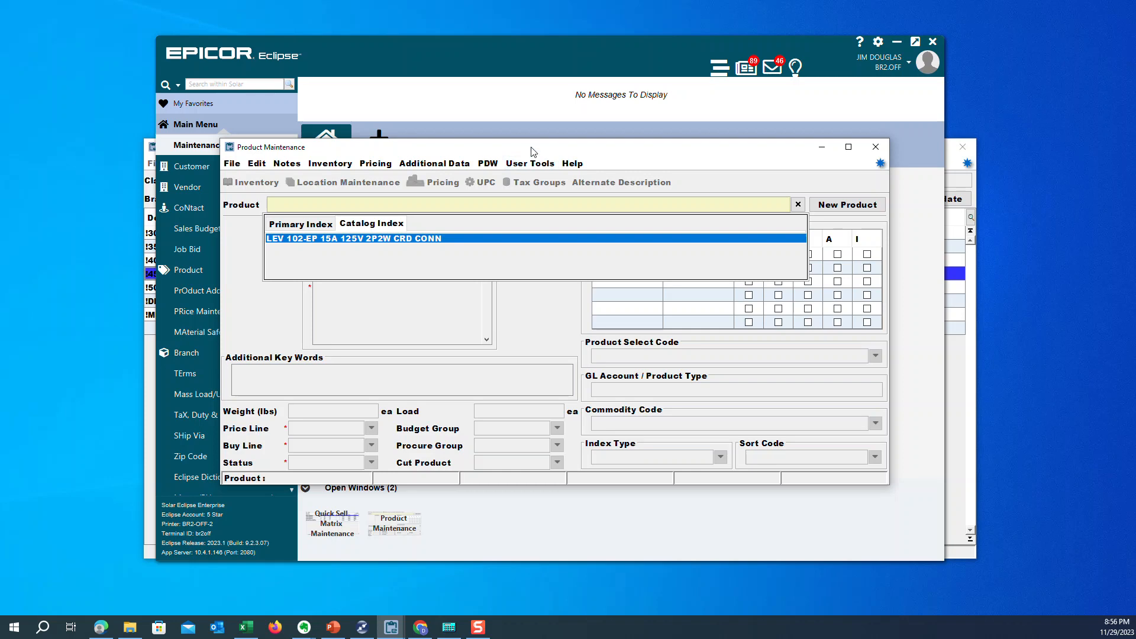
# Load product LEV 102-EP 15A 125V 2P2W CRD CONN and open its price sheet in an enlarged window
pyautogui.click(448, 238)
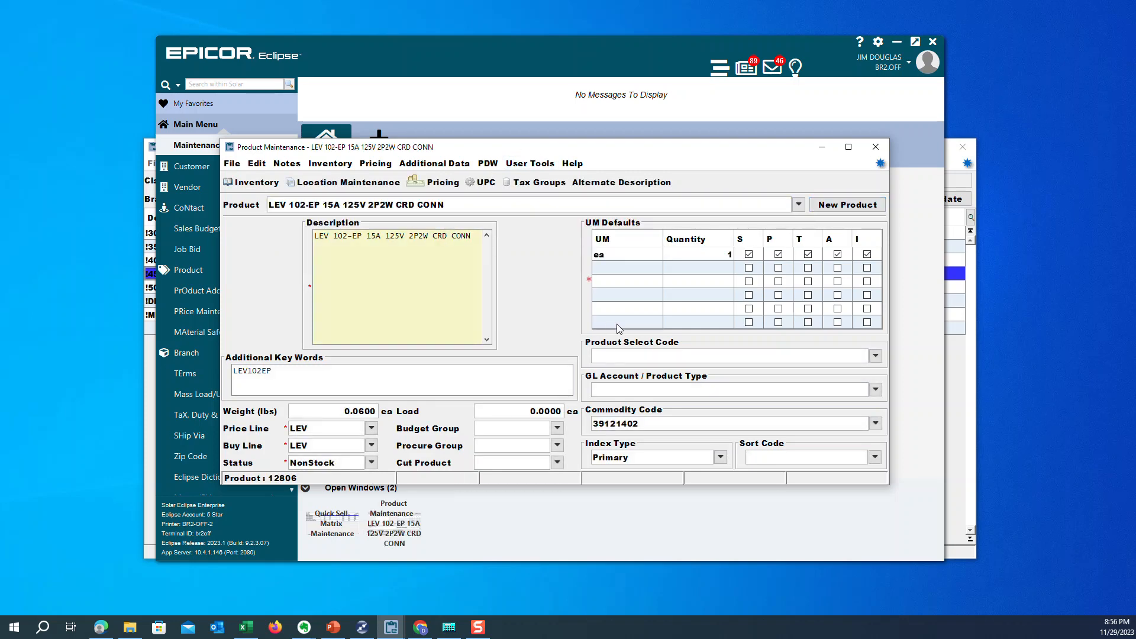
pyautogui.click(438, 183)
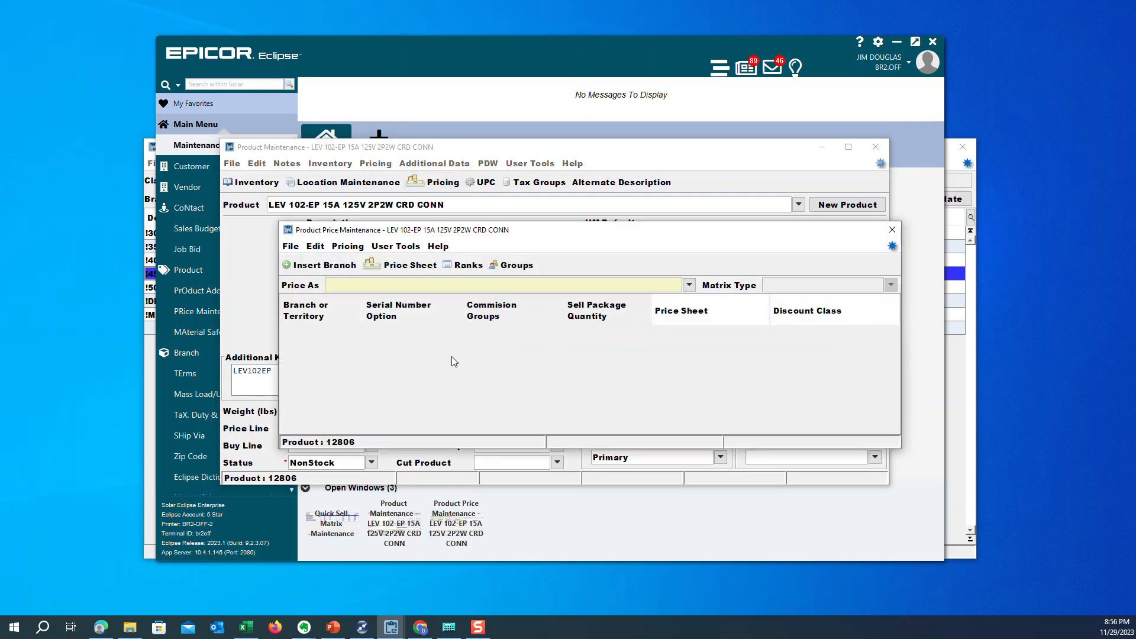
pyautogui.click(414, 267)
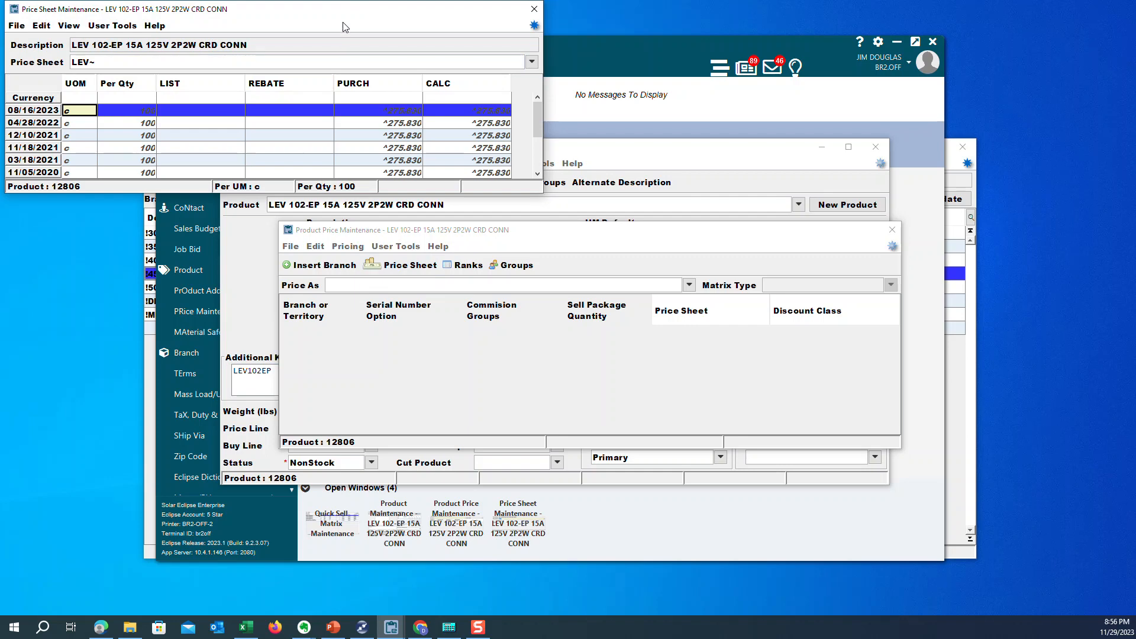
pyautogui.moveTo(373, 14); pyautogui.dragTo(628, 161)
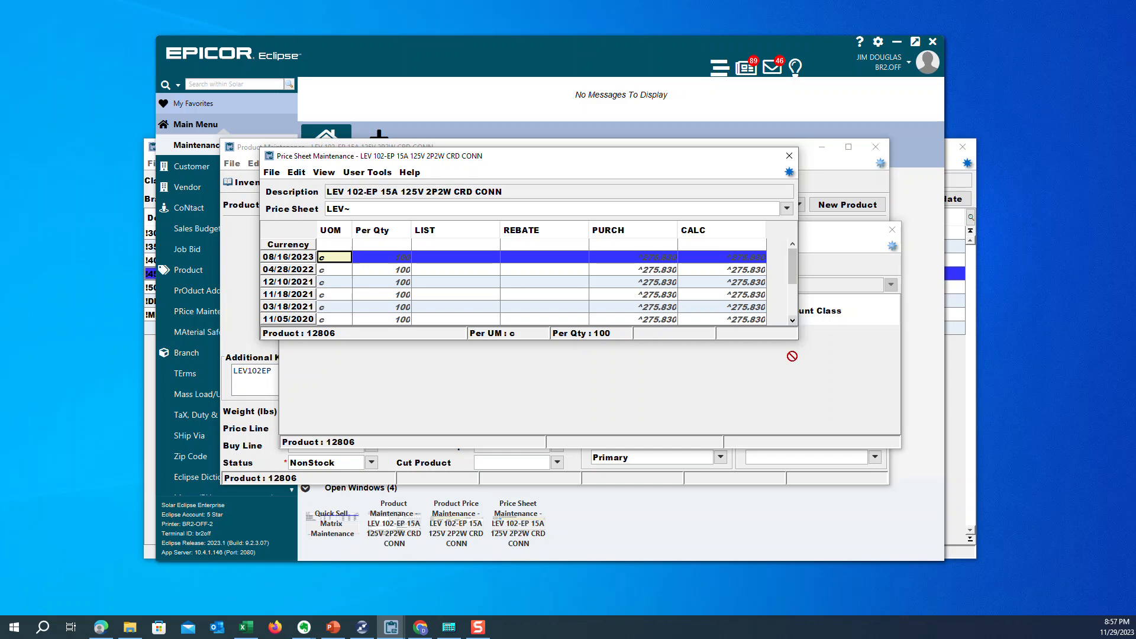
pyautogui.moveTo(797, 340); pyautogui.dragTo(877, 460)
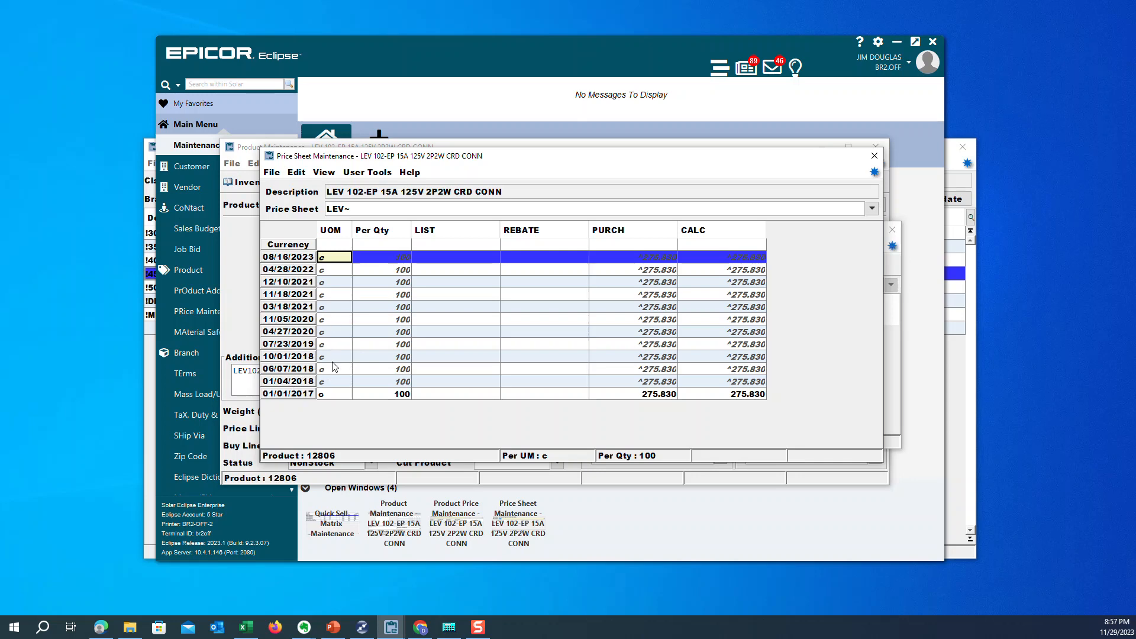
# Compare the PURCH prices of the 08/16/2023 and 04/28/2022 entries in the LEV price sheet
pyautogui.click(657, 261)
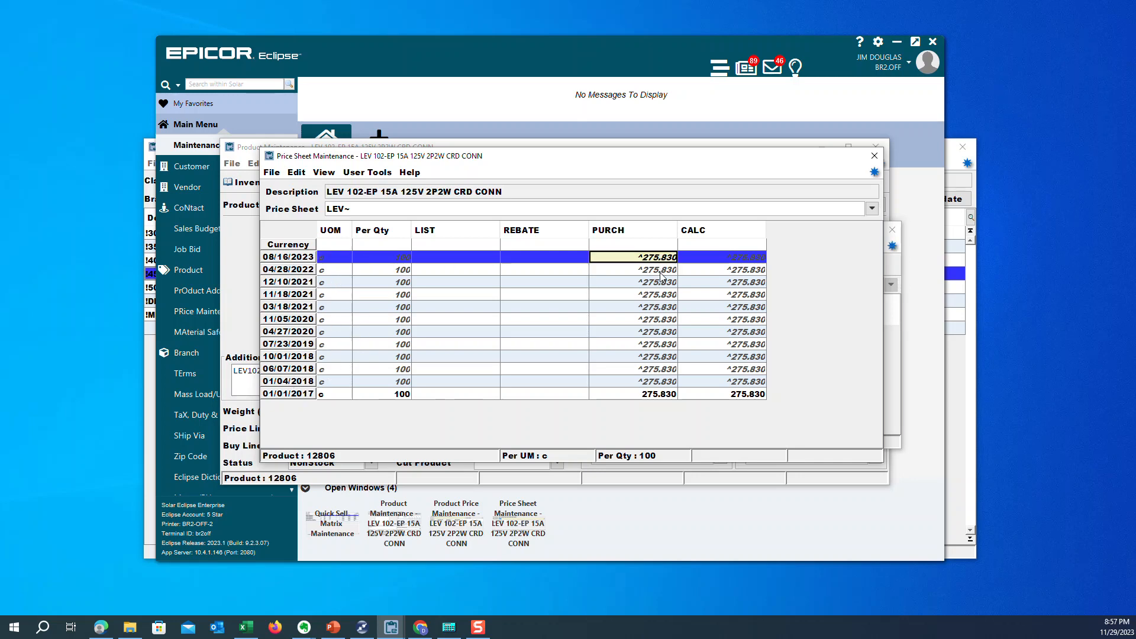
pyautogui.click(661, 272)
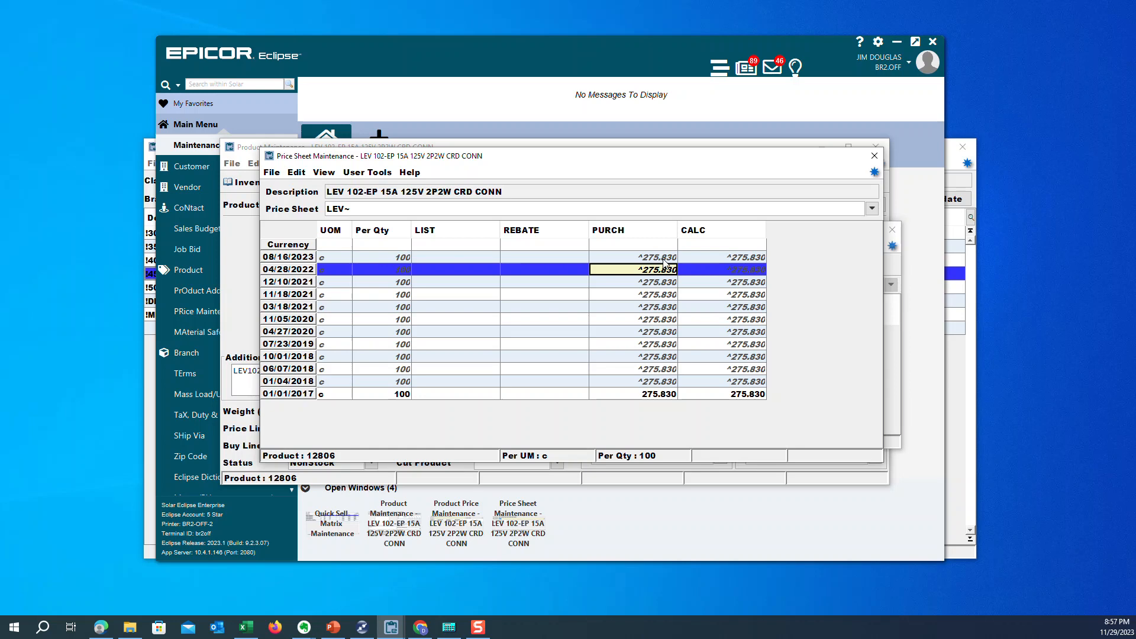
pyautogui.click(661, 260)
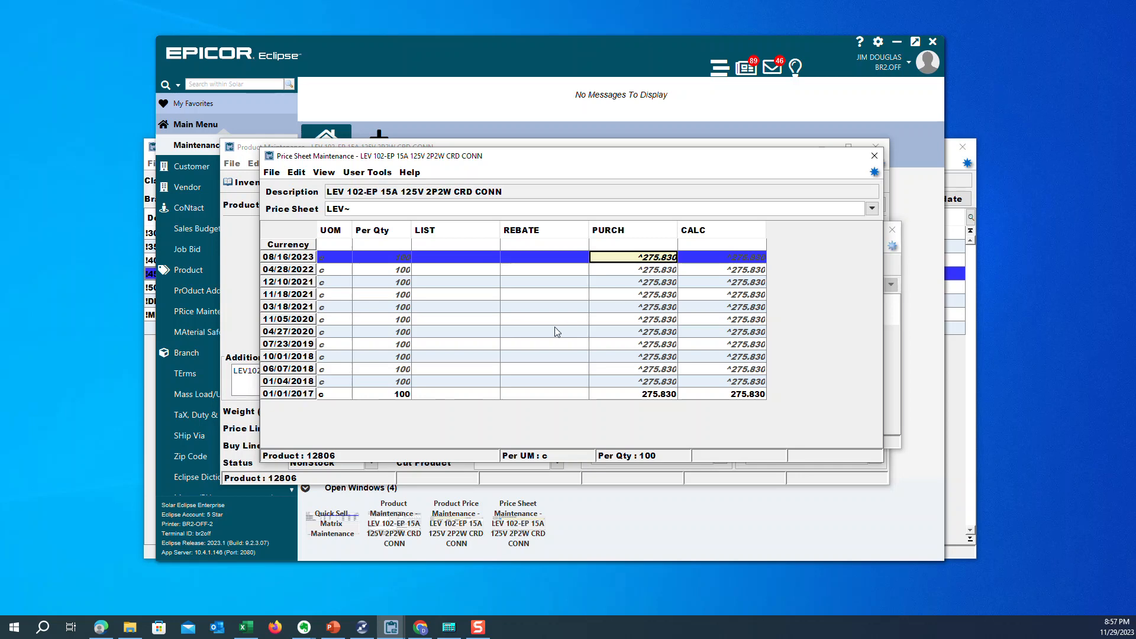
pyautogui.click(663, 273)
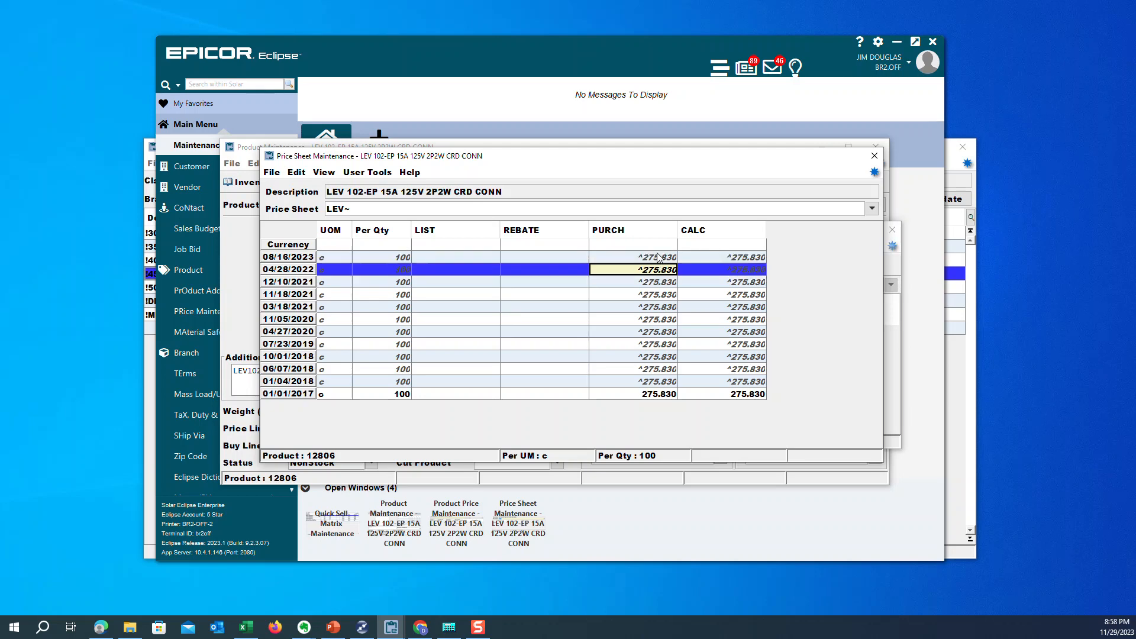
pyautogui.click(658, 255)
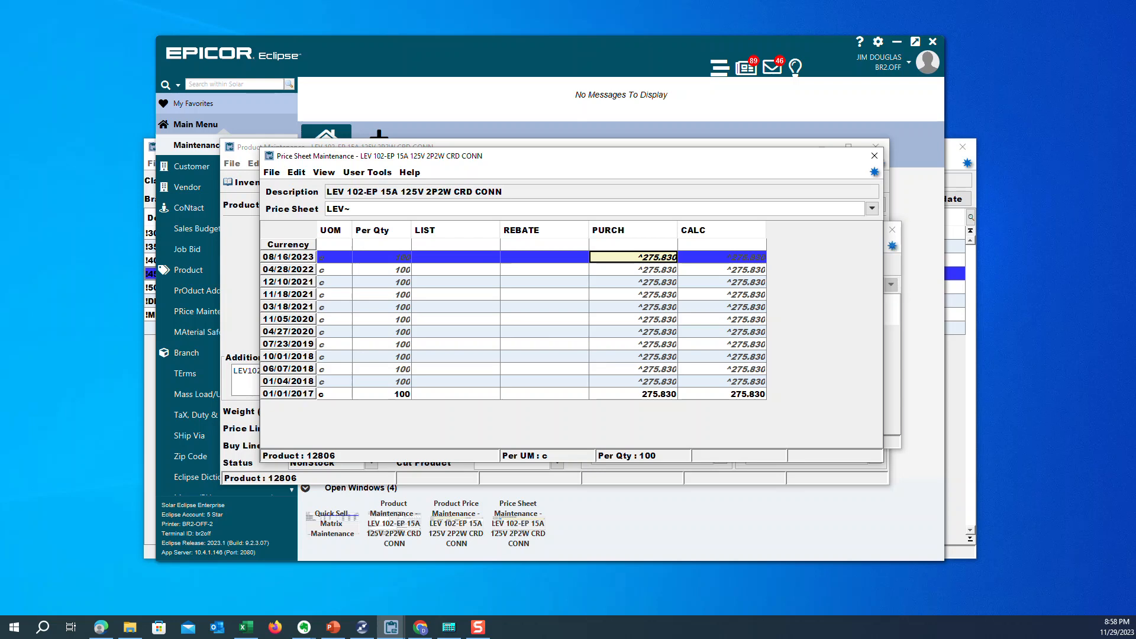
pyautogui.click(663, 273)
pyautogui.click(664, 259)
# Examine the LIST, REBATE and CALC basis columns of the price sheet
pyautogui.click(461, 246)
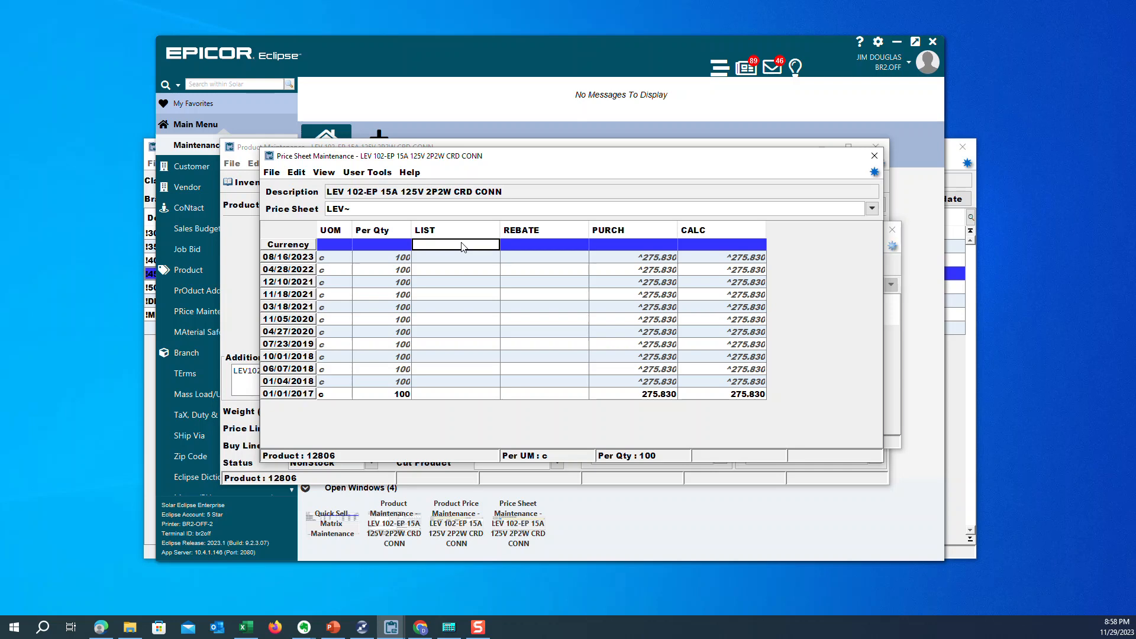
pyautogui.click(569, 245)
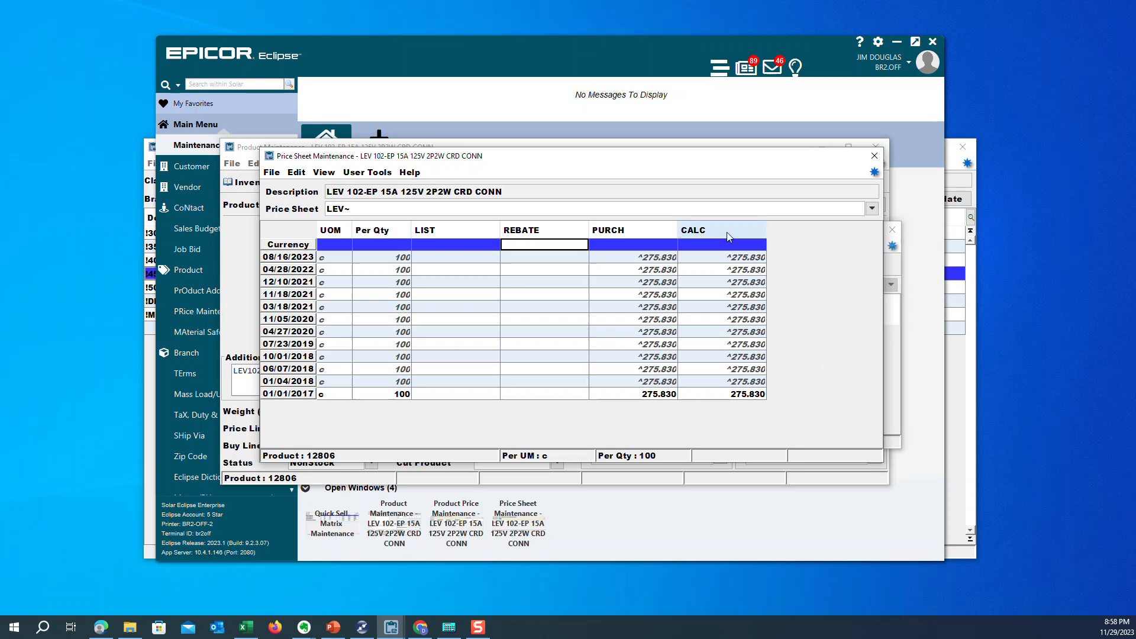
pyautogui.click(730, 357)
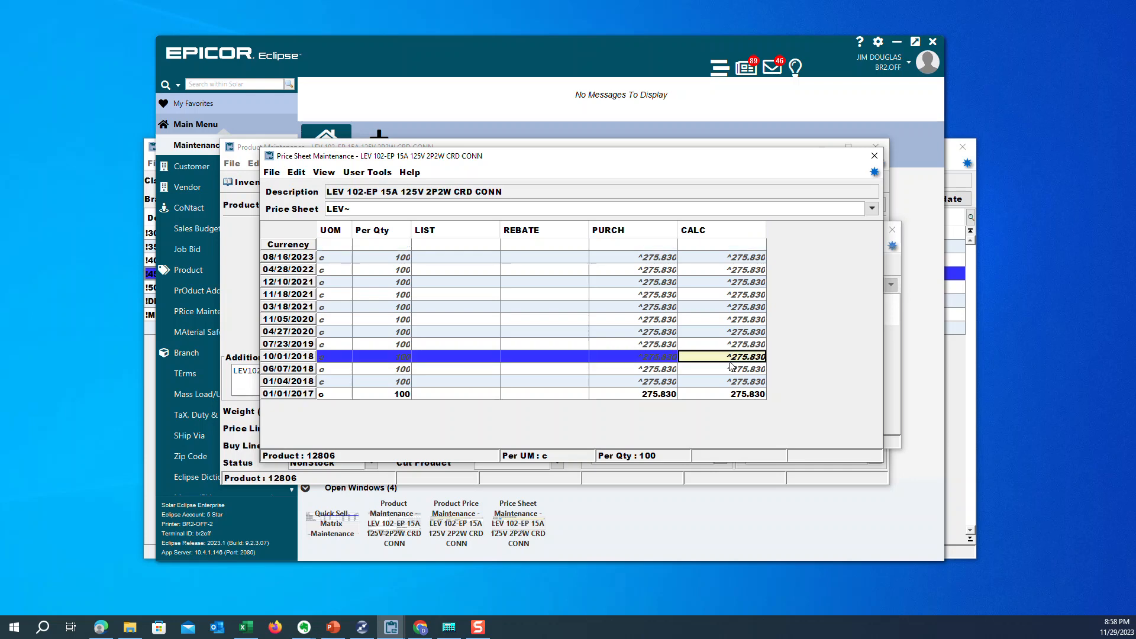
pyautogui.click(733, 244)
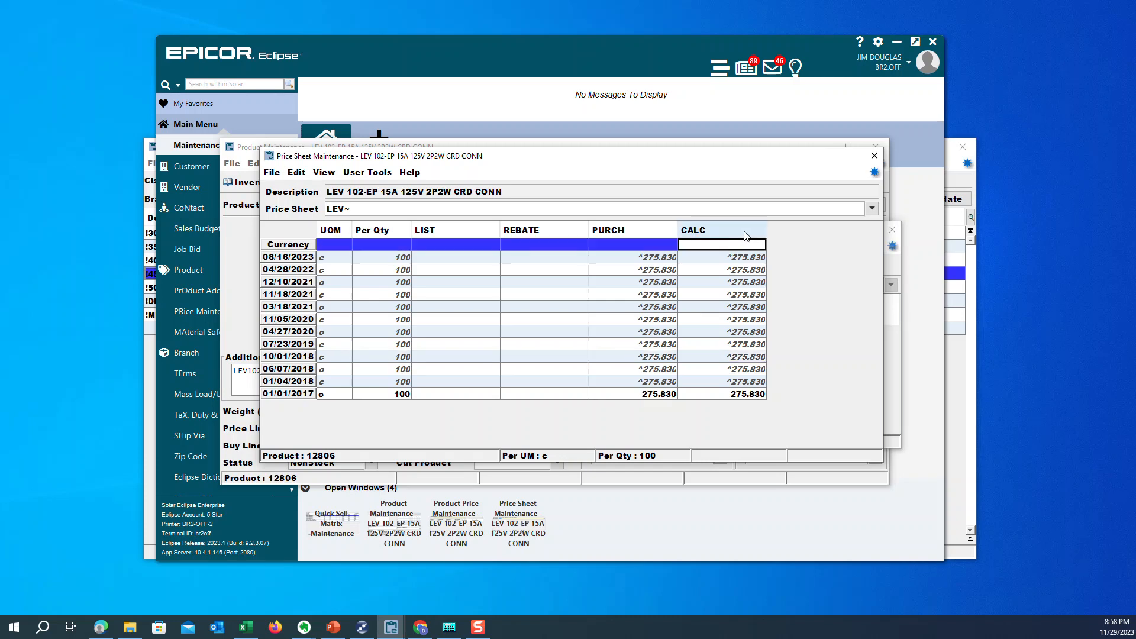
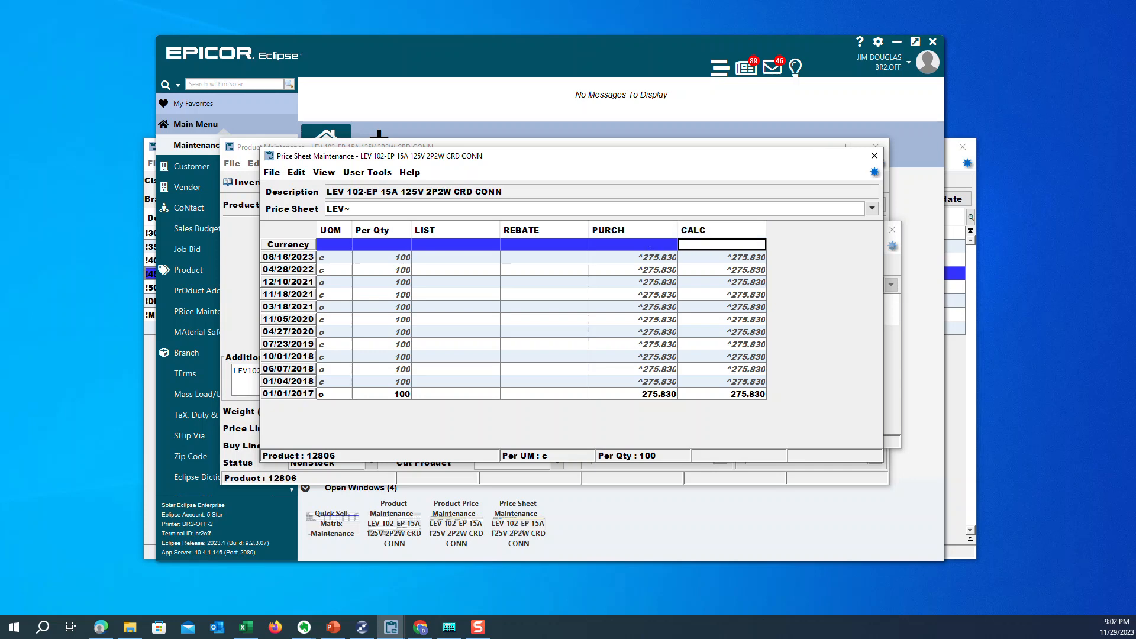
# Close the price sheet, the product price maintenance and the product record
pyautogui.hotkey('shift', 'F10')
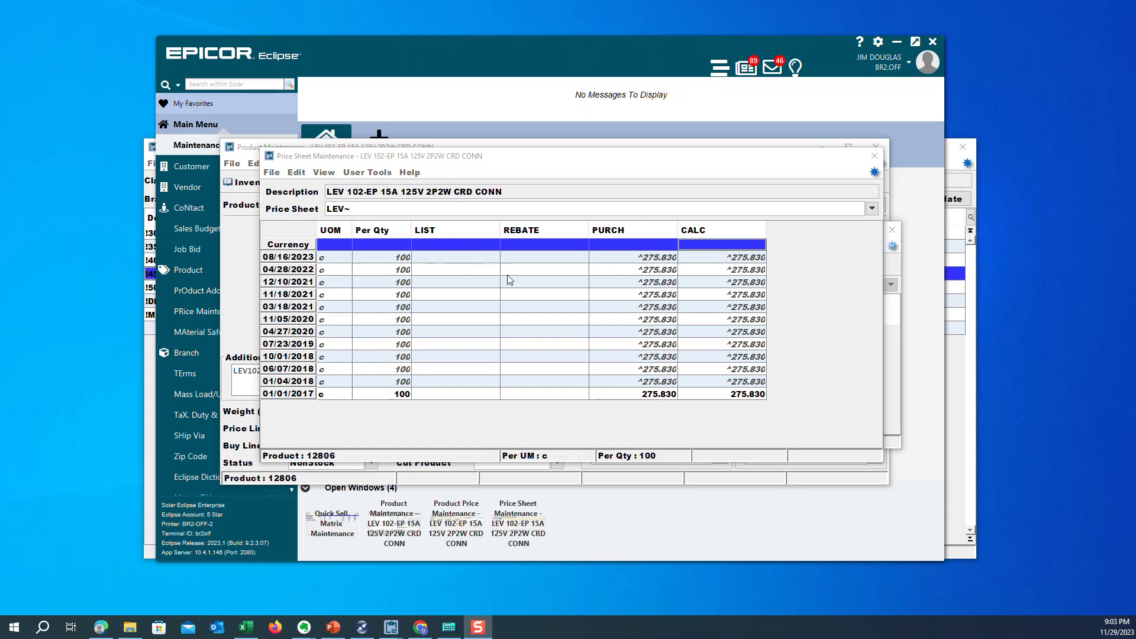
pyautogui.click(875, 156)
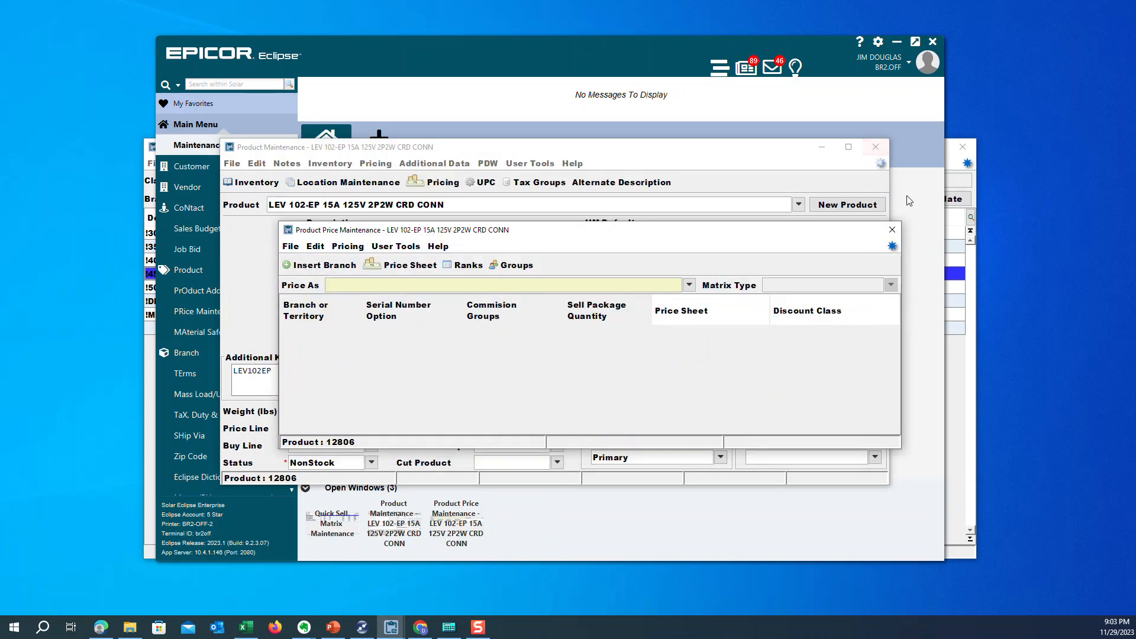
pyautogui.click(893, 233)
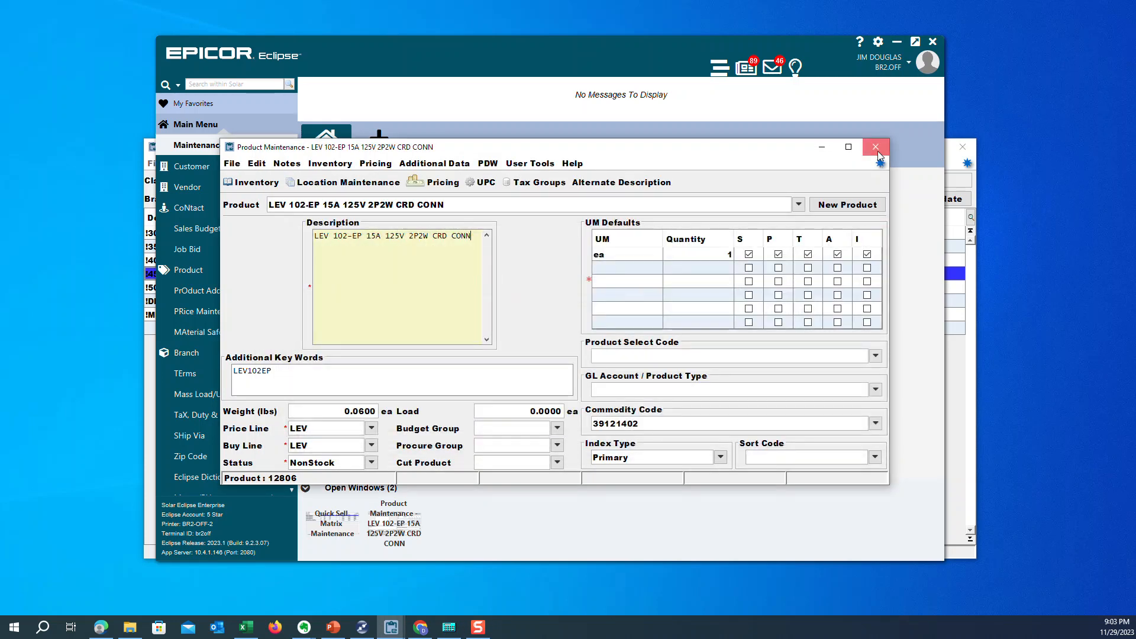
pyautogui.click(877, 150)
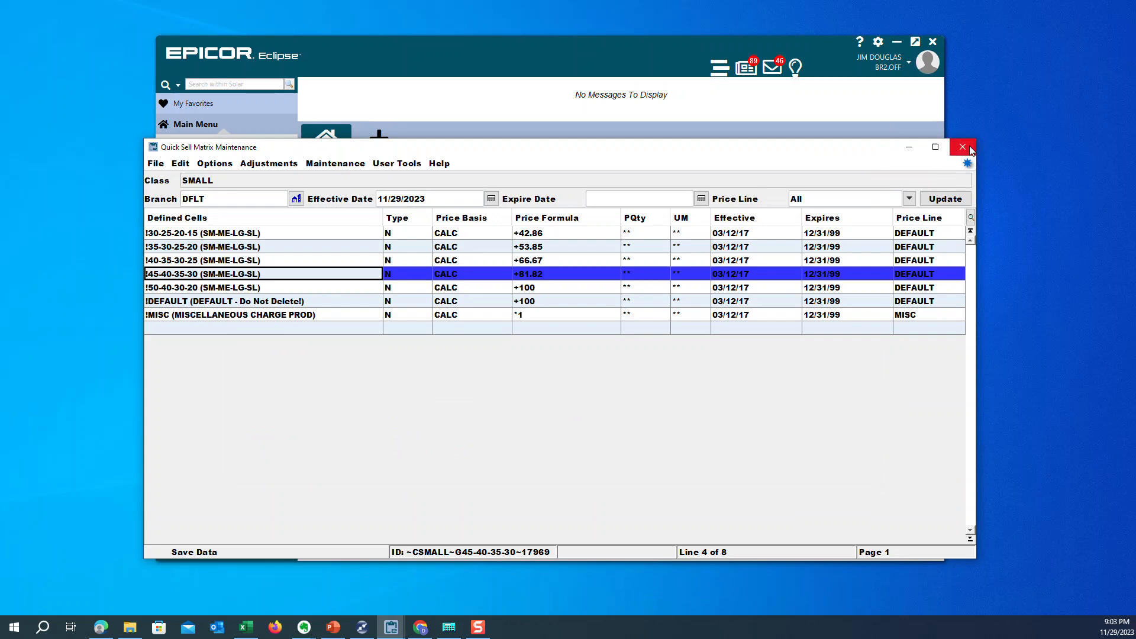
# Open Price Line Maintenance and load the price line with ID 3M
pyautogui.click(484, 65)
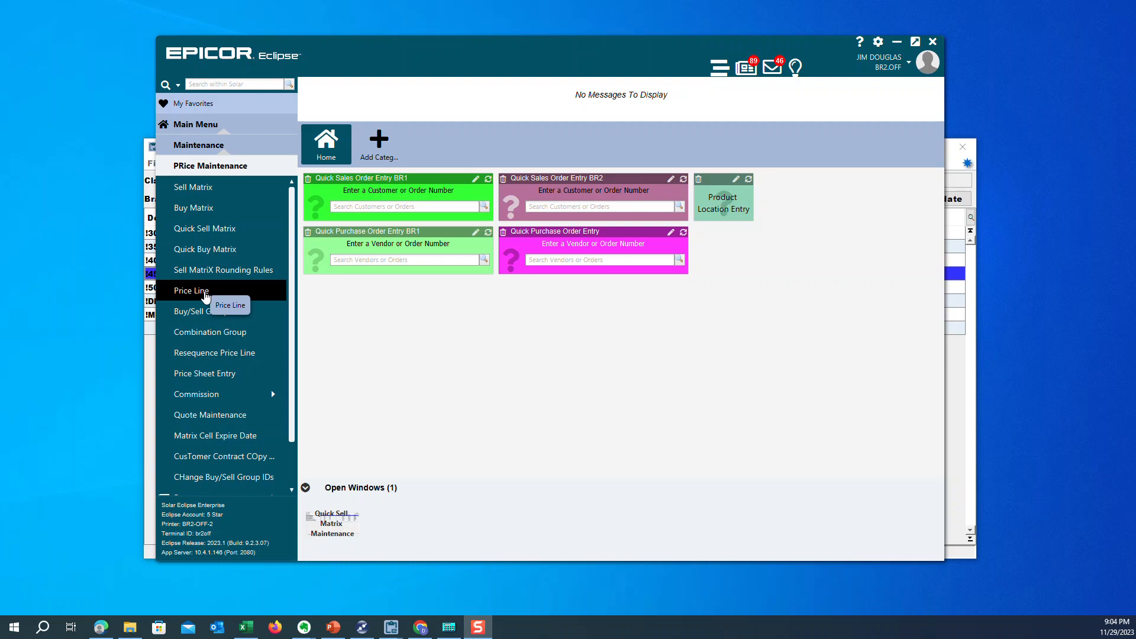
pyautogui.click(204, 292)
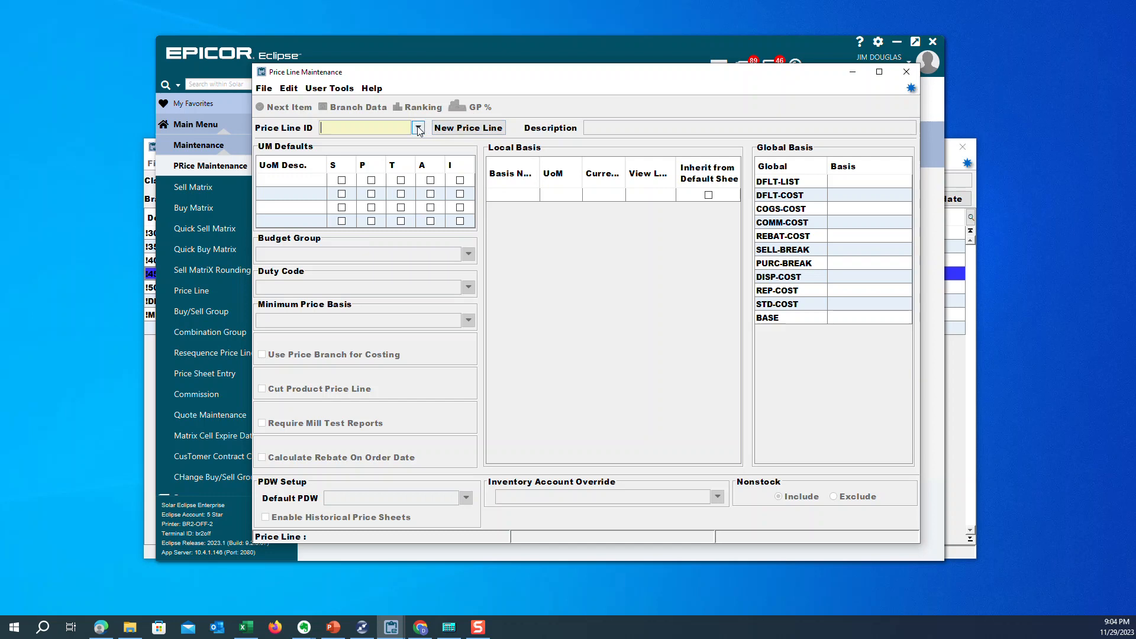
pyautogui.write('3')
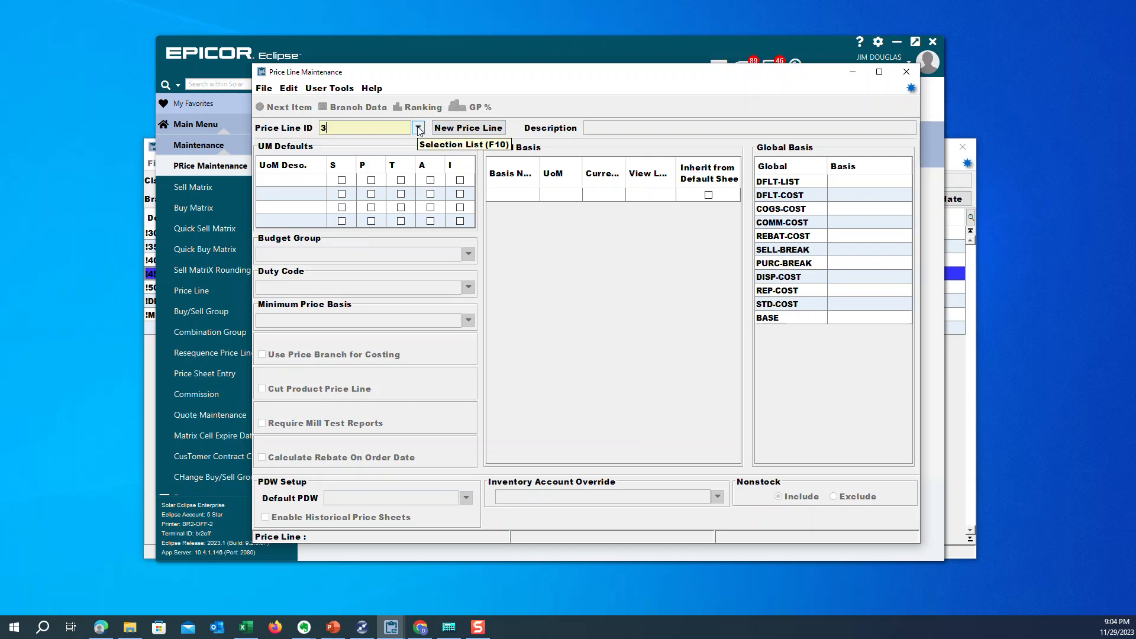
pyautogui.write('M')
pyautogui.press('Return')
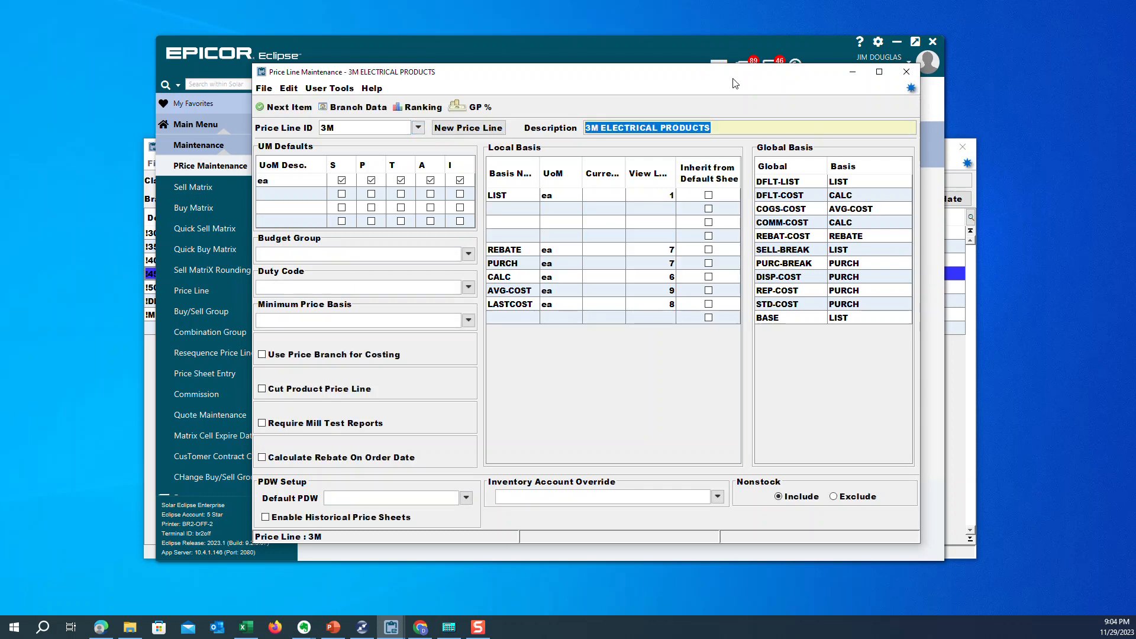
# Examine which basis each Global Basis entry of the 3M price line uses, including COMM-COST, DISP-COST and PURC-BREAK
pyautogui.moveTo(734, 79); pyautogui.dragTo(675, 78)
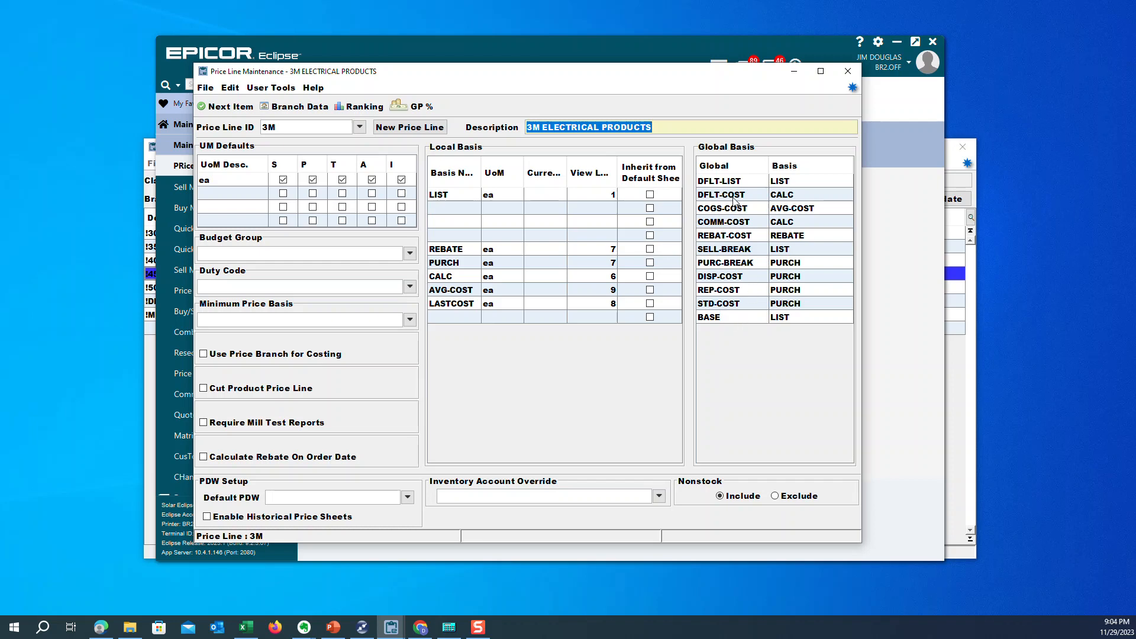
pyautogui.click(727, 234)
pyautogui.click(723, 195)
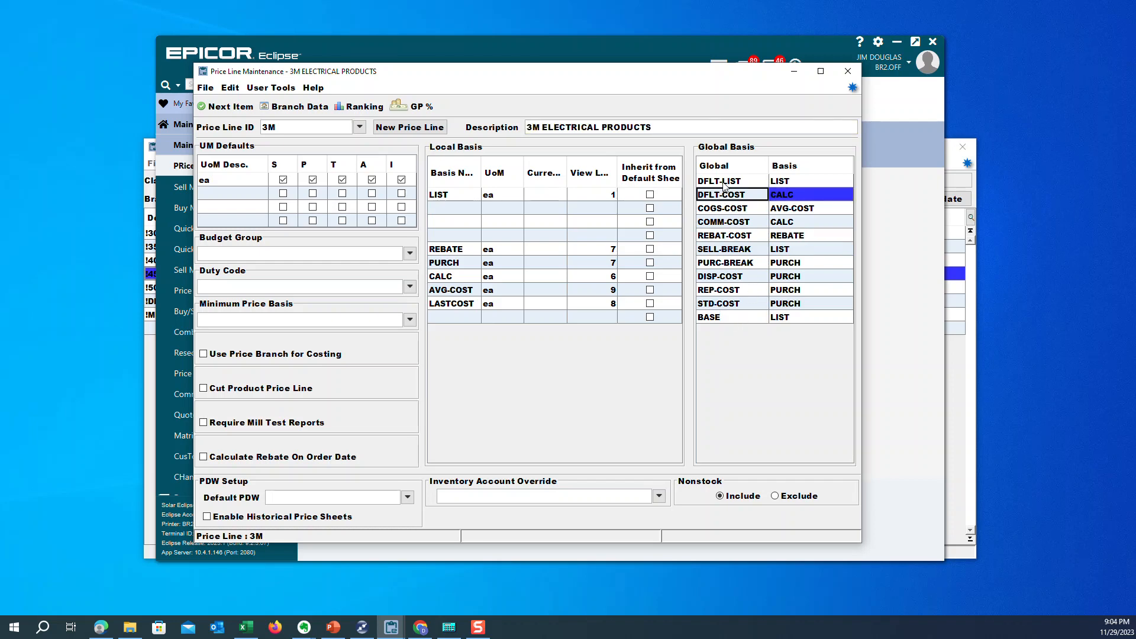
pyautogui.click(793, 222)
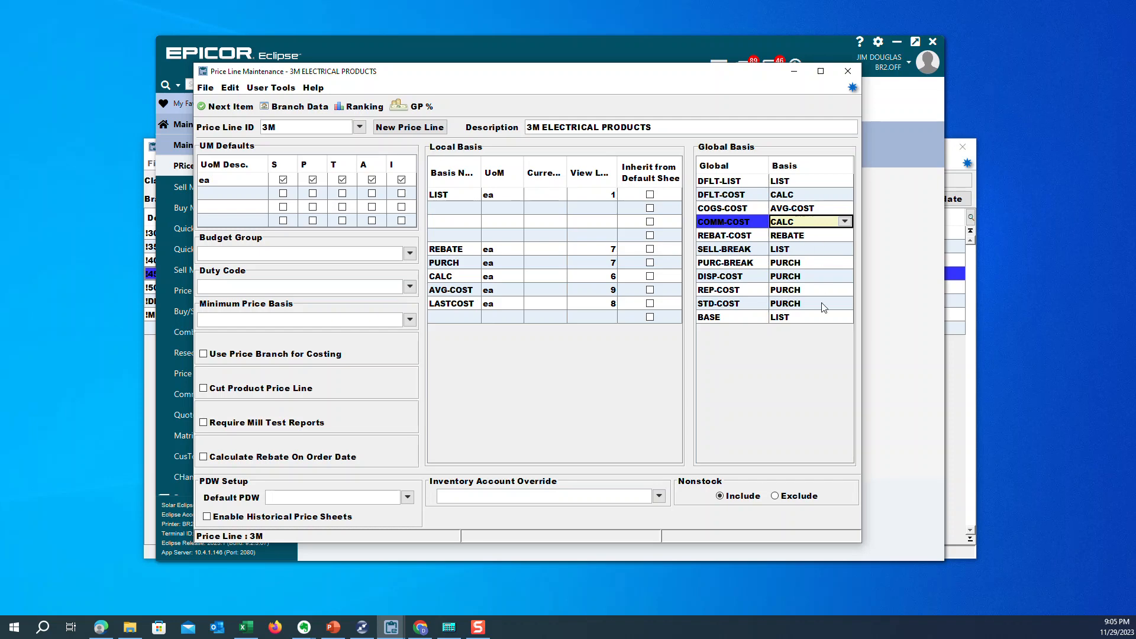
pyautogui.click(734, 277)
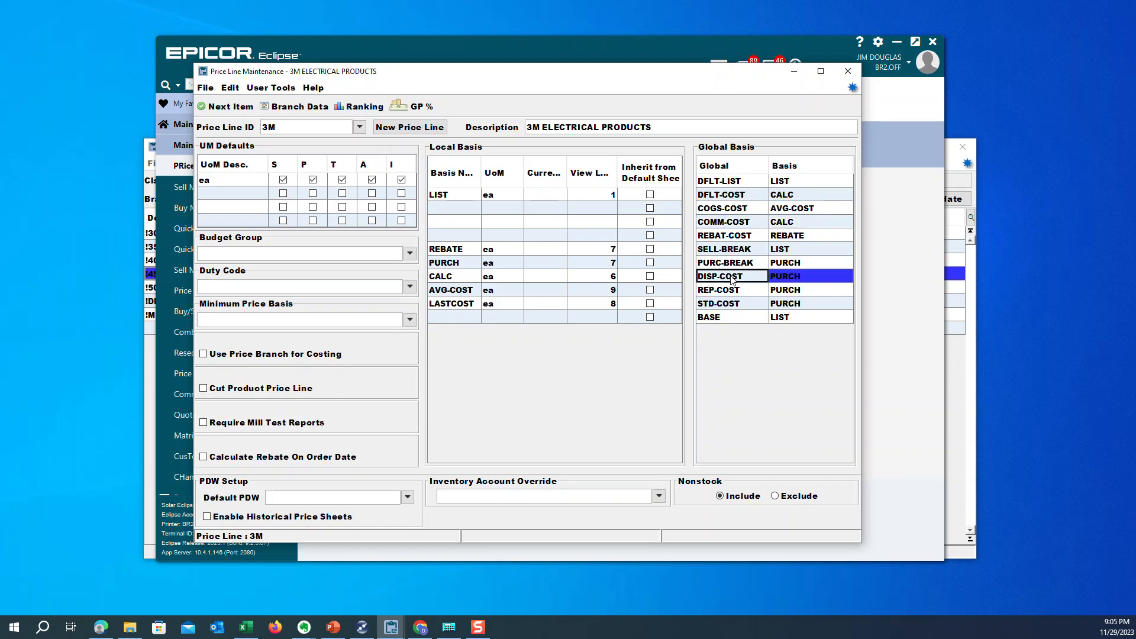
pyautogui.click(810, 265)
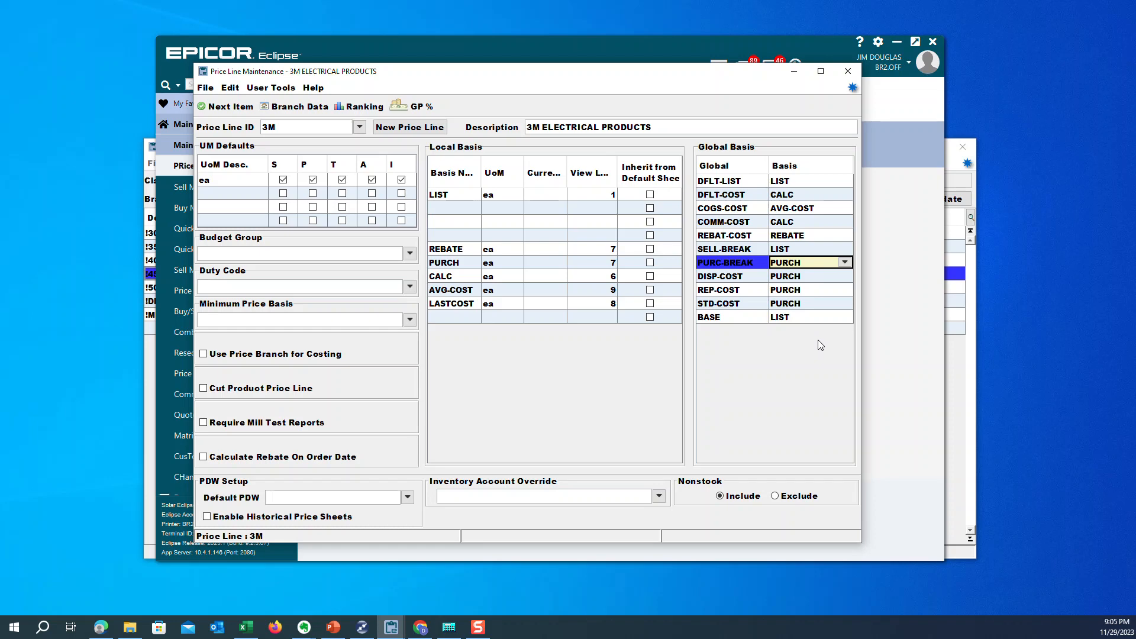
# Review the Local Basis entries of the 3M price line and their view levels, from REBATE down to LASTCOST
pyautogui.click(610, 253)
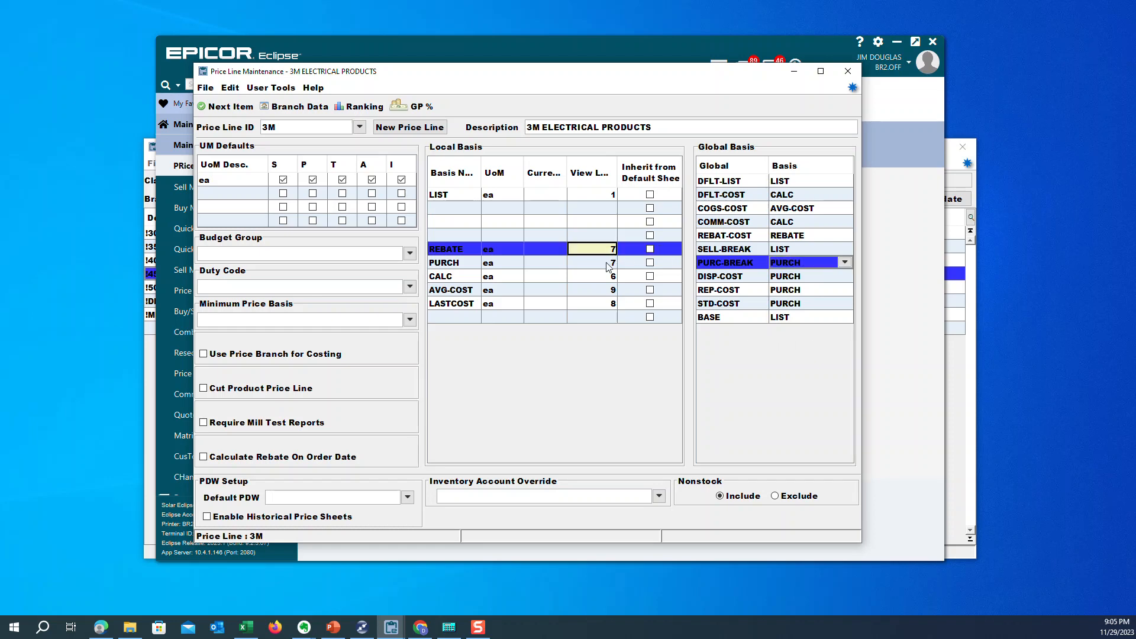
pyautogui.click(610, 277)
pyautogui.click(614, 290)
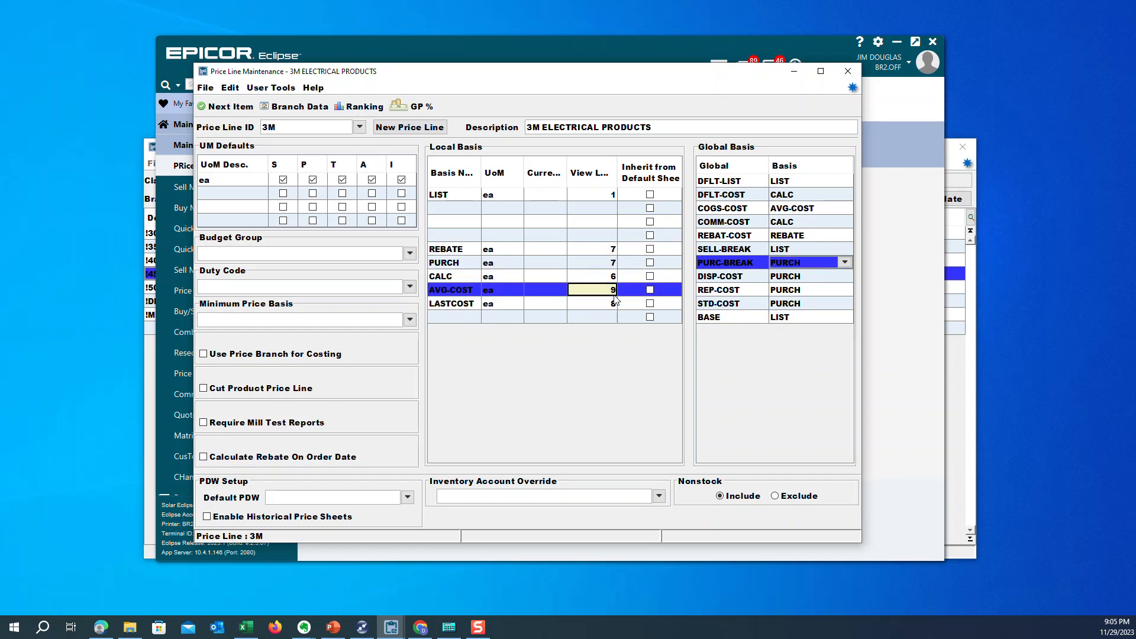
pyautogui.click(467, 253)
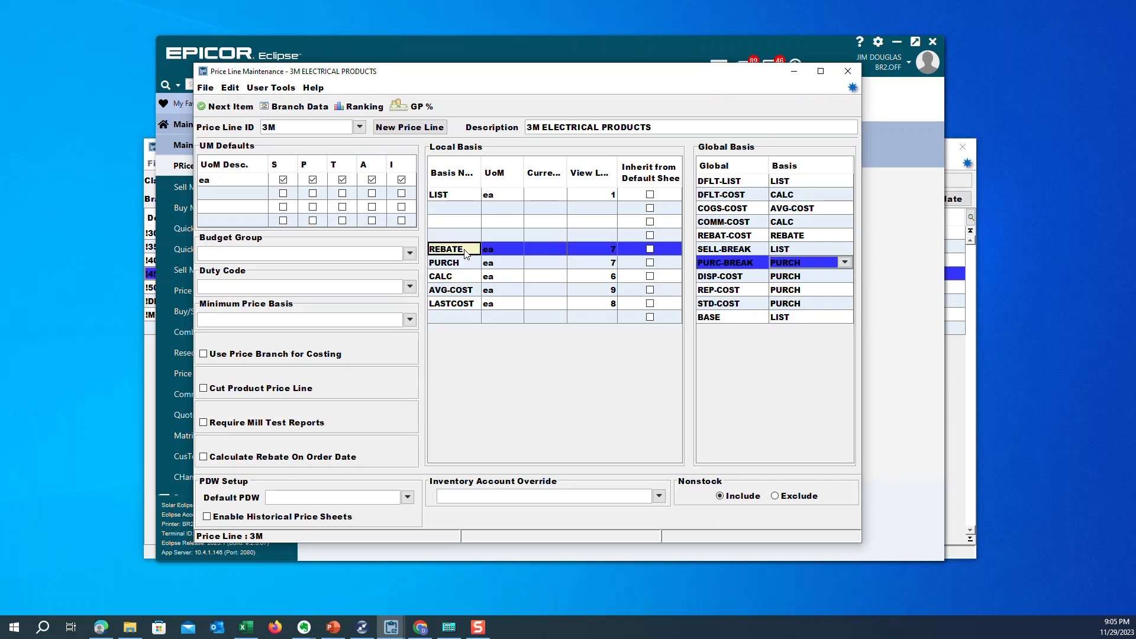
pyautogui.click(460, 305)
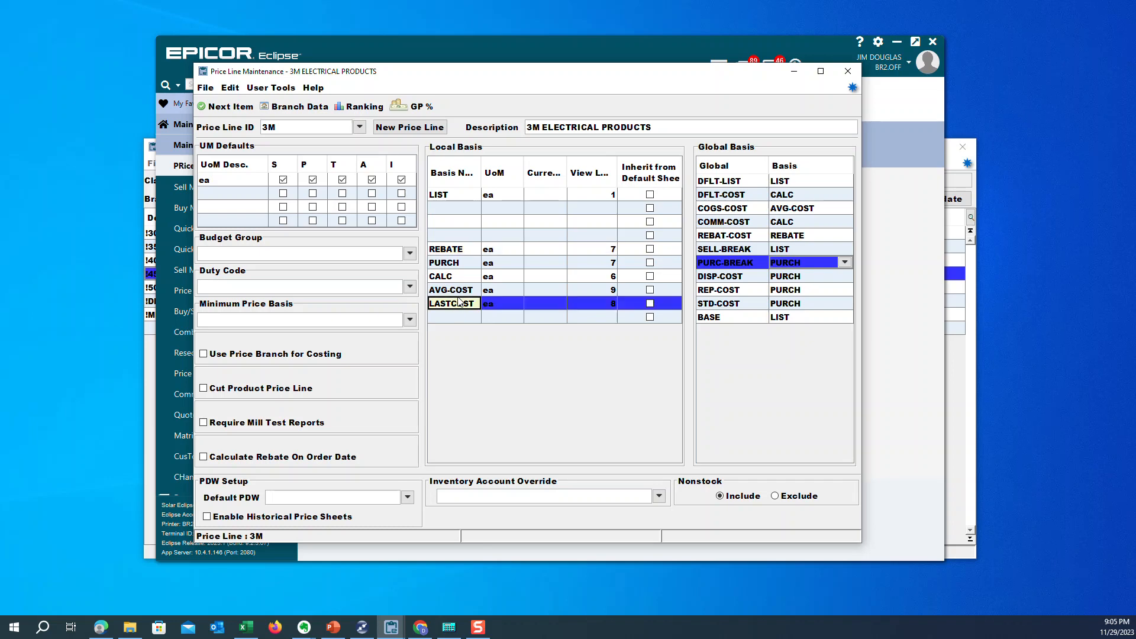
pyautogui.click(464, 293)
pyautogui.click(456, 306)
# Check the basis assigned to DFLT-LIST and COMM-COST in the 3M price line's Global Basis table
pyautogui.click(782, 183)
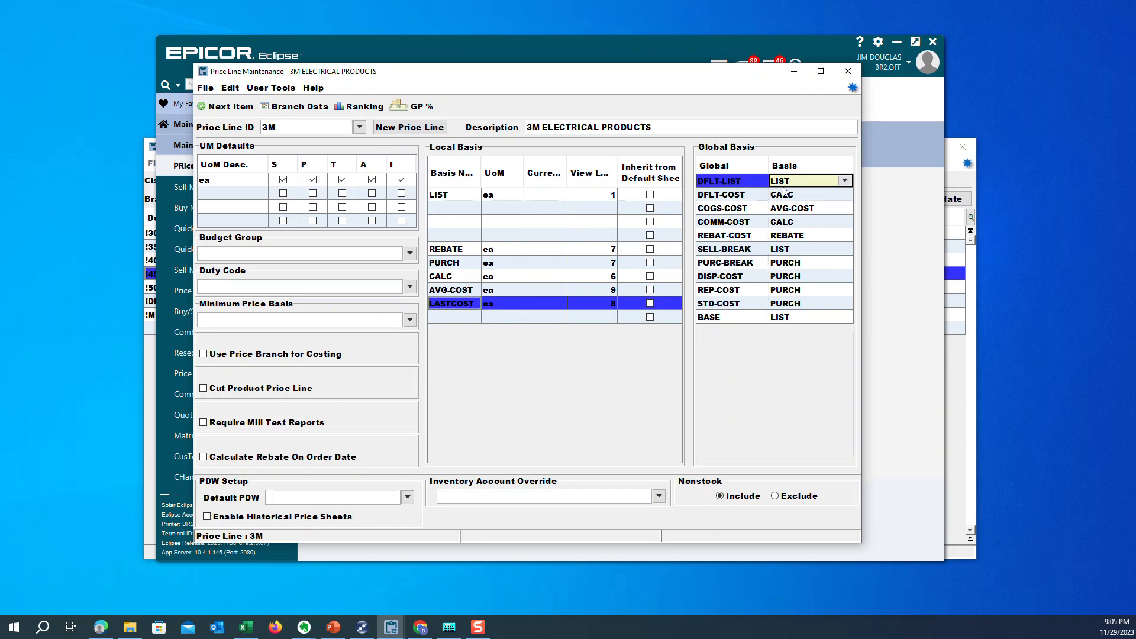
pyautogui.click(786, 224)
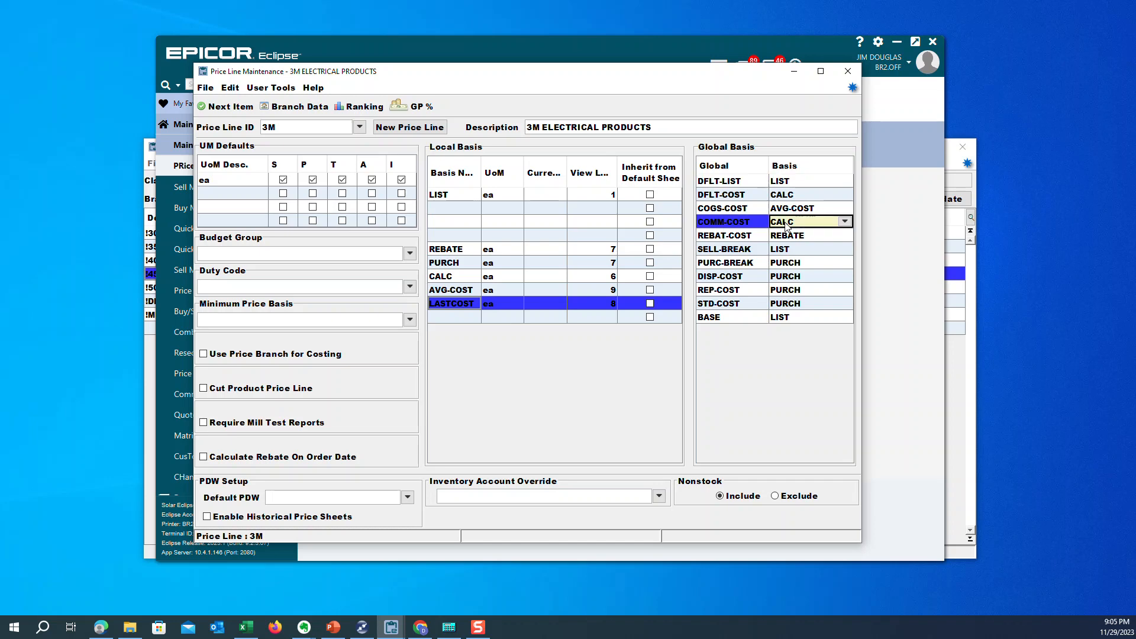
pyautogui.click(726, 226)
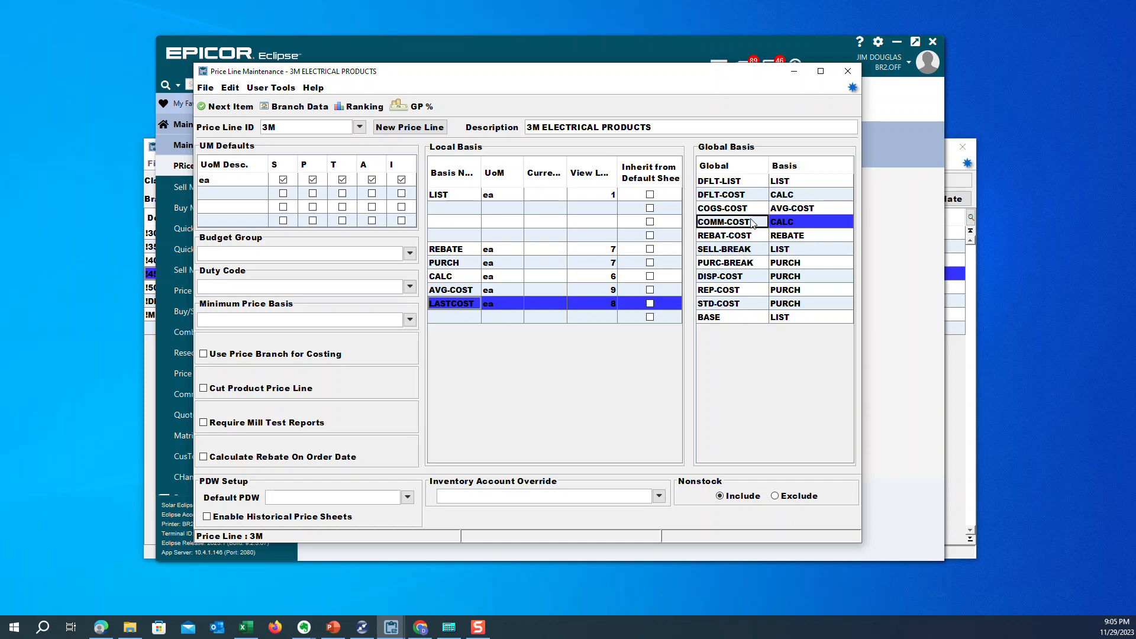
pyautogui.click(800, 227)
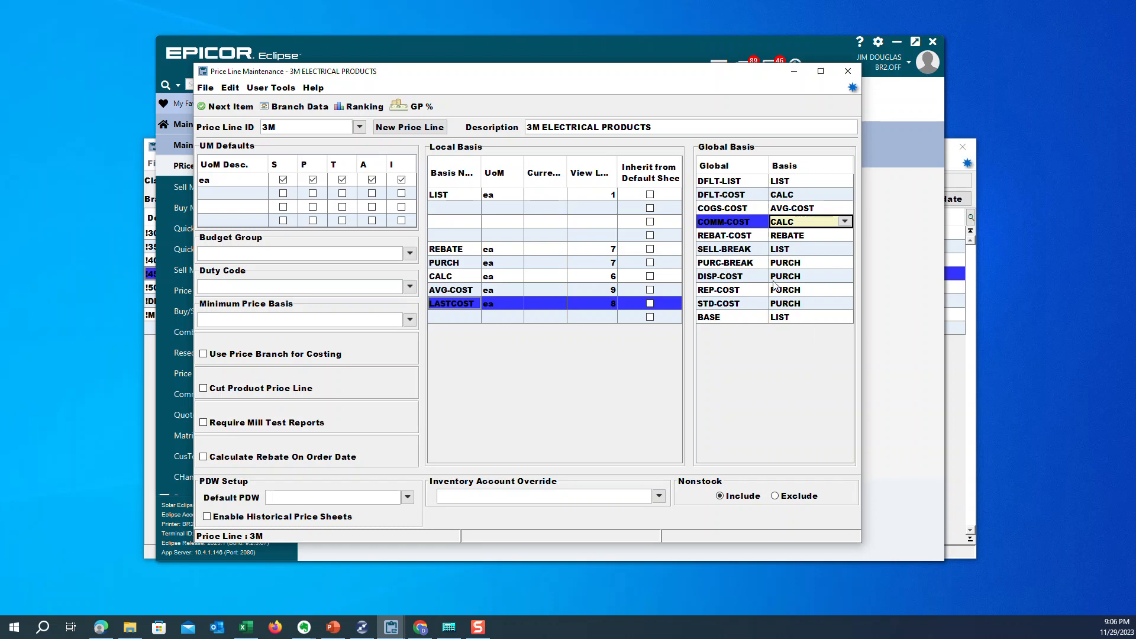
# Load the price line with ID LEV in Price Line Maintenance
pyautogui.click(323, 129)
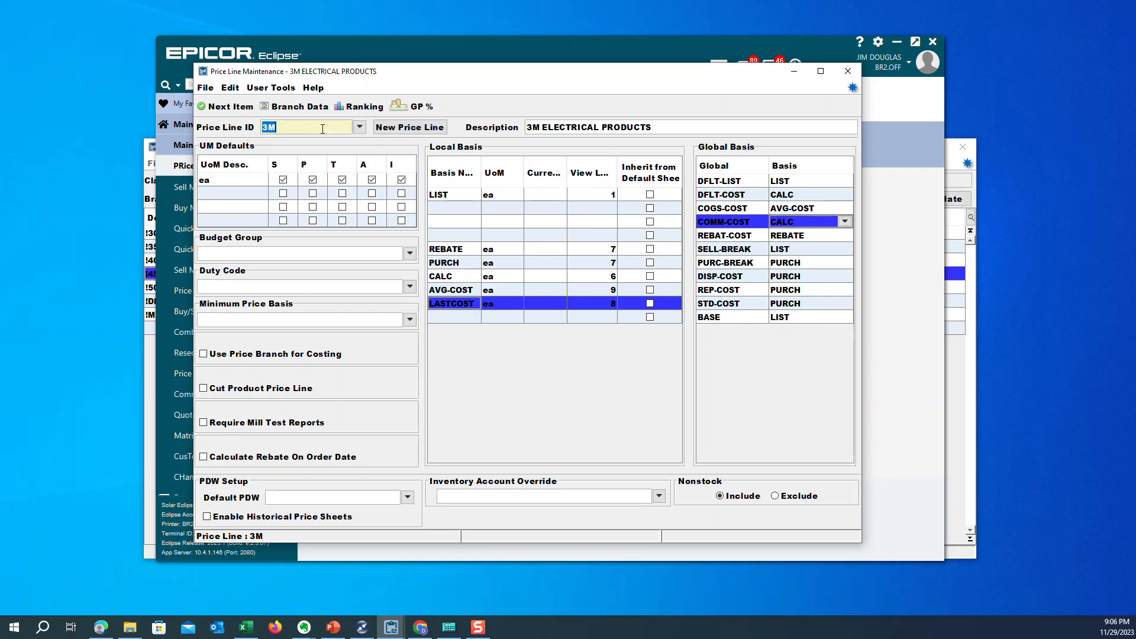
pyautogui.press('BackSpace')
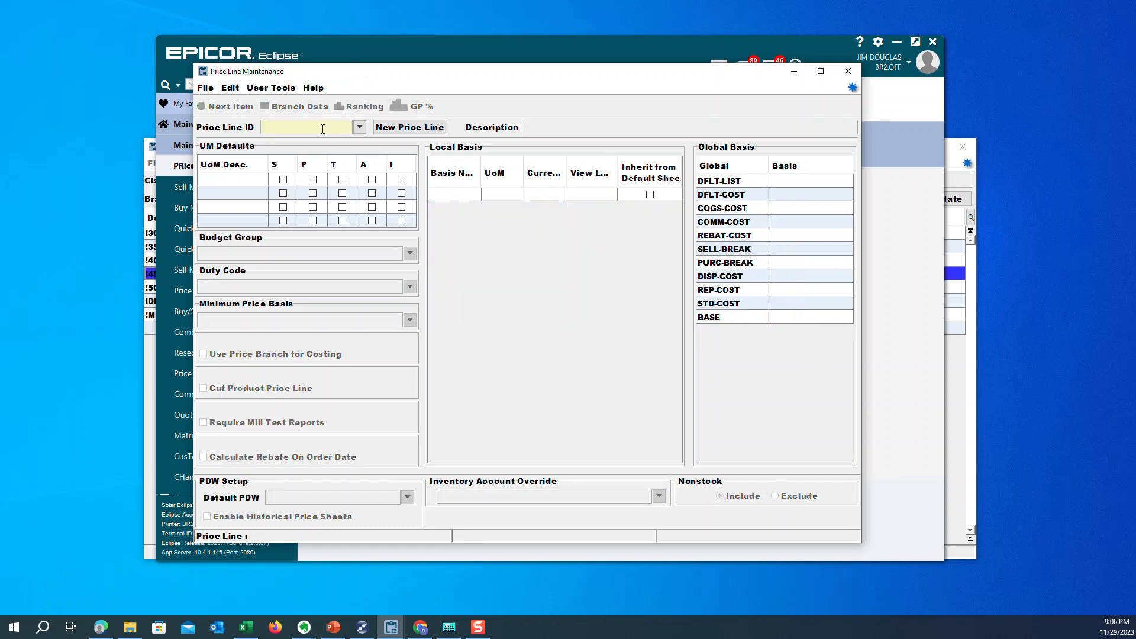
pyautogui.write('lev')
pyautogui.press('Return')
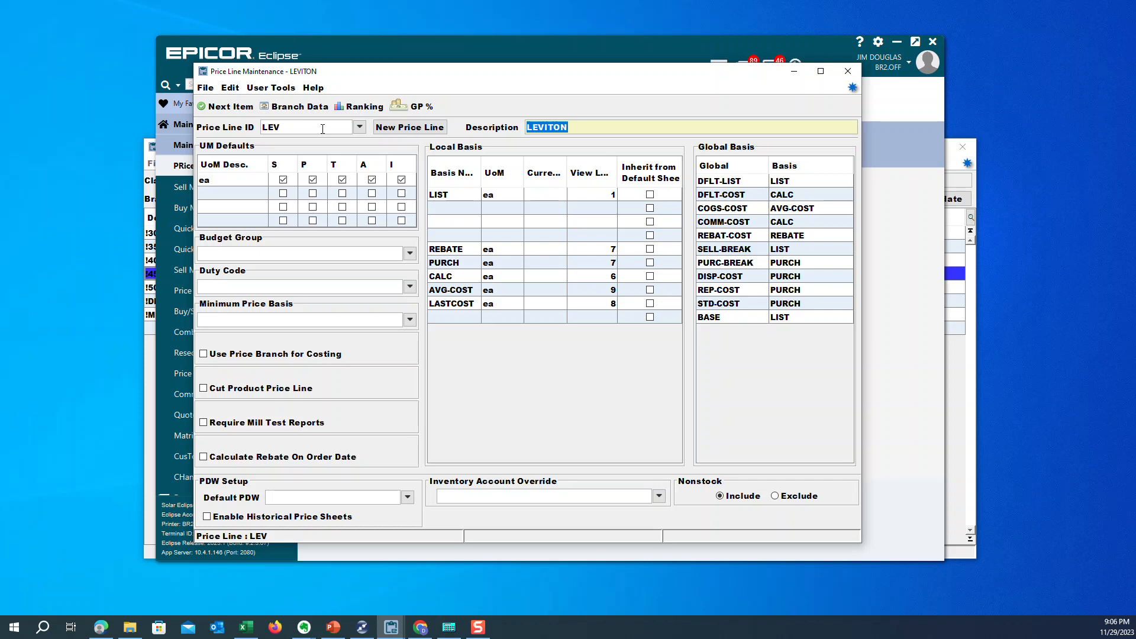
pyautogui.write('>')
# Close Price Line Maintenance and review the SMALL class and its first three sell group cells in the quick sell matrix
pyautogui.click(856, 73)
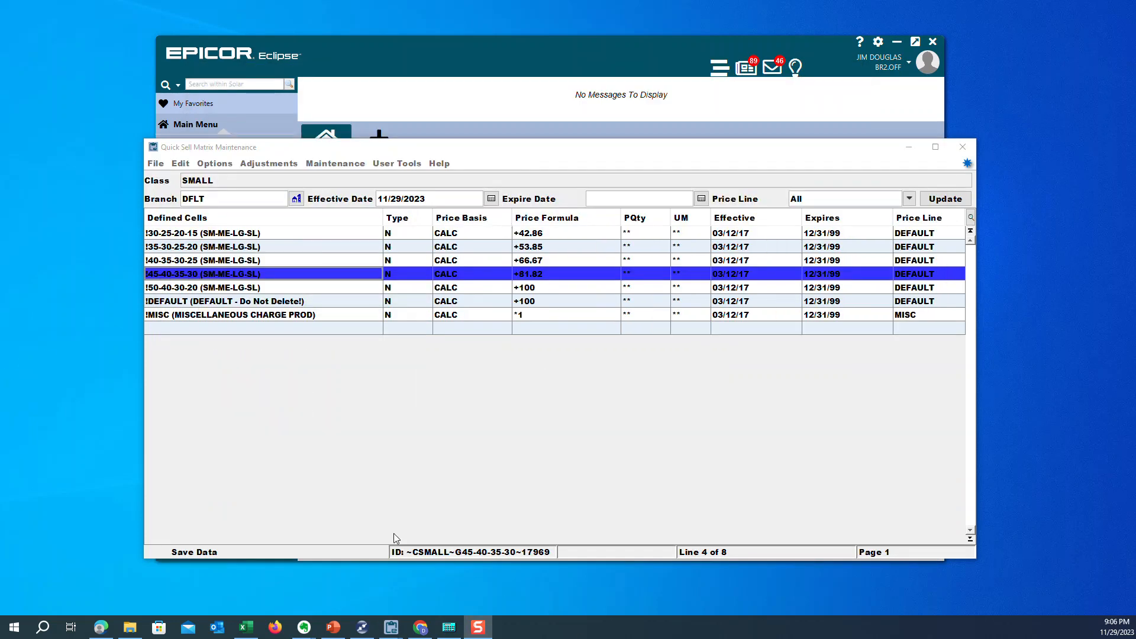
pyautogui.moveTo(519, 153); pyautogui.dragTo(523, 142)
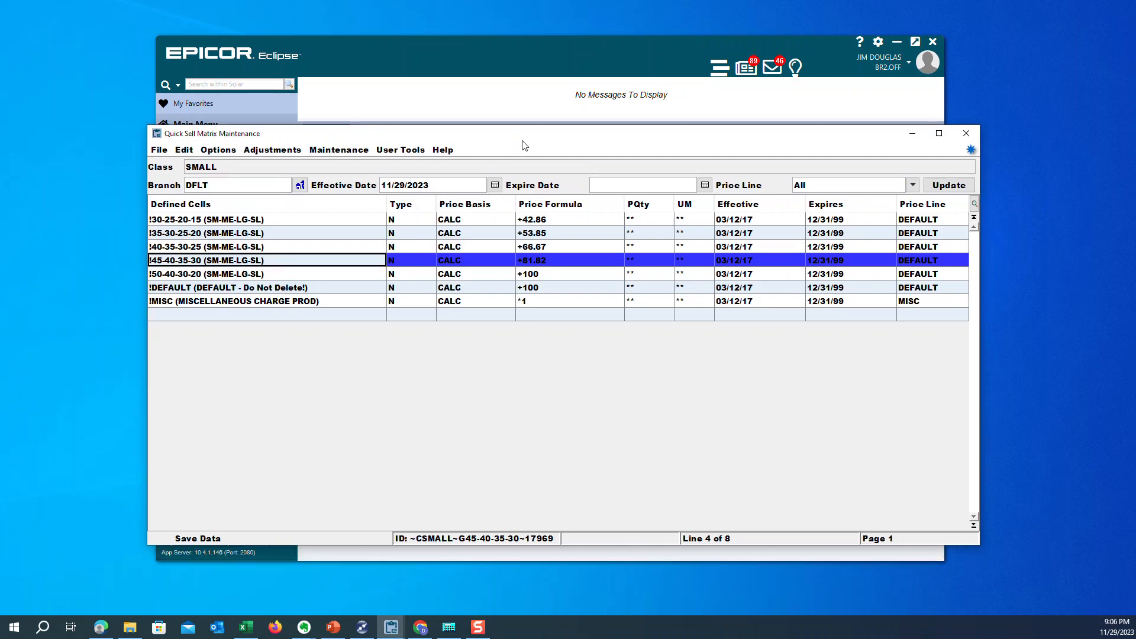
pyautogui.click(218, 170)
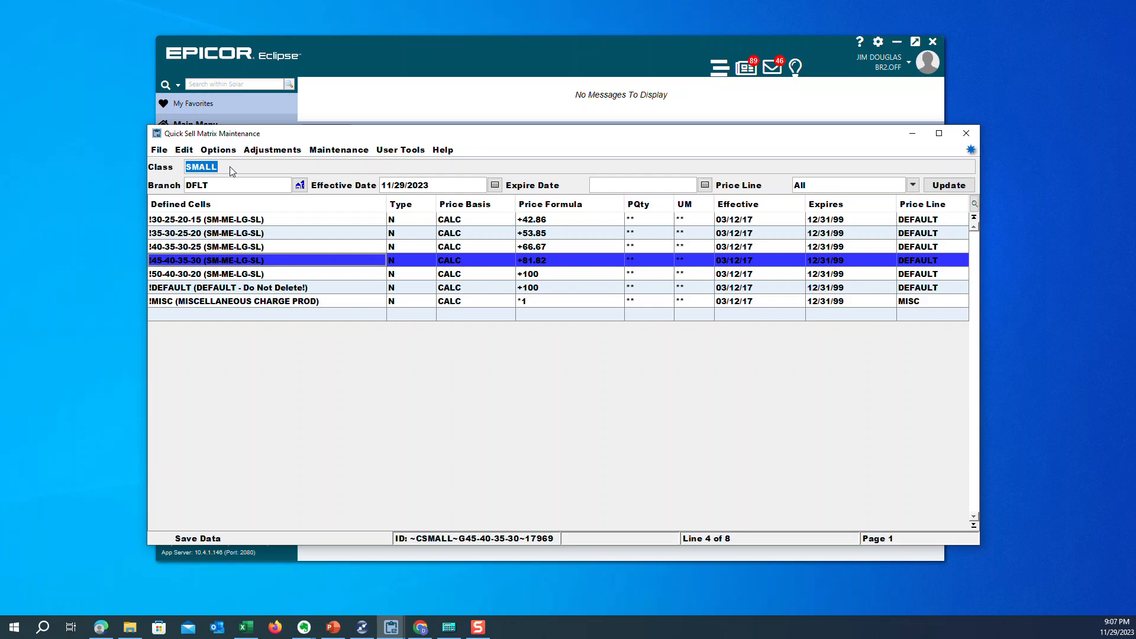
pyautogui.click(255, 224)
pyautogui.click(258, 234)
pyautogui.click(260, 247)
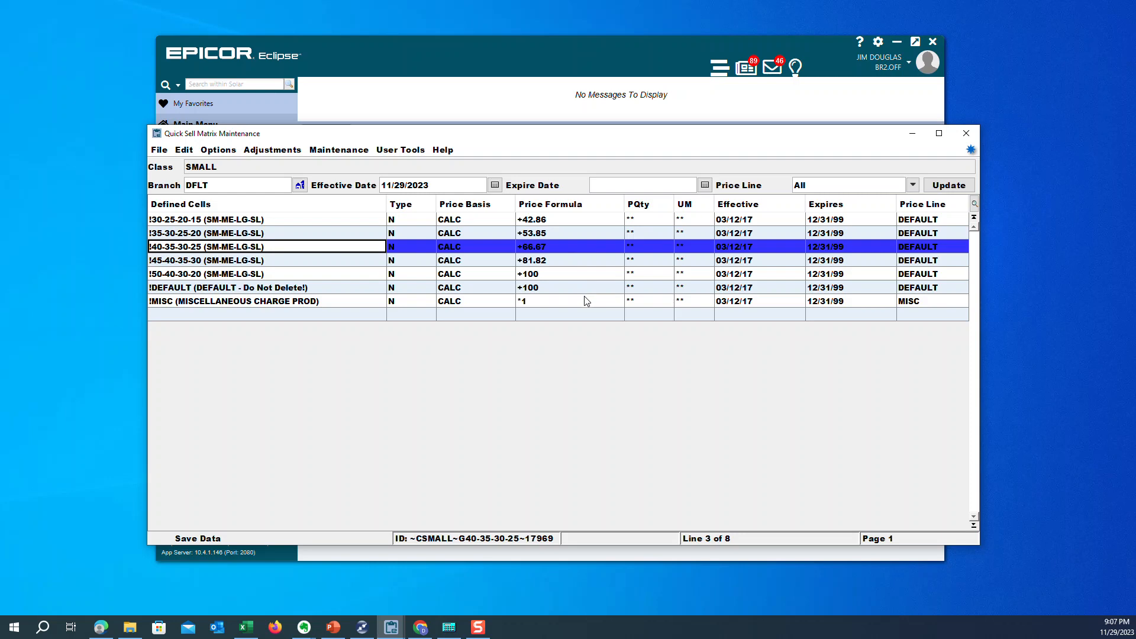
# Examine the price basis and price formula of the 30-25-20-15, 35-30-25-20 and 40-35-30-25 sell groups
pyautogui.click(451, 234)
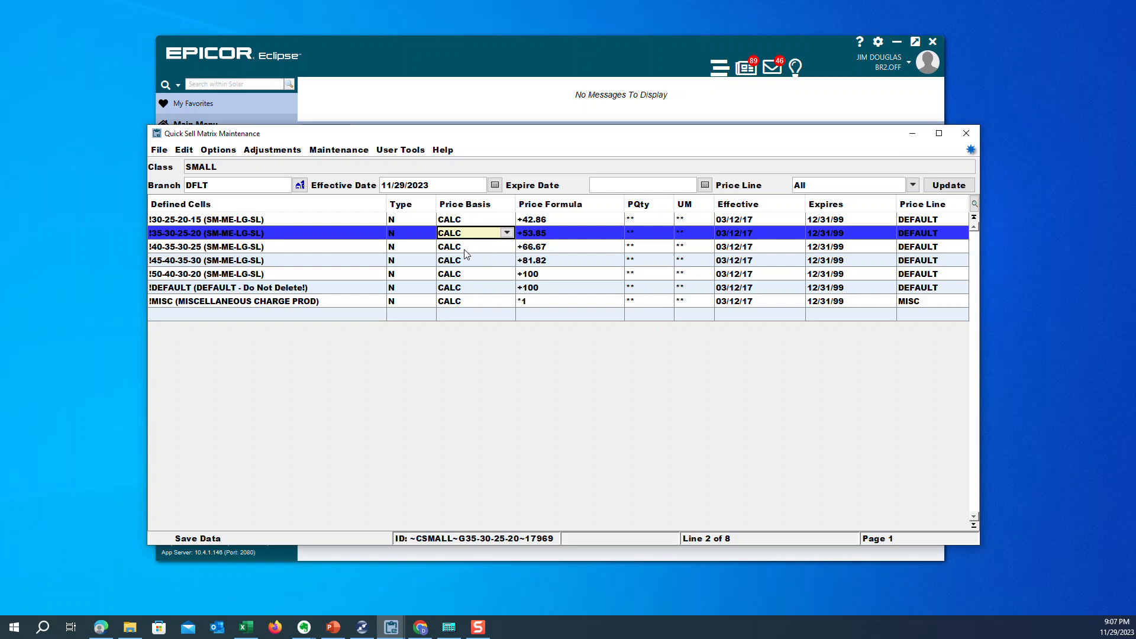
pyautogui.click(466, 253)
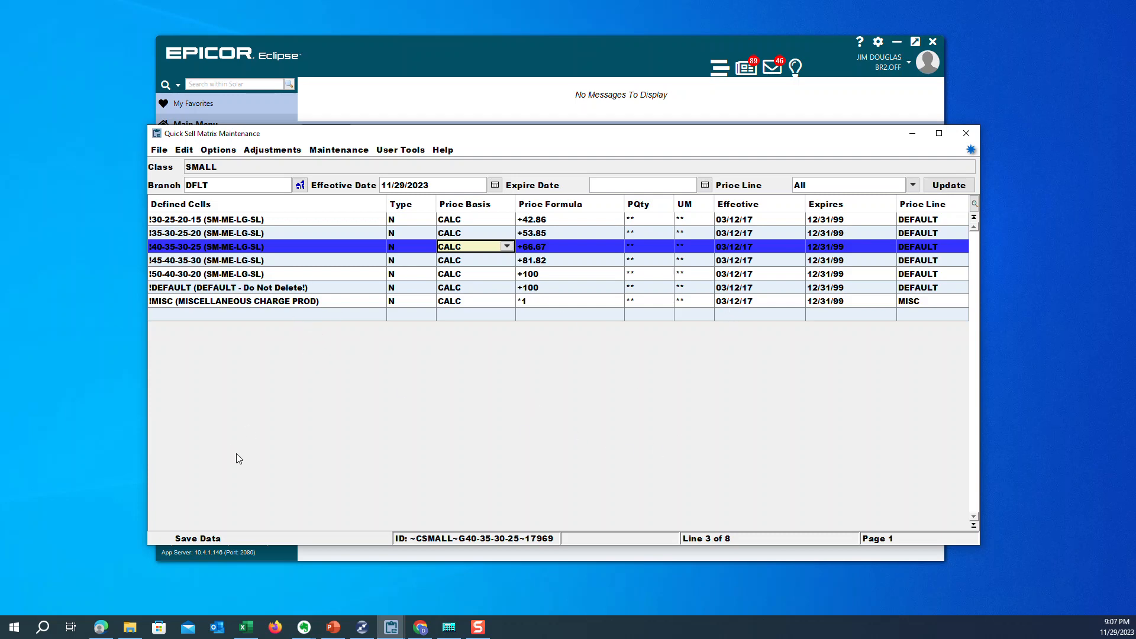
pyautogui.click(461, 235)
pyautogui.click(469, 249)
pyautogui.click(552, 236)
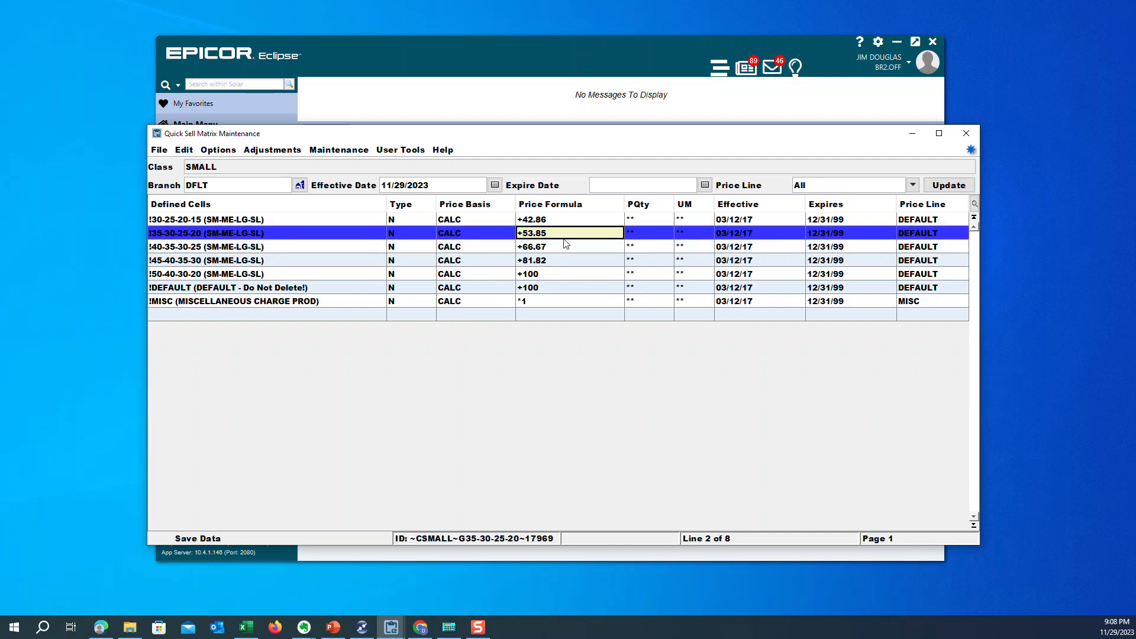
pyautogui.click(562, 223)
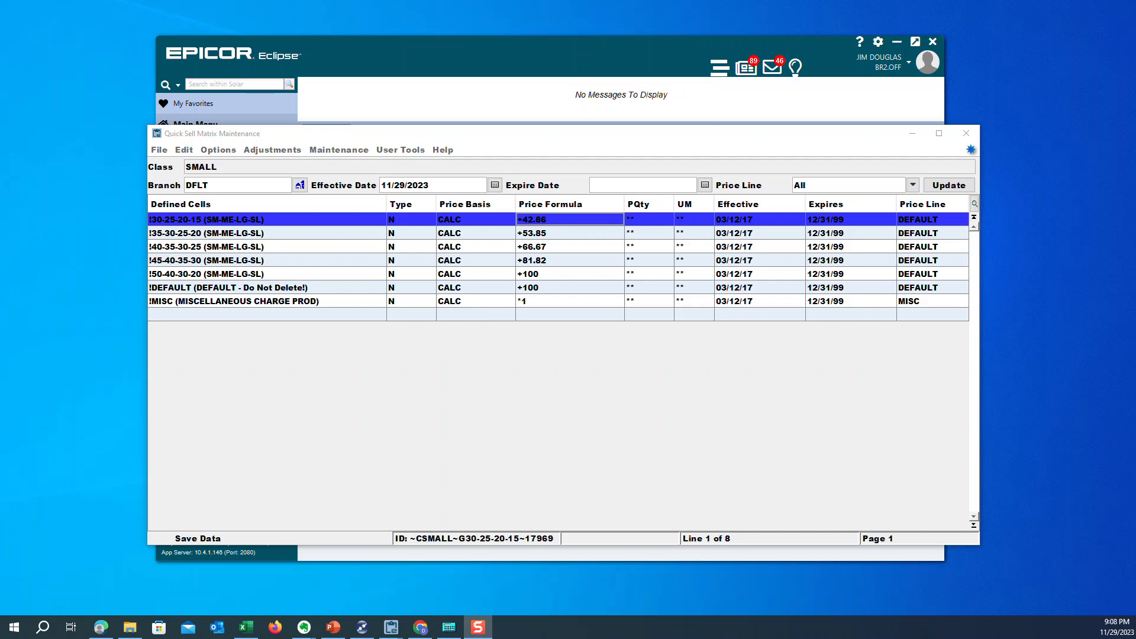
# Bring up the Gross Profit Margin Calculator and check the 30-25-20-15 sell group in the quick sell matrix
pyautogui.click(449, 628)
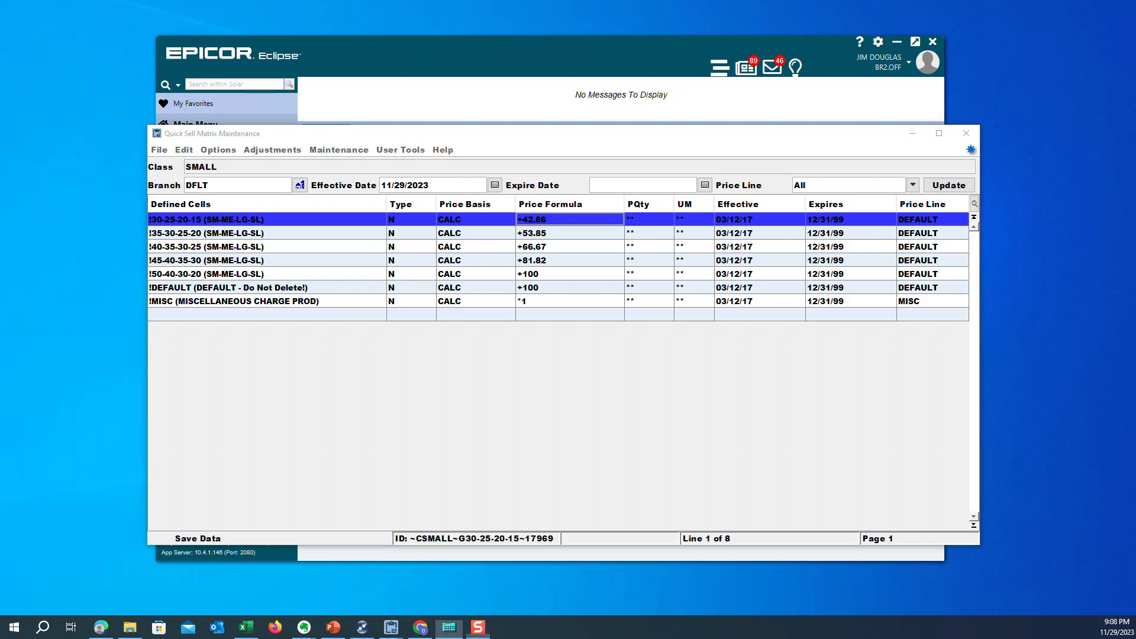
pyautogui.moveTo(714, 321); pyautogui.dragTo(628, 347)
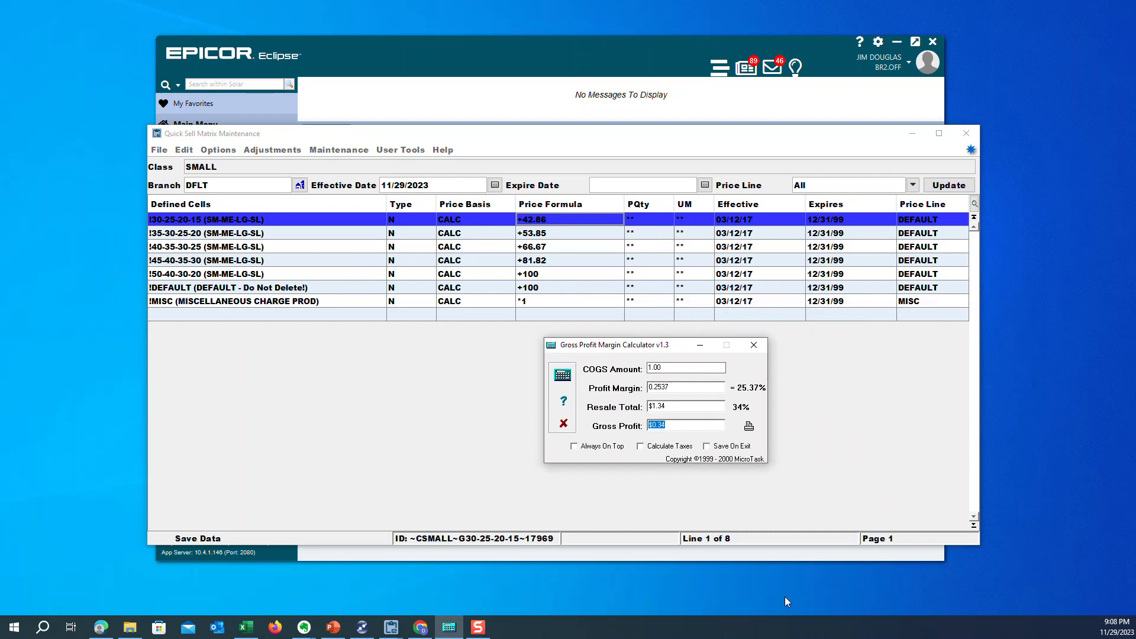
pyautogui.click(692, 367)
pyautogui.press('Tab')
pyautogui.click(191, 222)
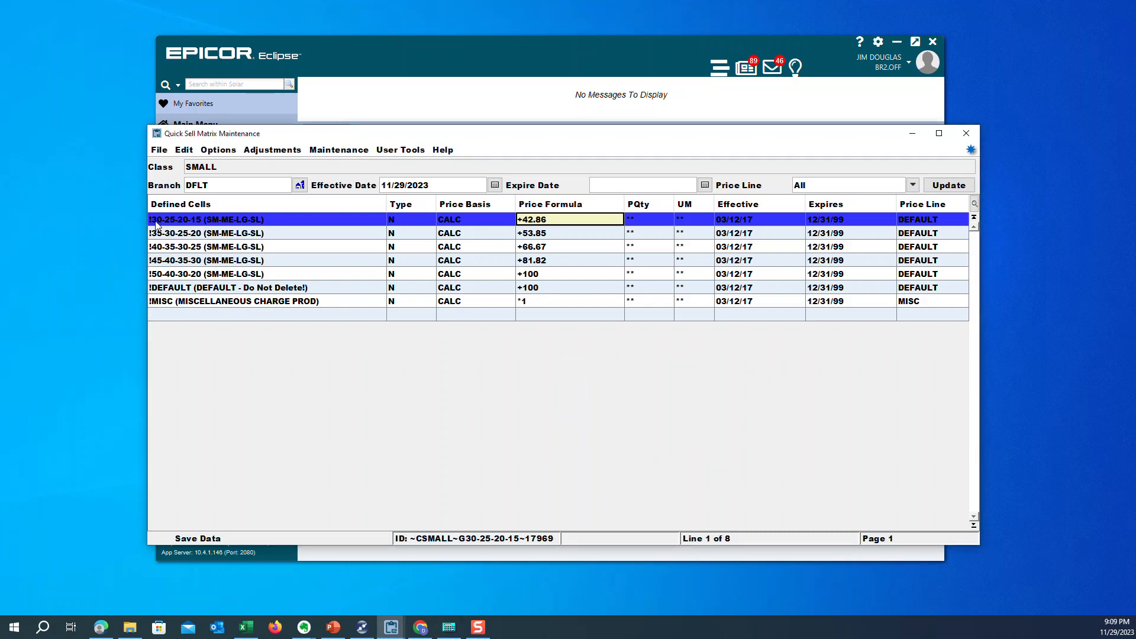
pyautogui.click(162, 223)
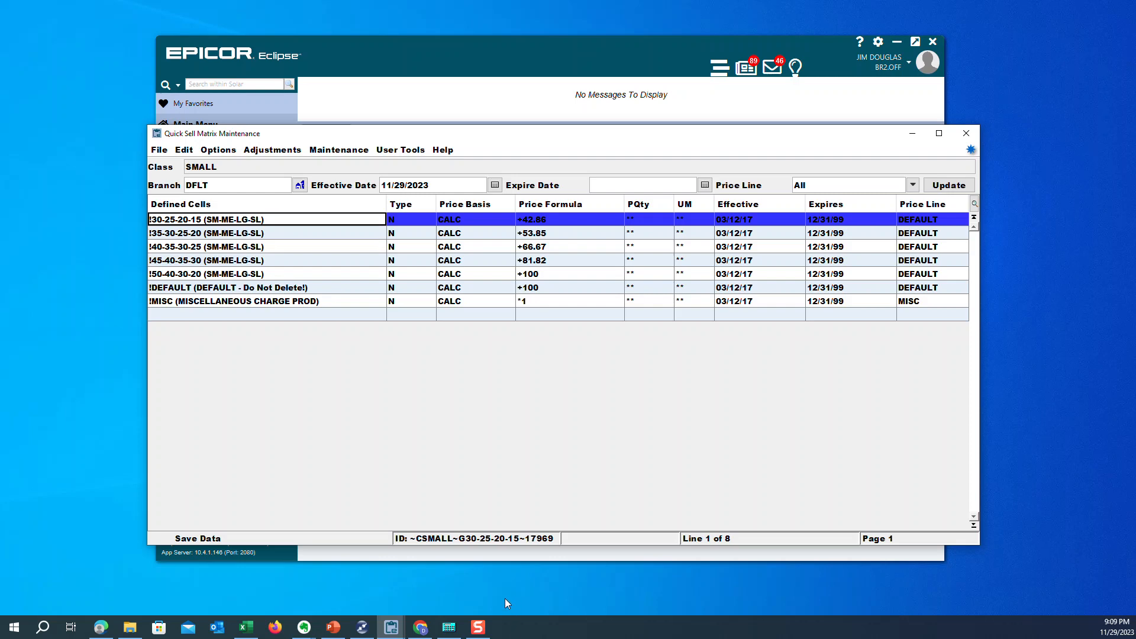
# Return to the Gross Profit Margin Calculator and calculate the markup for a .30 profit margin on a COGS amount of 1.00
pyautogui.moveTo(390, 633)
pyautogui.click(449, 627)
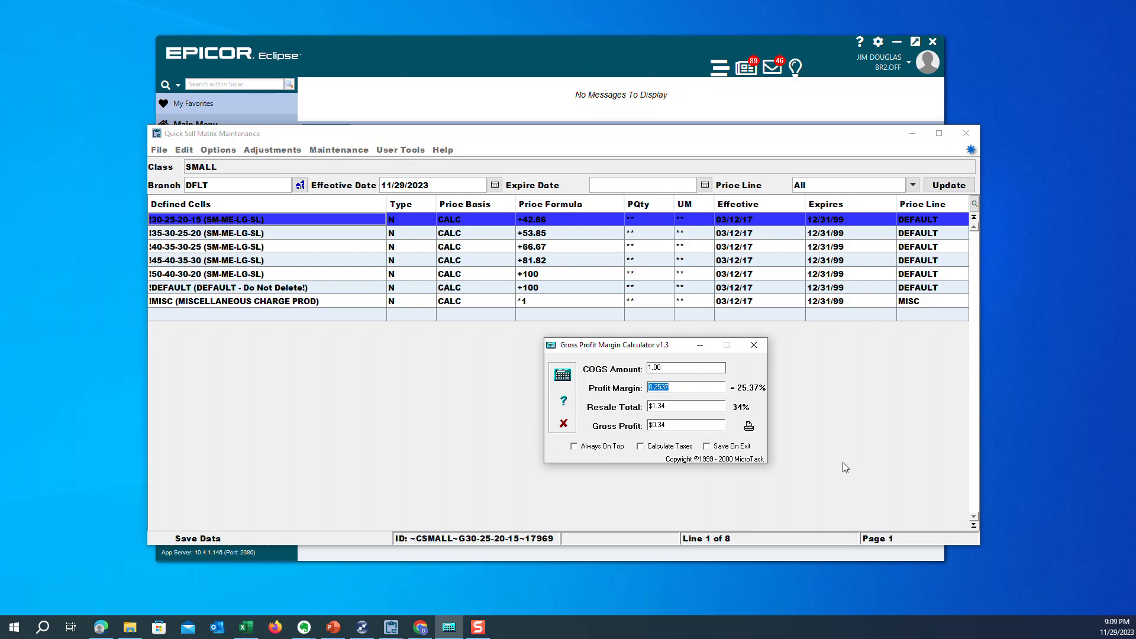
pyautogui.press('BackSpace')
pyautogui.write('30')
pyautogui.press('BackSpace')
pyautogui.press('BackSpace')
pyautogui.write('.30')
pyautogui.press('Tab')
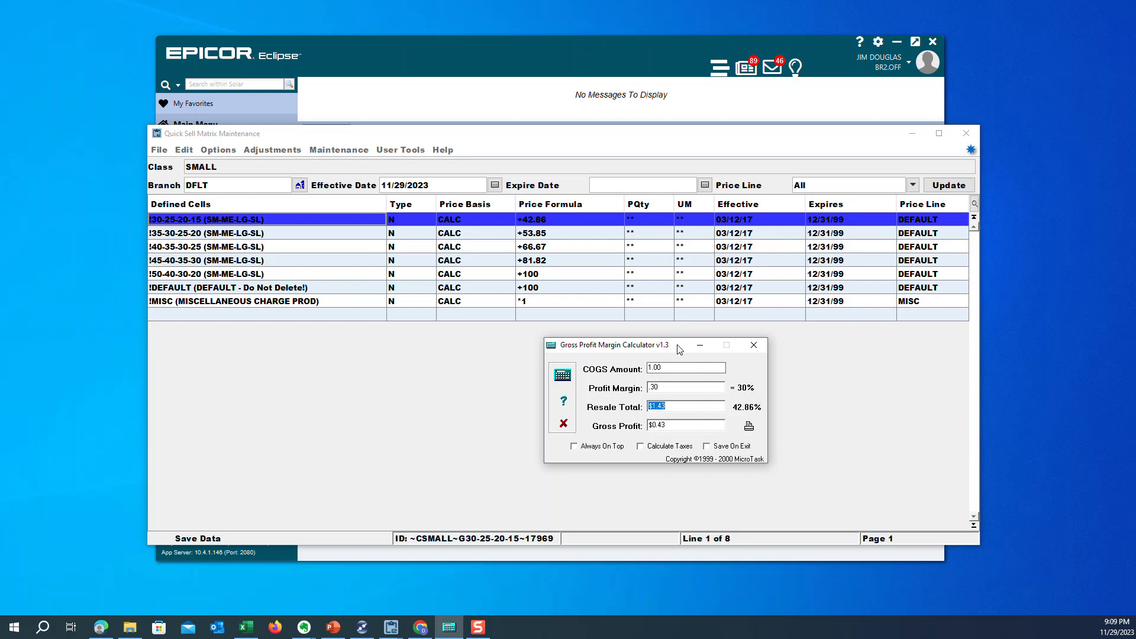
pyautogui.moveTo(661, 347); pyautogui.dragTo(506, 334)
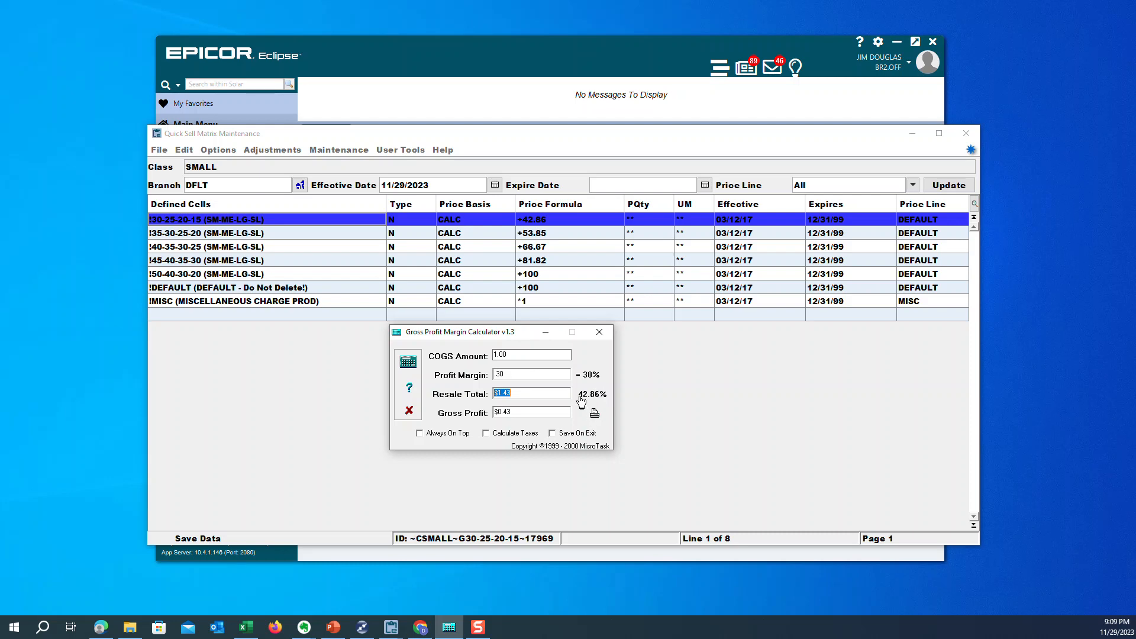
# Compare the price formulas of the 30-25-20-15, 35-30-25-20 and 50-40-30-20 sell groups in the quick sell matrix
pyautogui.click(540, 225)
pyautogui.click(540, 223)
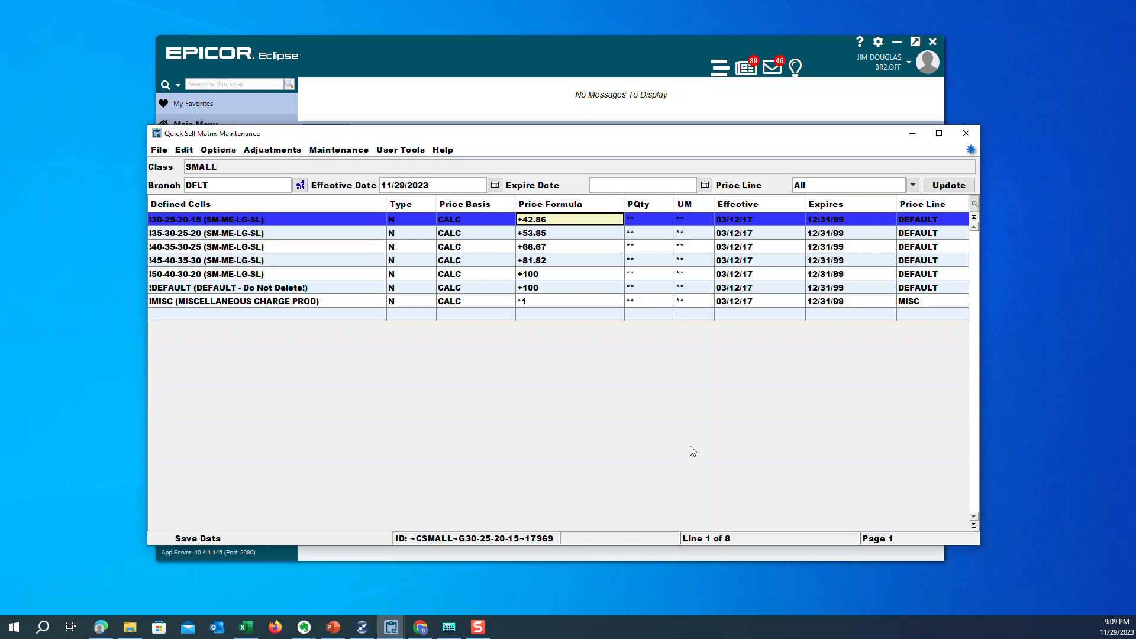
pyautogui.click(541, 237)
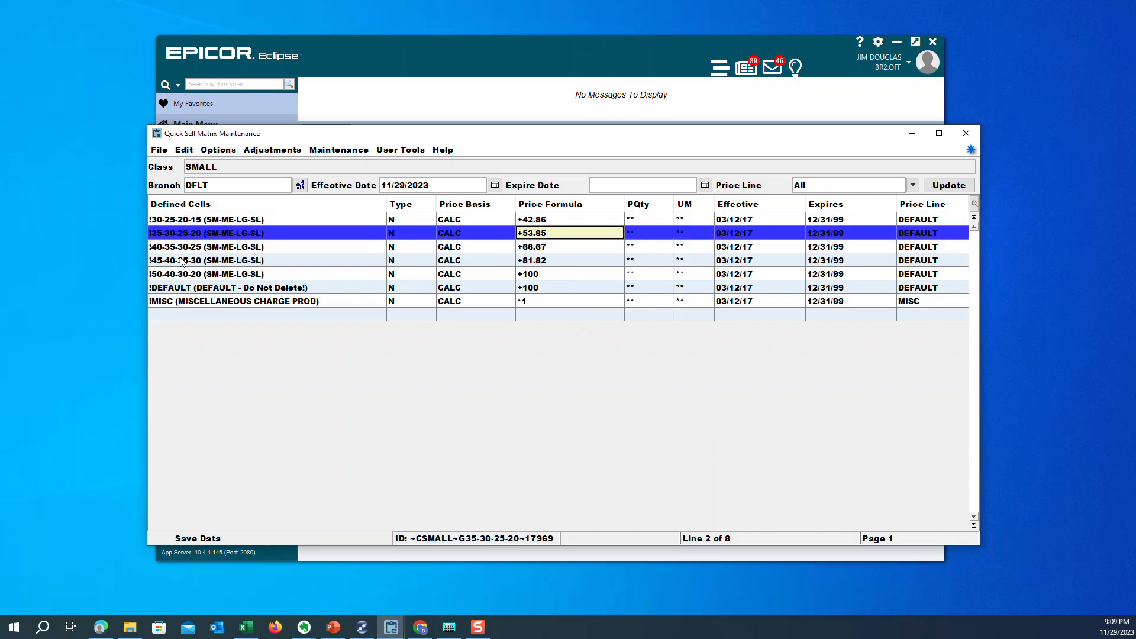
pyautogui.click(538, 237)
pyautogui.click(207, 276)
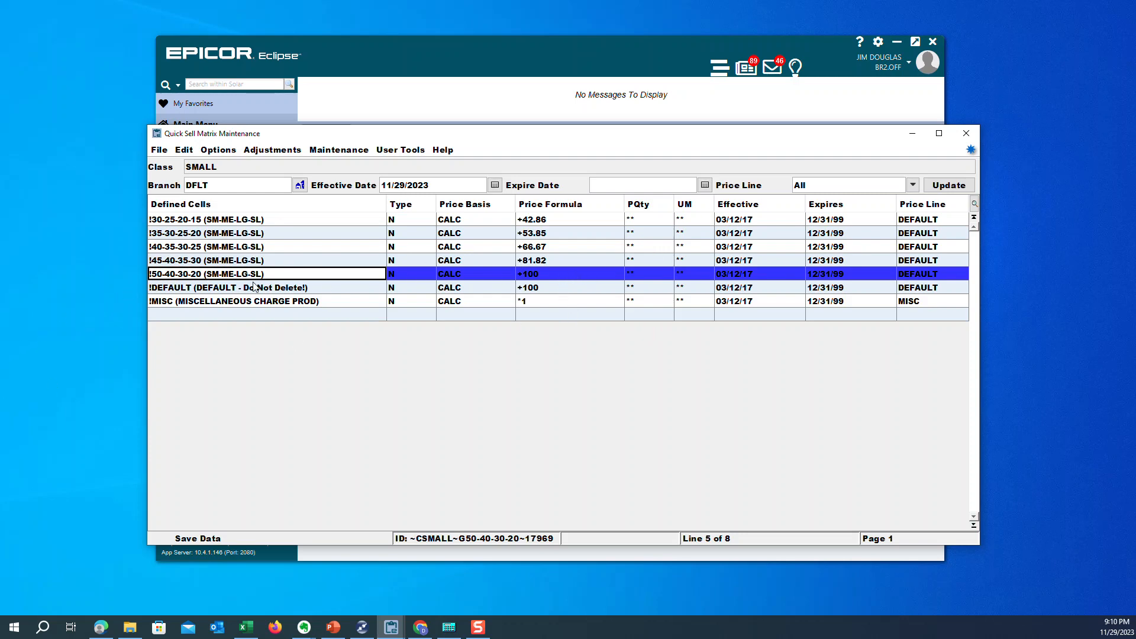
pyautogui.click(570, 274)
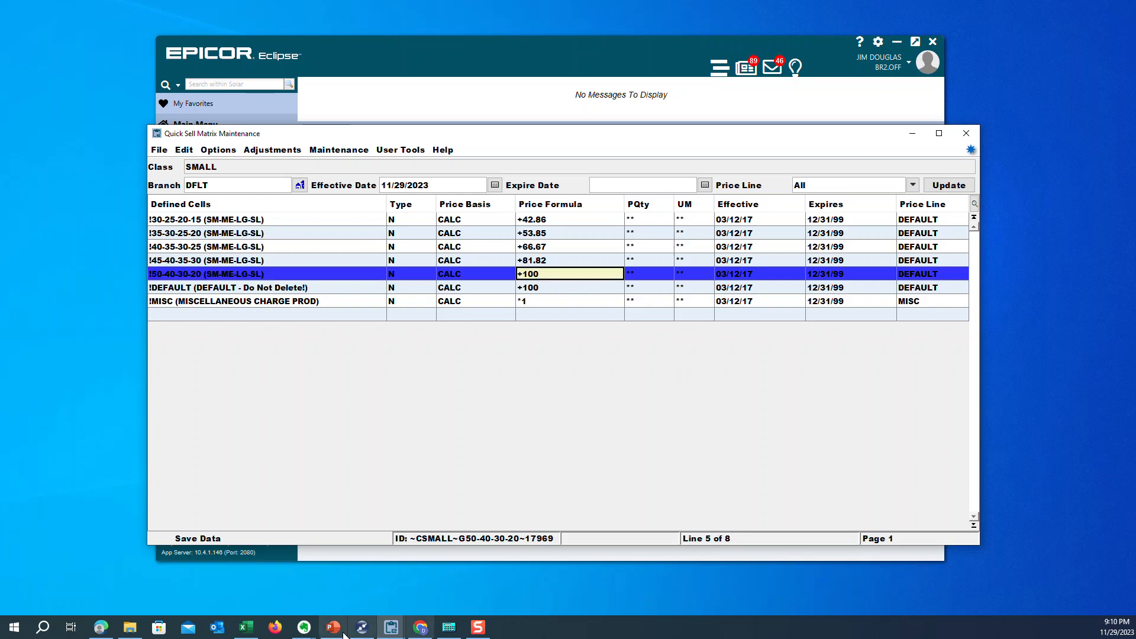
# Close the Gross Profit Margin Calculator and switch to the PowerPoint presentation on the sell price matrix
pyautogui.click(448, 628)
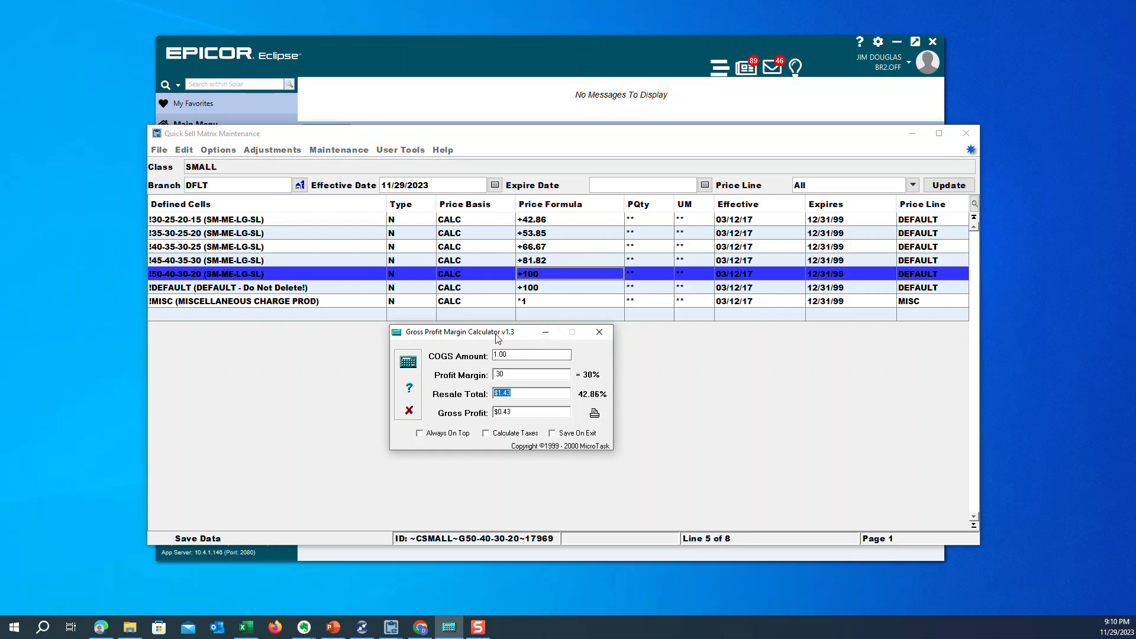
pyautogui.click(600, 332)
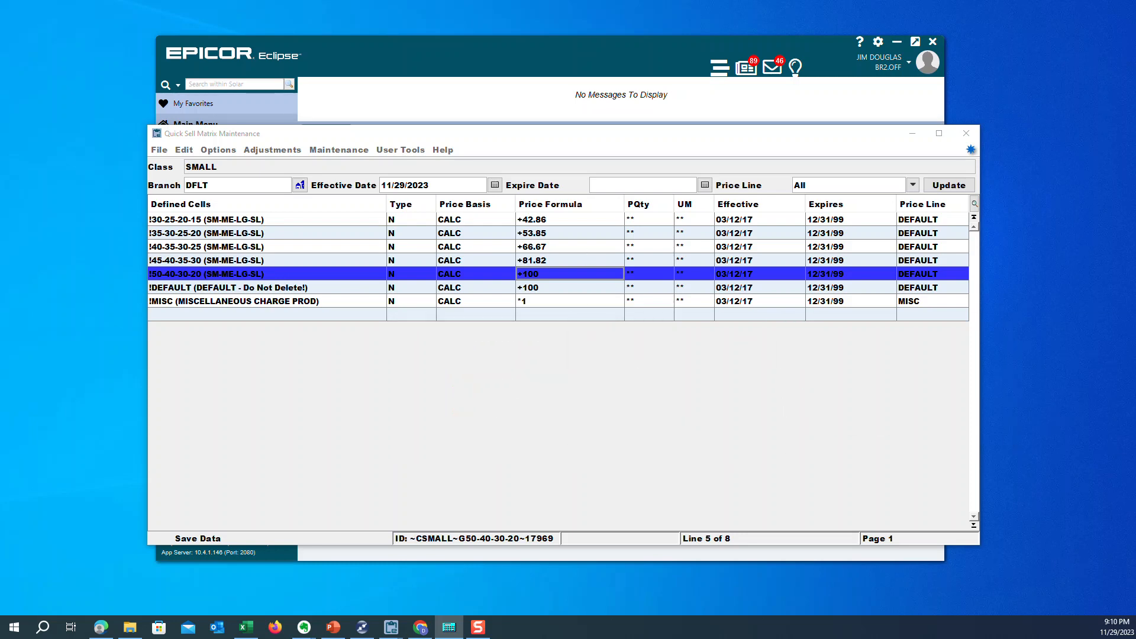
pyautogui.click(333, 629)
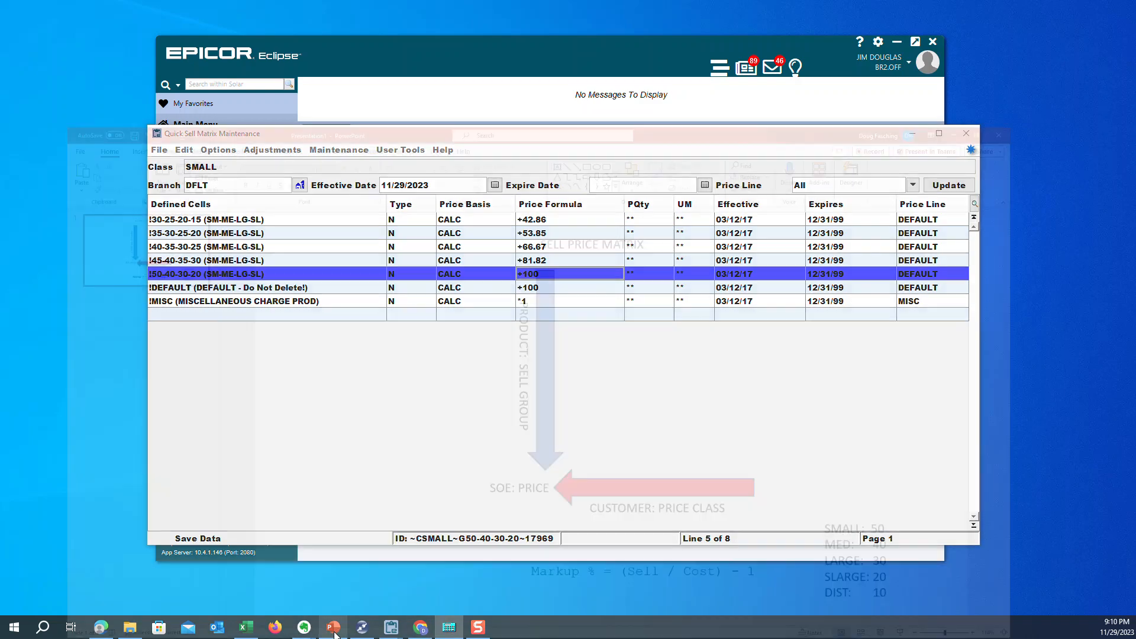
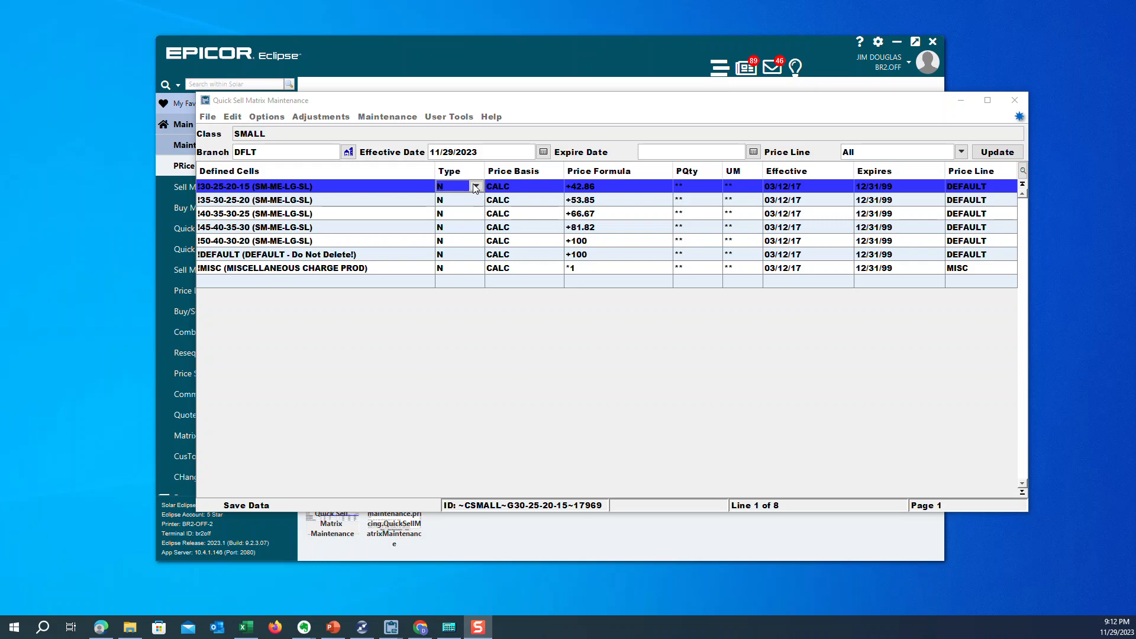
# Examine the price basis, price formula, pricing quantity and unit of measure of the 30-25-20-15 sell group
pyautogui.click(545, 187)
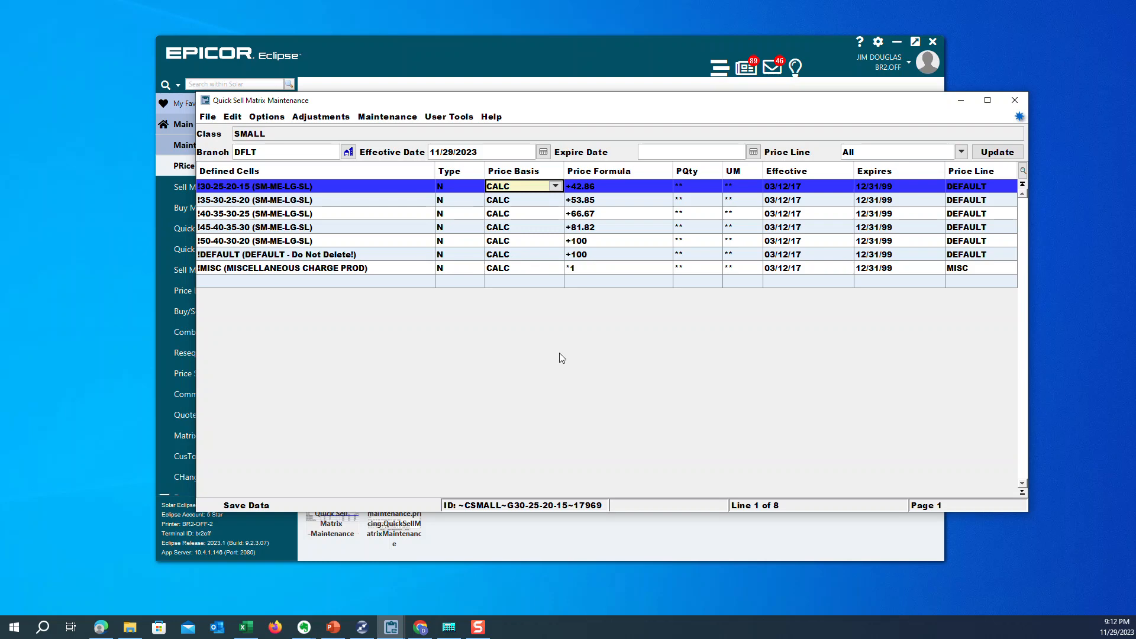
pyautogui.click(629, 188)
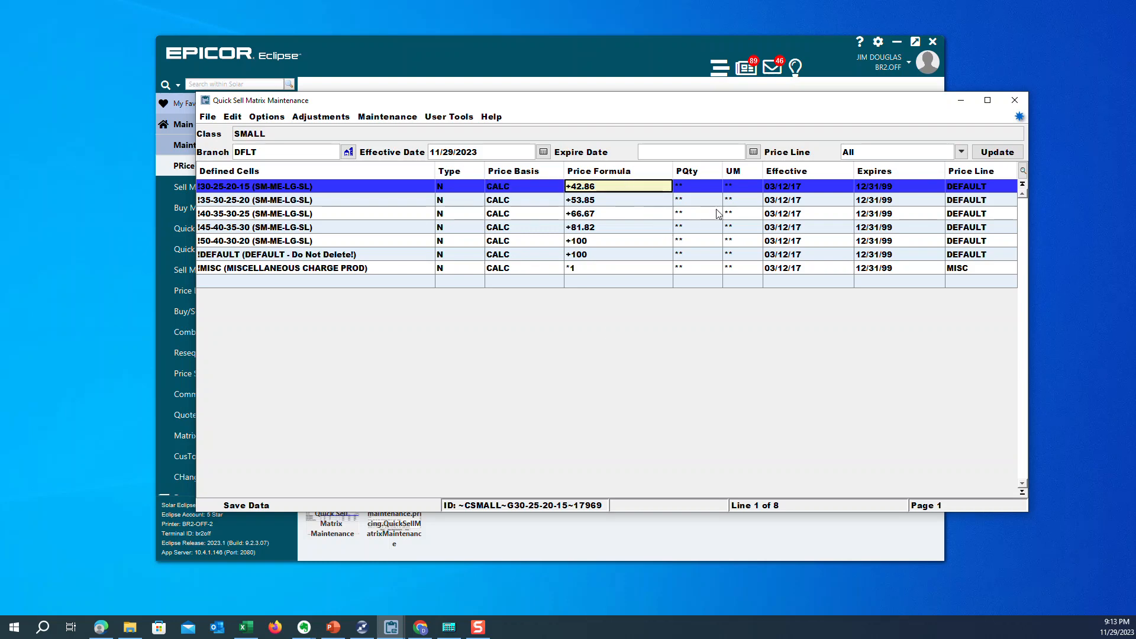
pyautogui.click(706, 188)
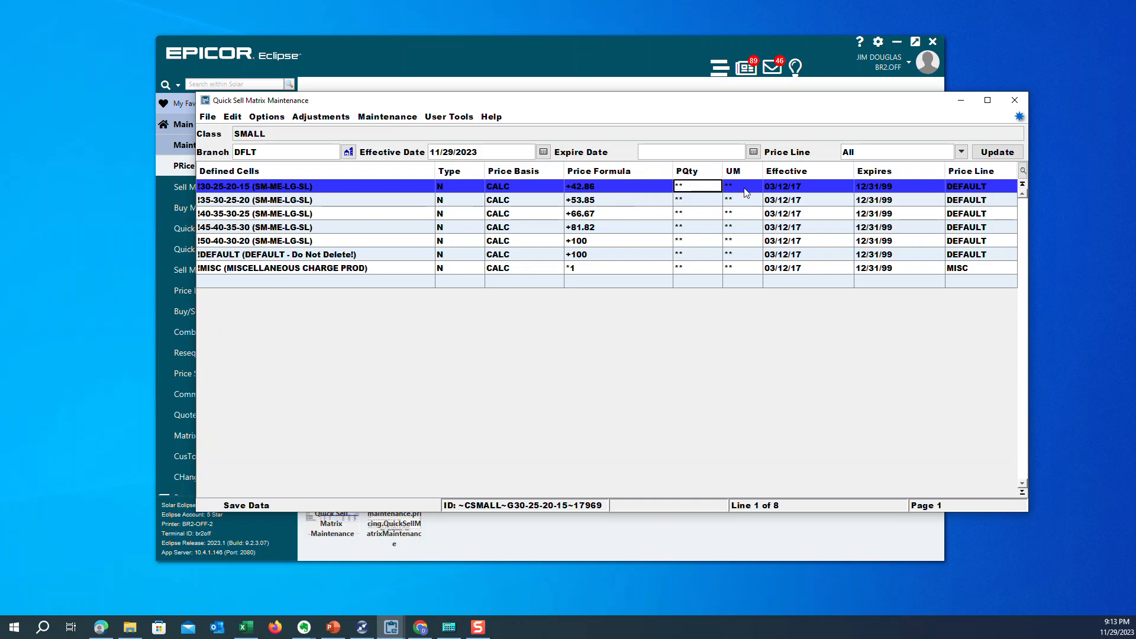
pyautogui.click(747, 191)
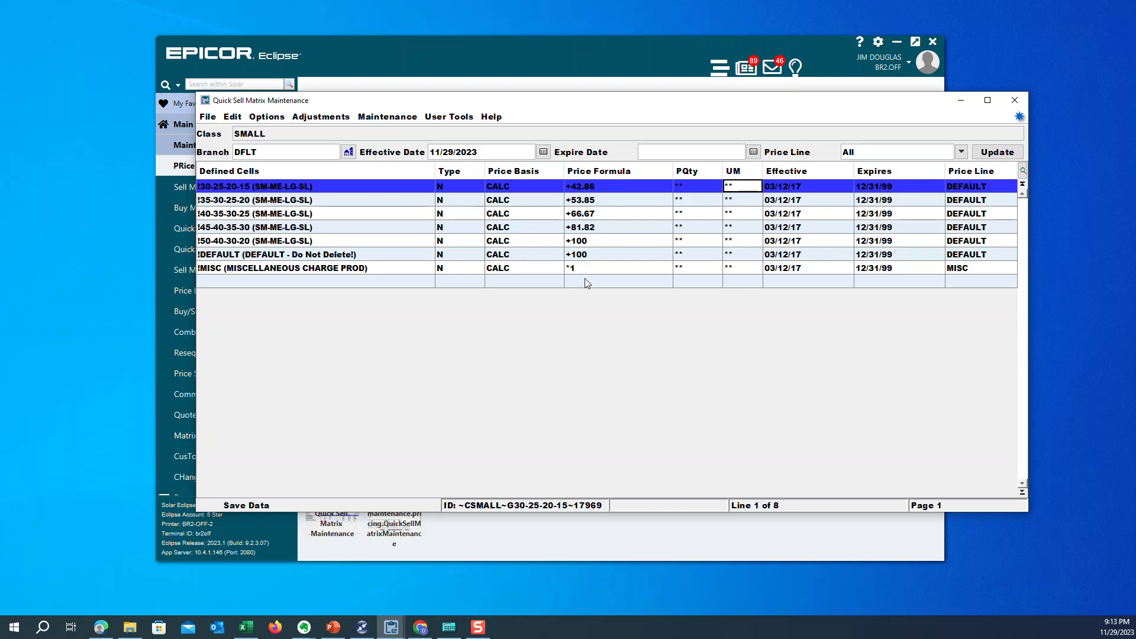
# Examine the effective date, expiration date and price line of the sell group cells in the SMALL class matrix
pyautogui.click(814, 191)
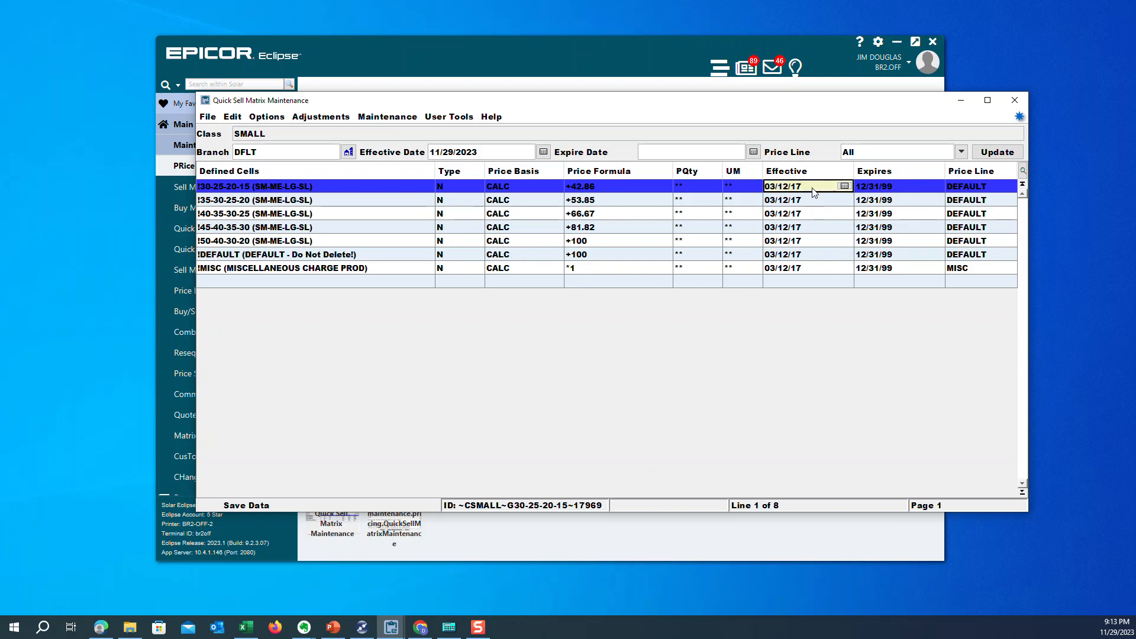
pyautogui.click(904, 191)
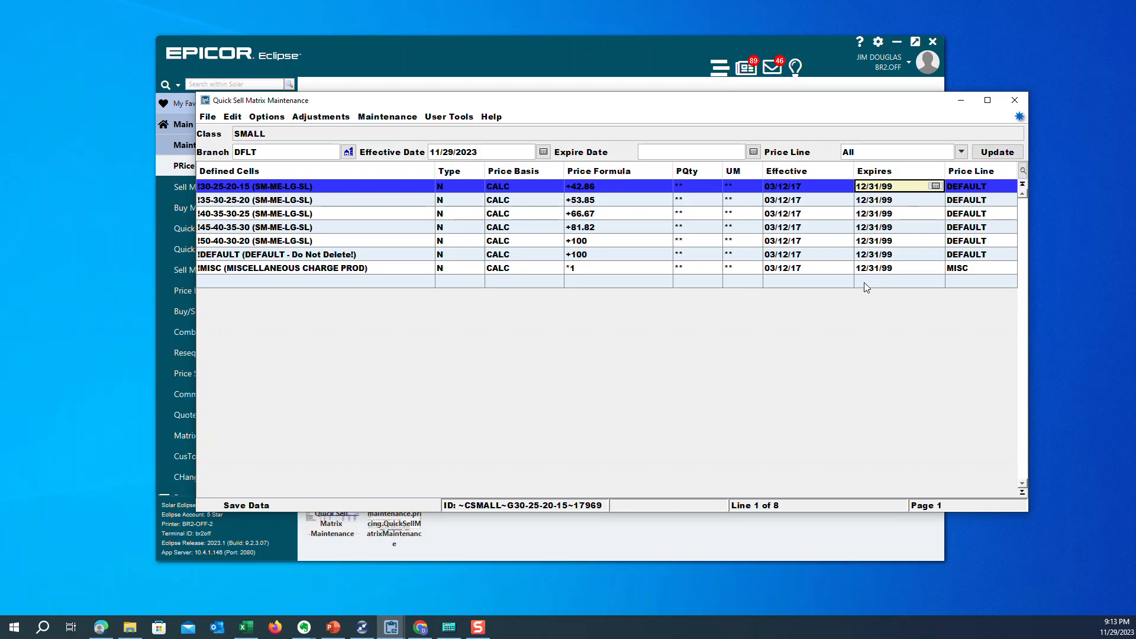
pyautogui.click(810, 186)
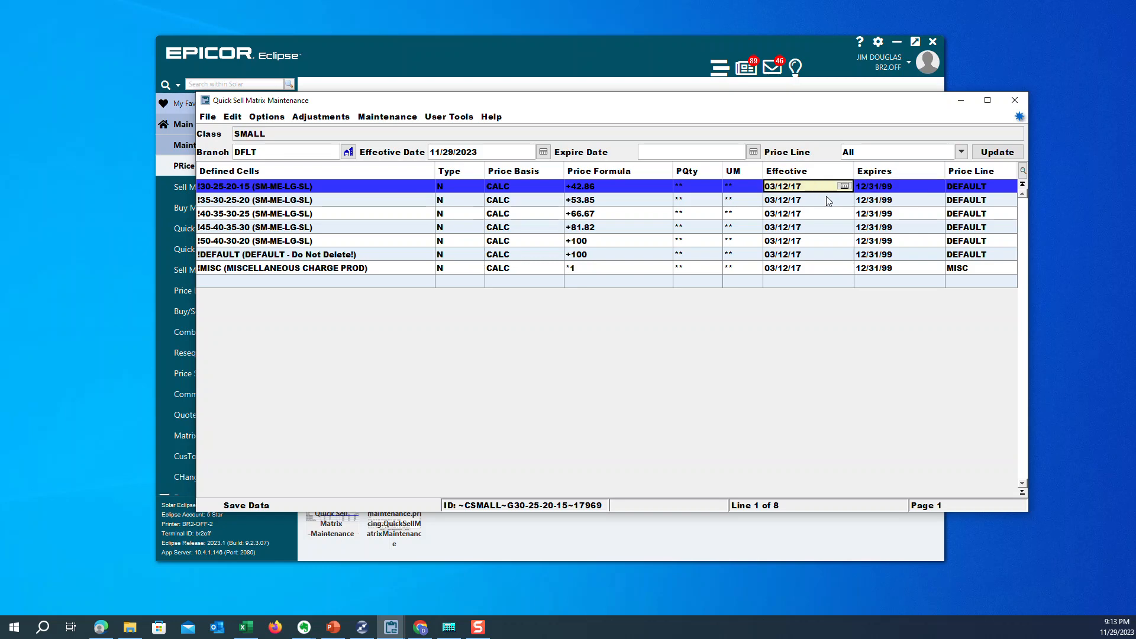
pyautogui.click(910, 187)
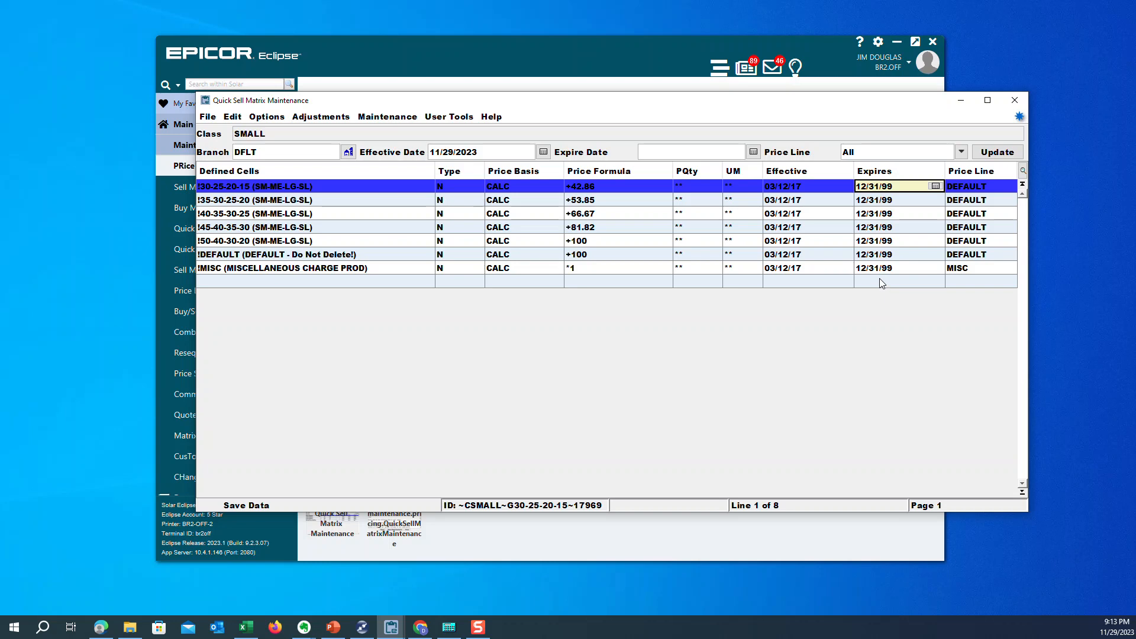
pyautogui.click(829, 213)
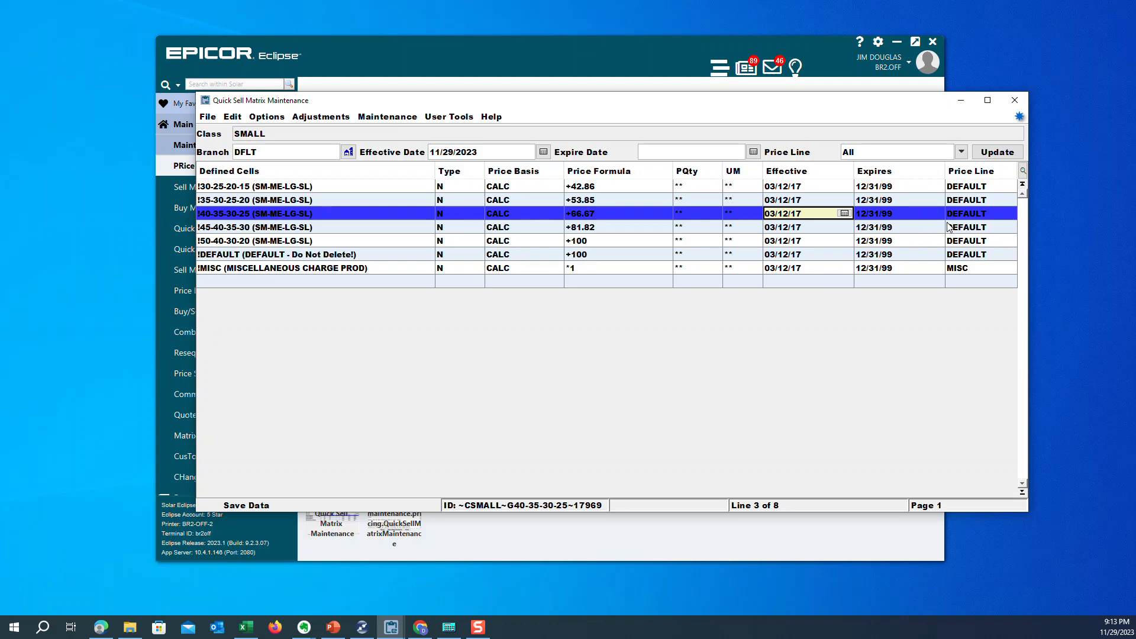
pyautogui.click(974, 186)
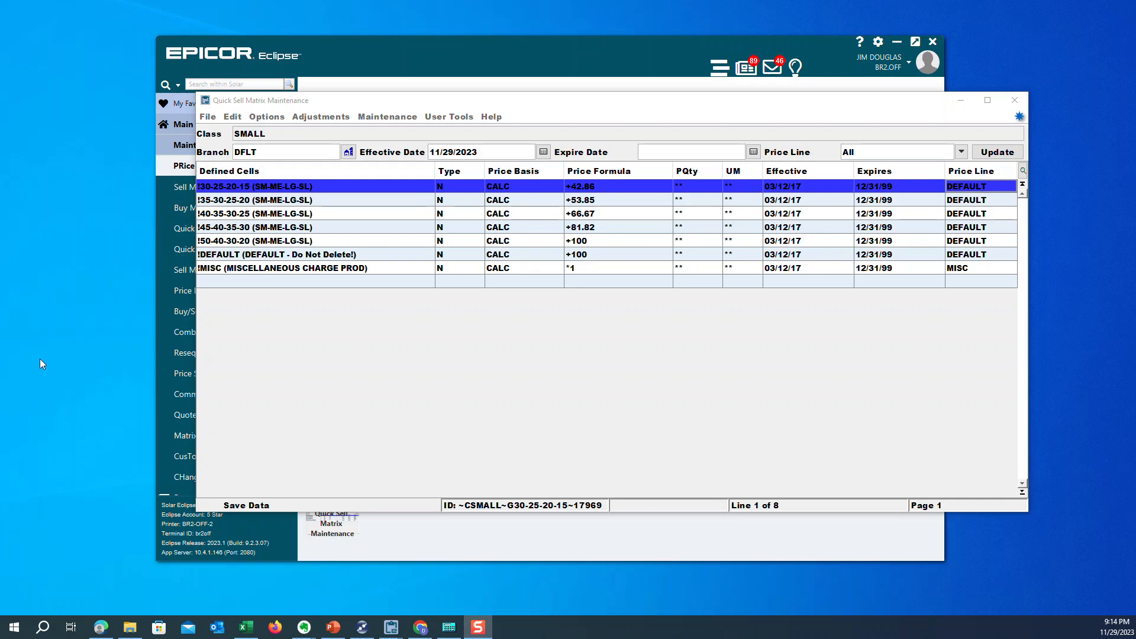
# Load the quick sell matrix by sell group 50-40-30-20 for branch DFLT instead of by price class
pyautogui.click(322, 131)
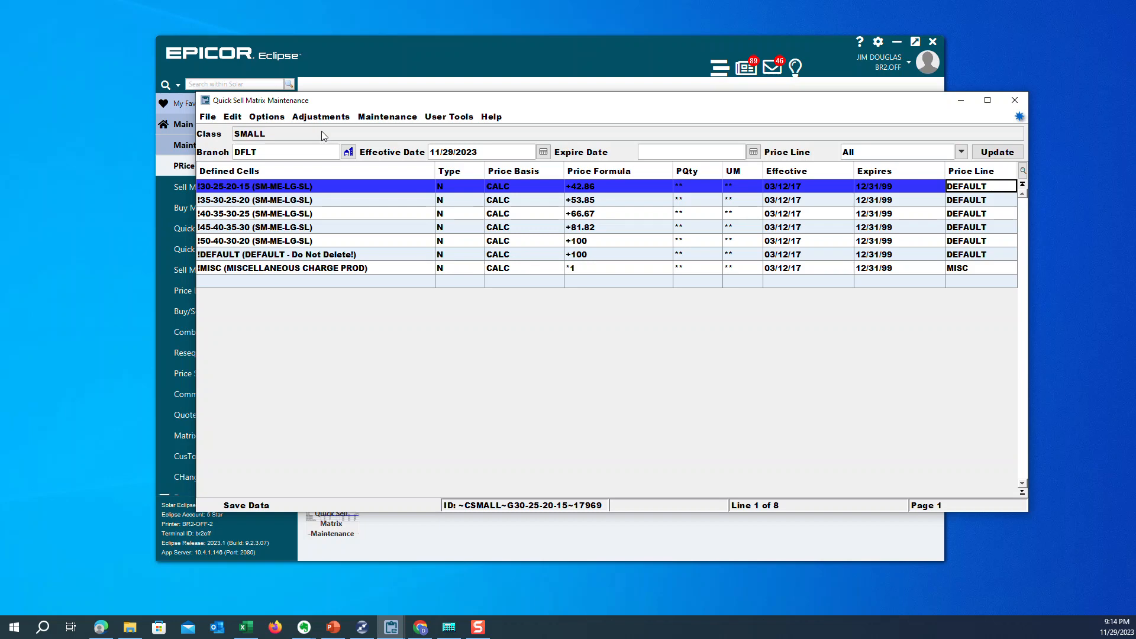
pyautogui.press('Escape')
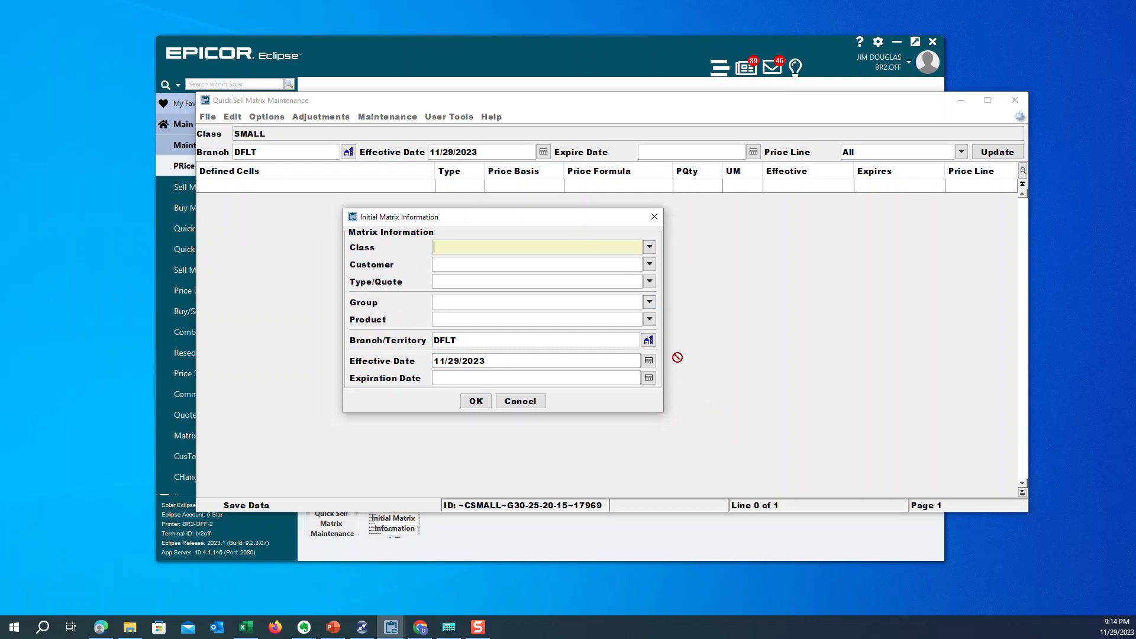
pyautogui.click(650, 303)
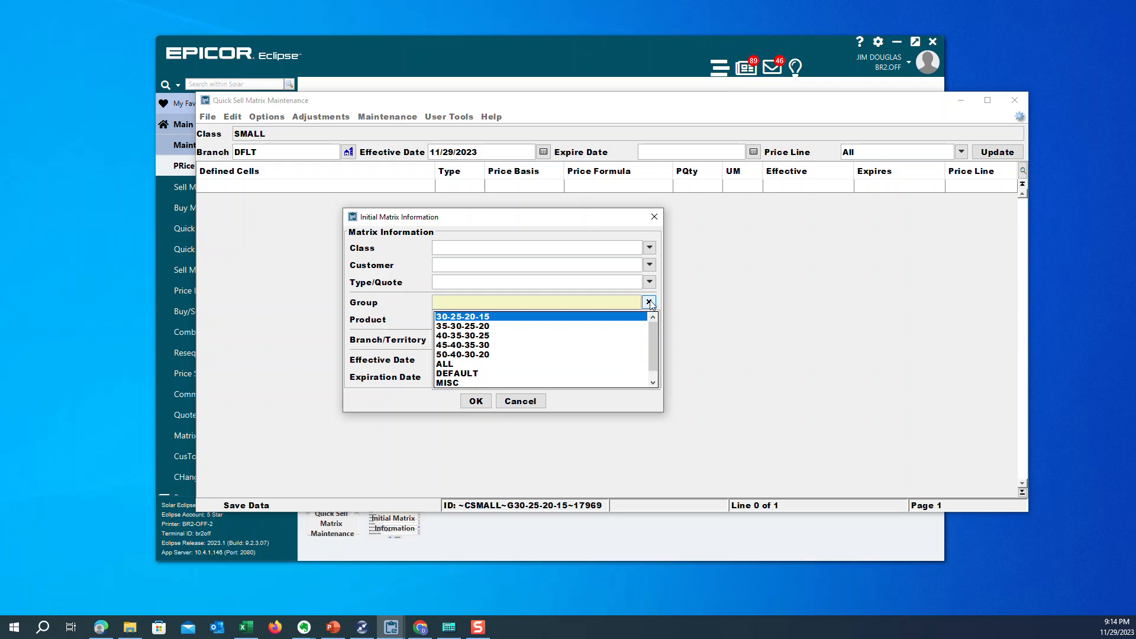
pyautogui.click(562, 359)
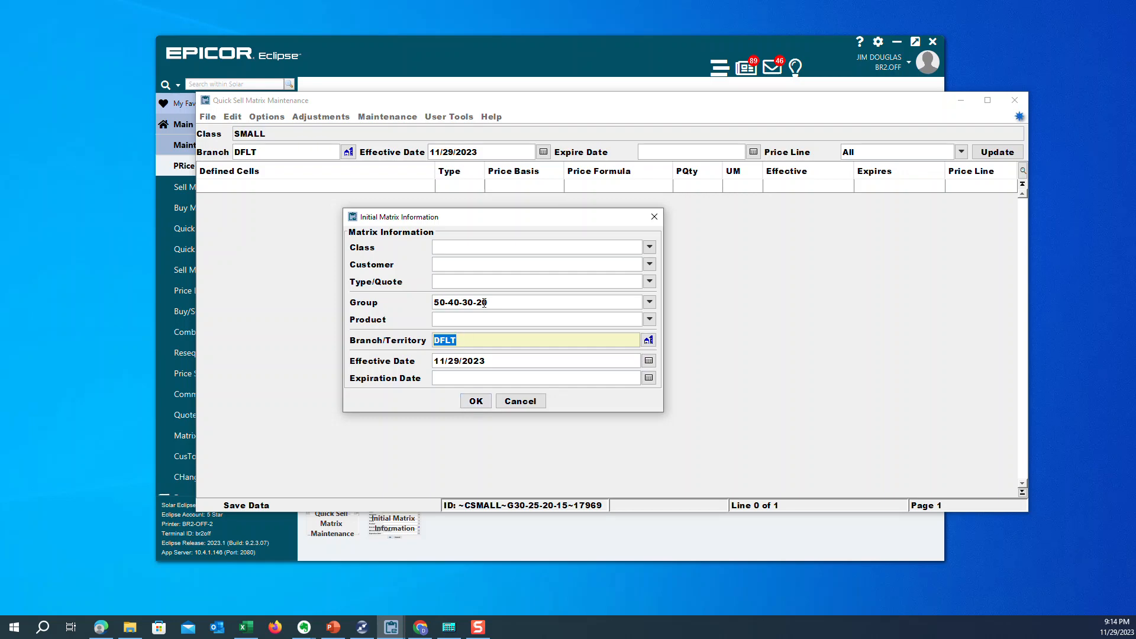
pyautogui.click(476, 401)
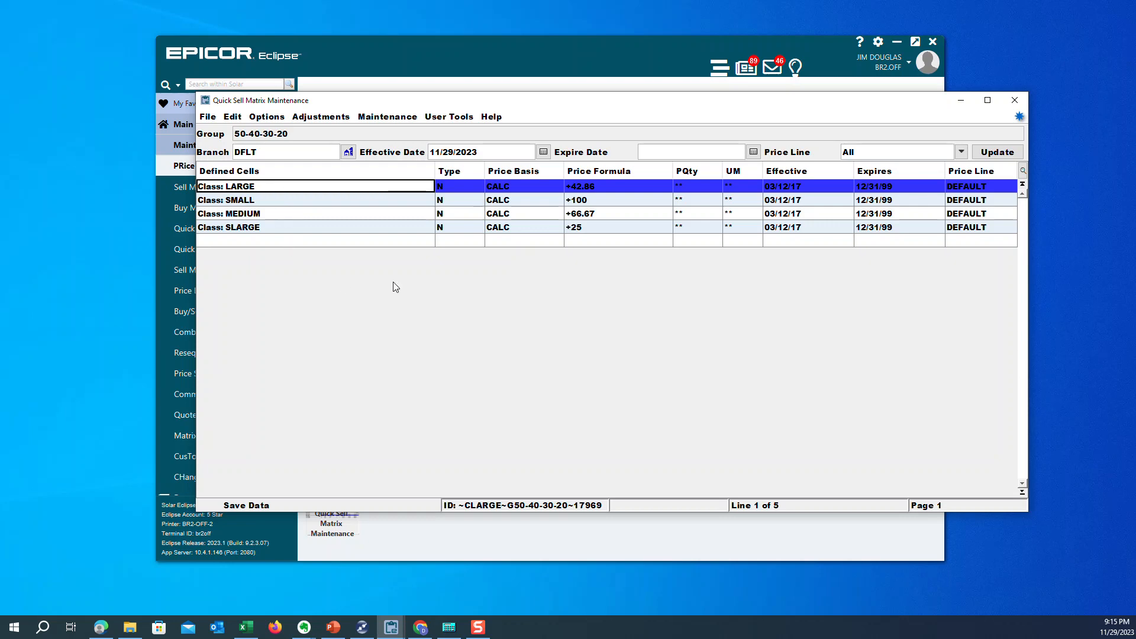
# Compare the price formulas of the LARGE, SMALL, MEDIUM and SLARGE classes for the 50-40-30-20 group and close the matrix
pyautogui.click(620, 188)
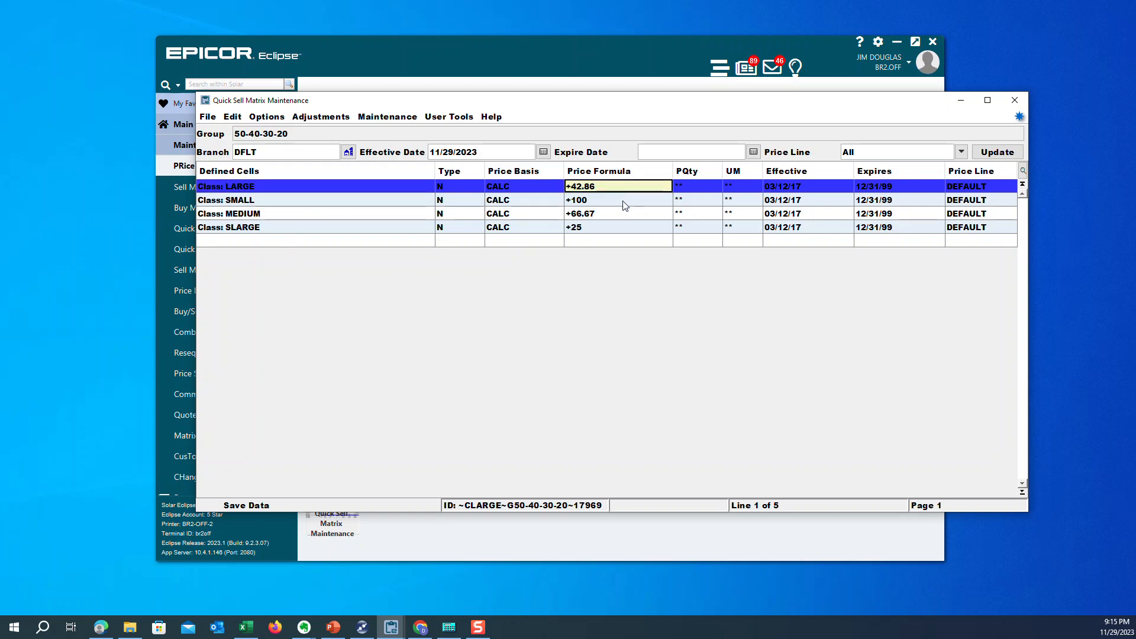
pyautogui.click(624, 204)
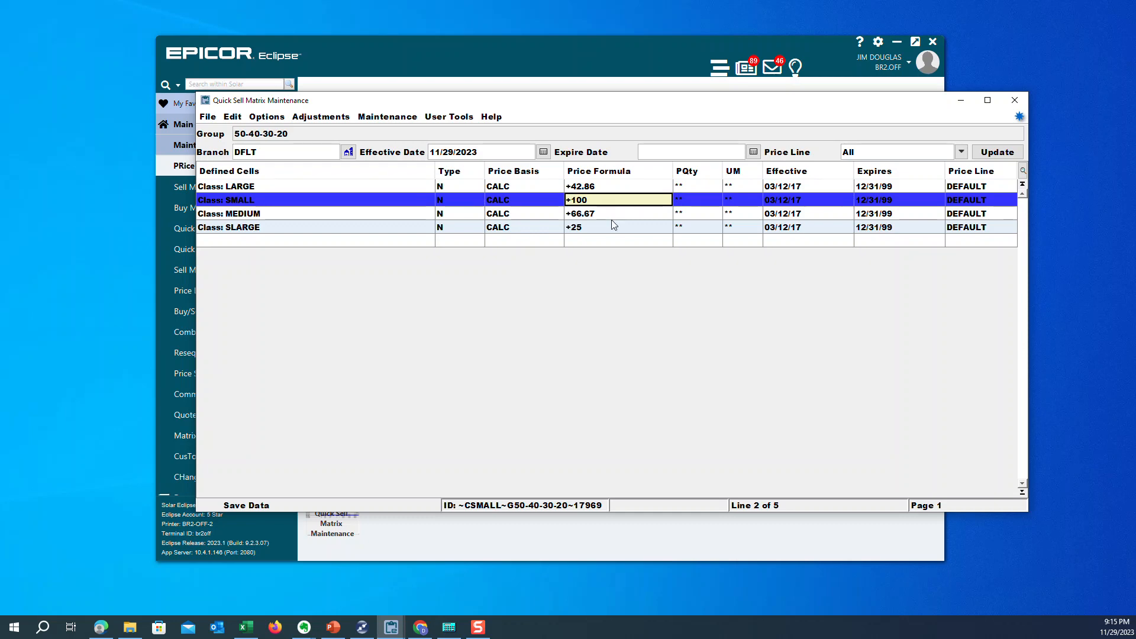
pyautogui.click(610, 215)
pyautogui.click(610, 190)
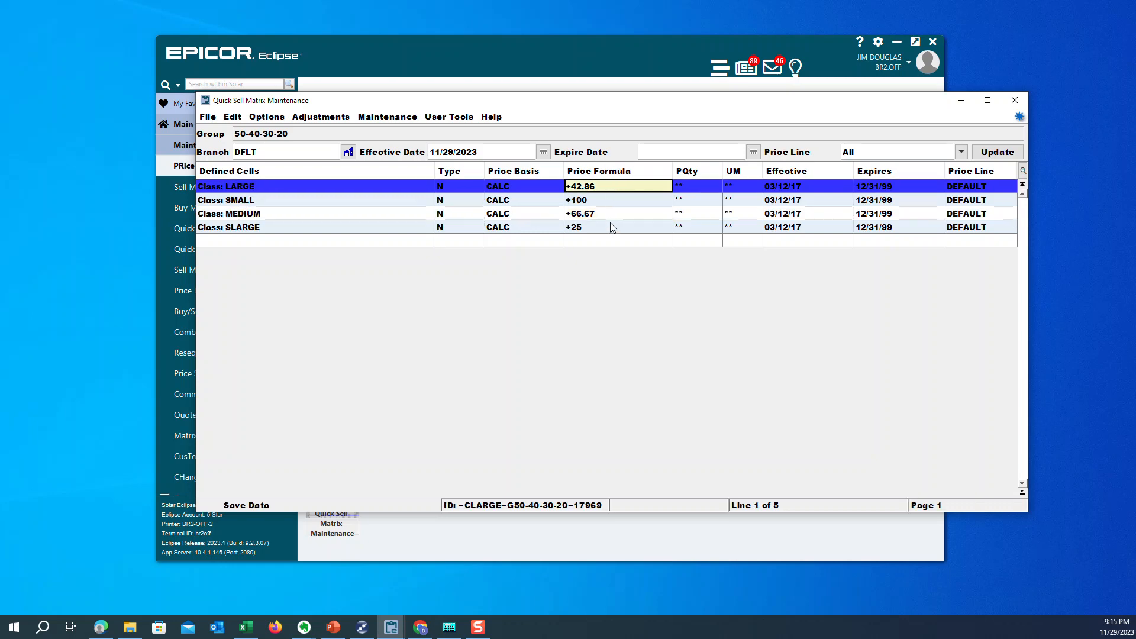
pyautogui.click(612, 227)
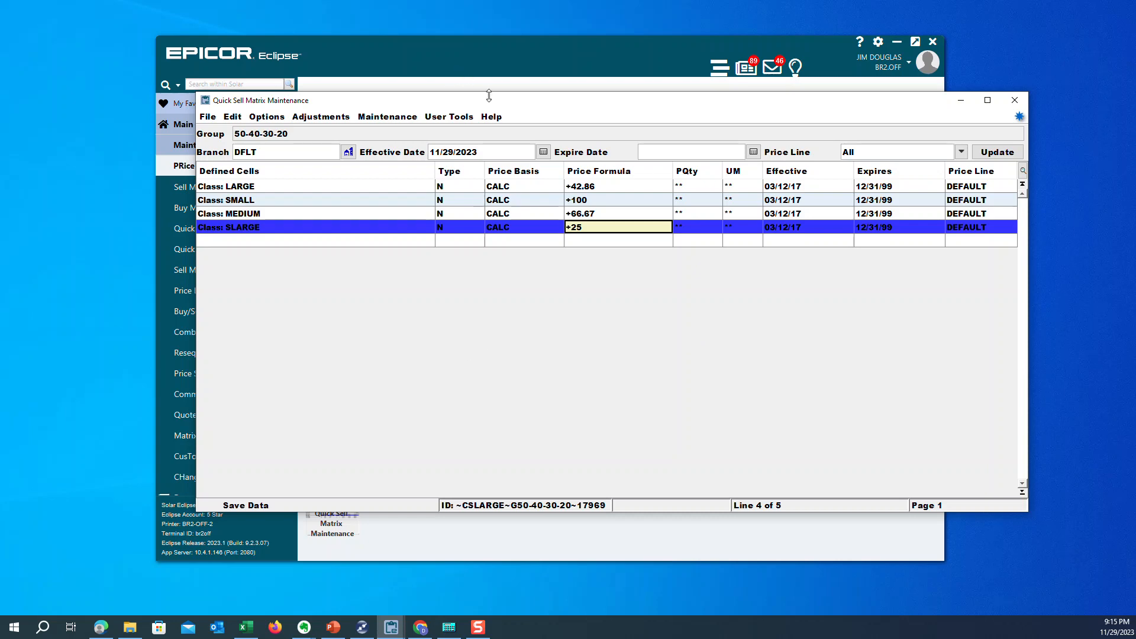
pyautogui.click(626, 188)
pyautogui.click(525, 186)
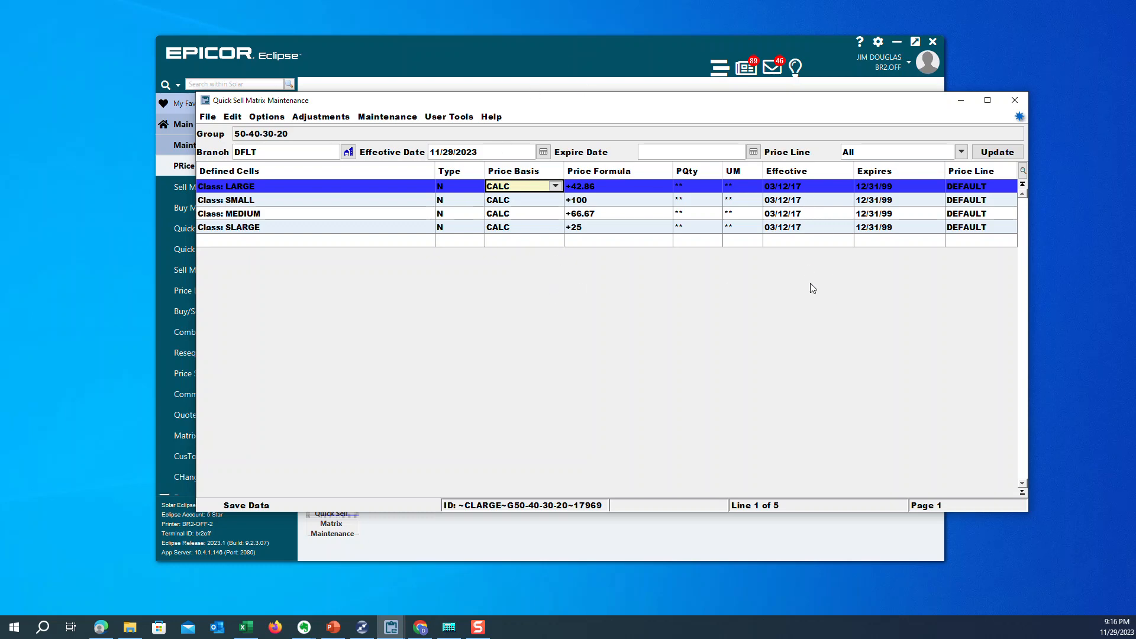
pyautogui.click(1016, 102)
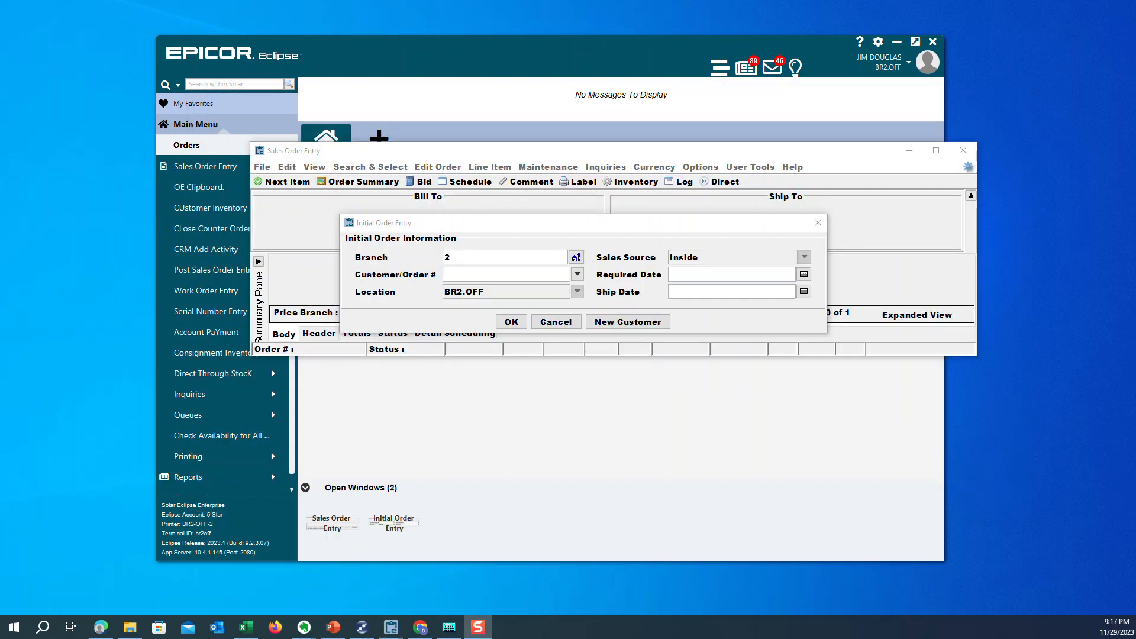
# Start a new sales order at branch 2 for customer ZCUST-COD, keeping the default required and ship dates
pyautogui.click(496, 276)
pyautogui.write('ZCUST')
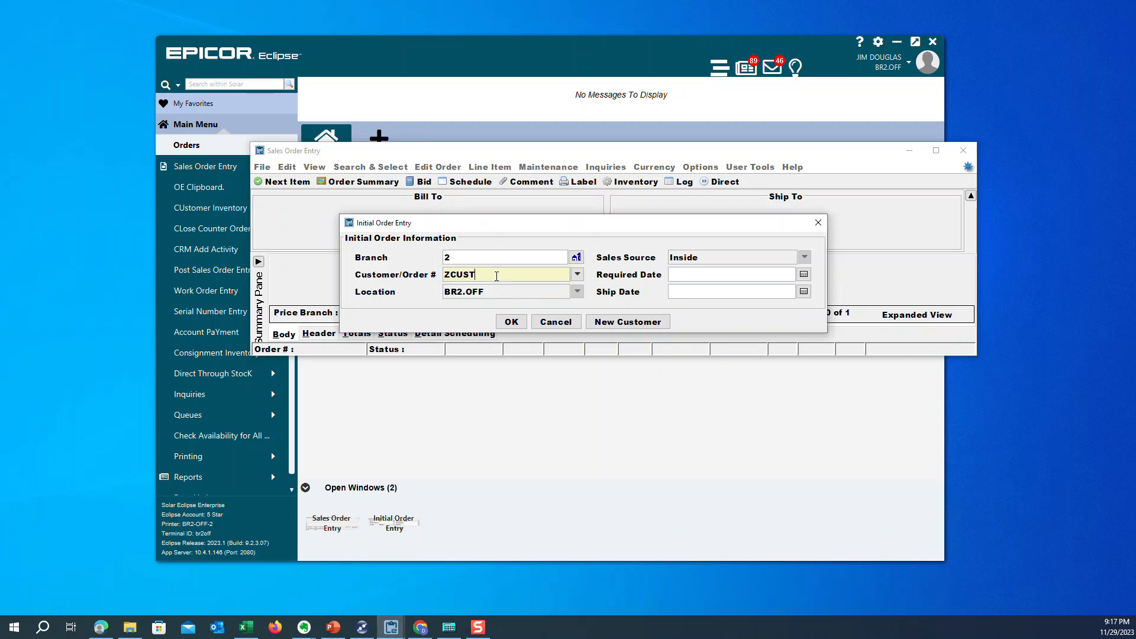
pyautogui.press('Return')
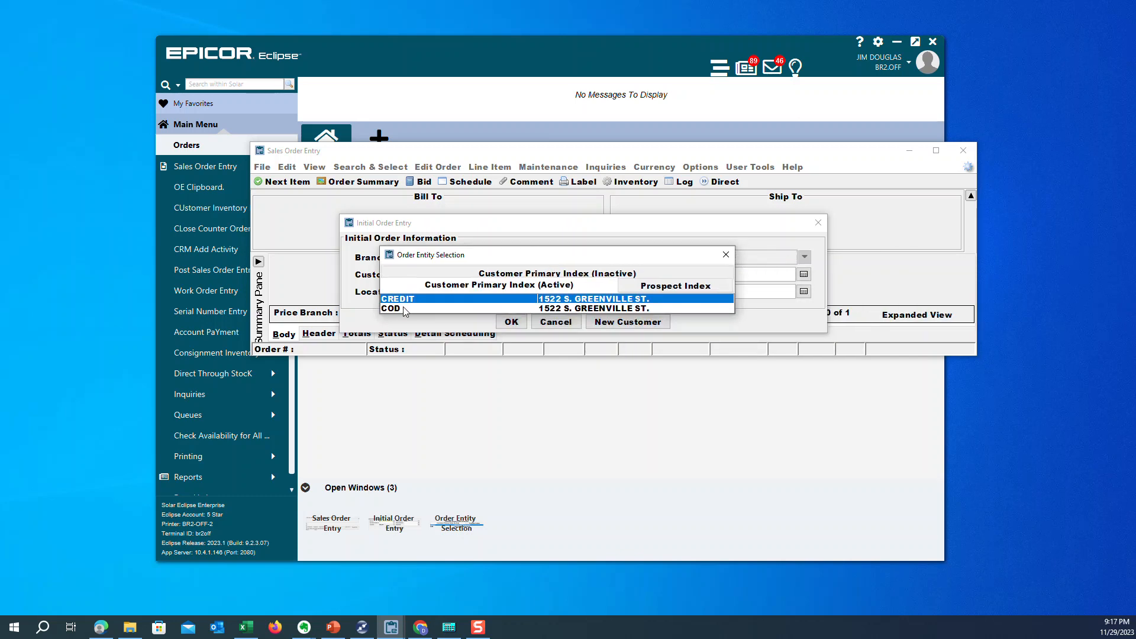
pyautogui.press('Return')
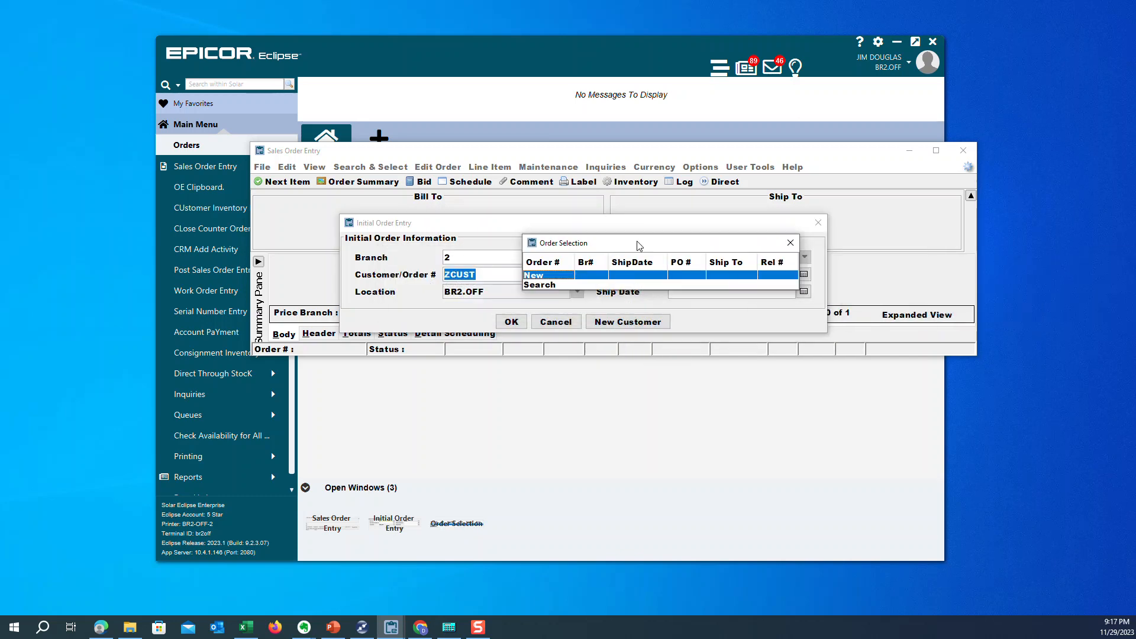
pyautogui.doubleClick(473, 272)
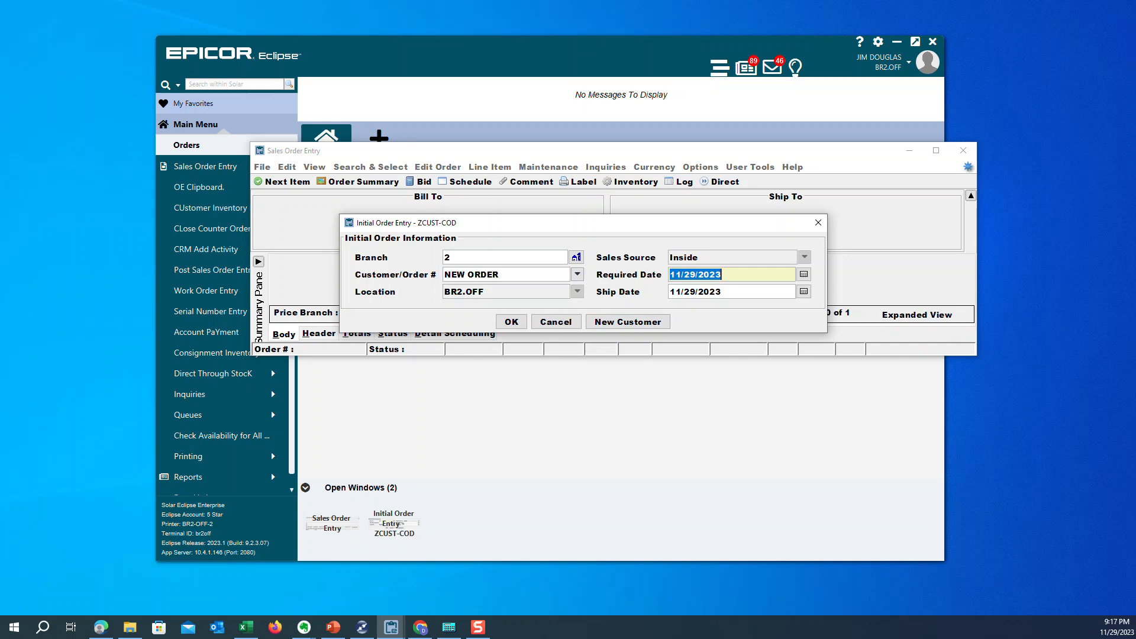
pyautogui.press('Return')
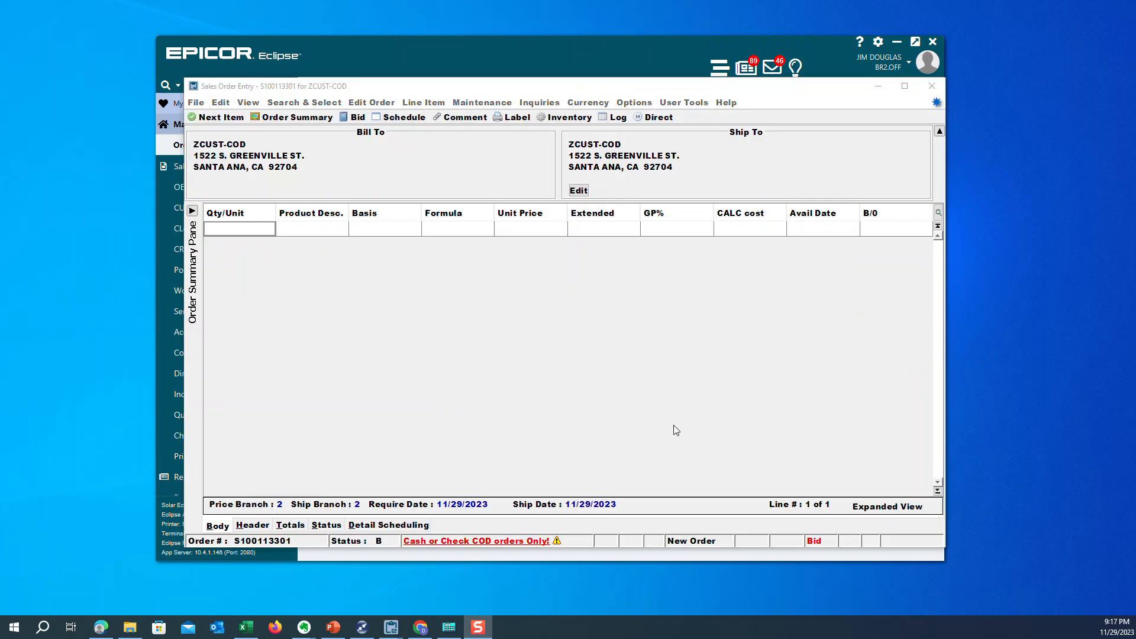
pyautogui.click(240, 231)
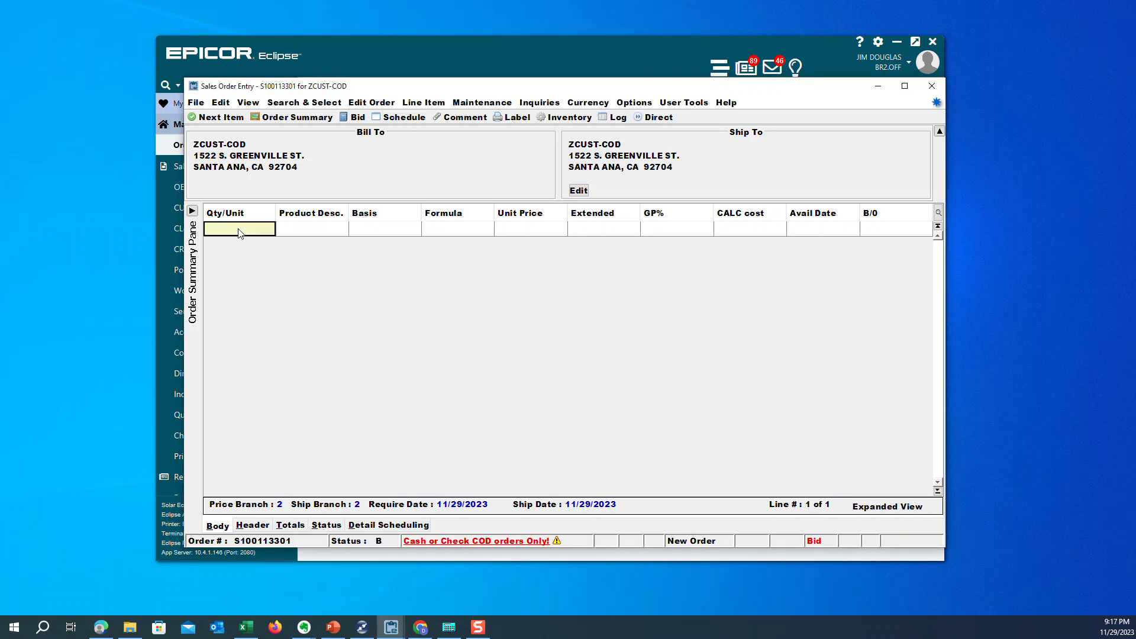
pyautogui.write('zPROD')
pyautogui.press('Return')
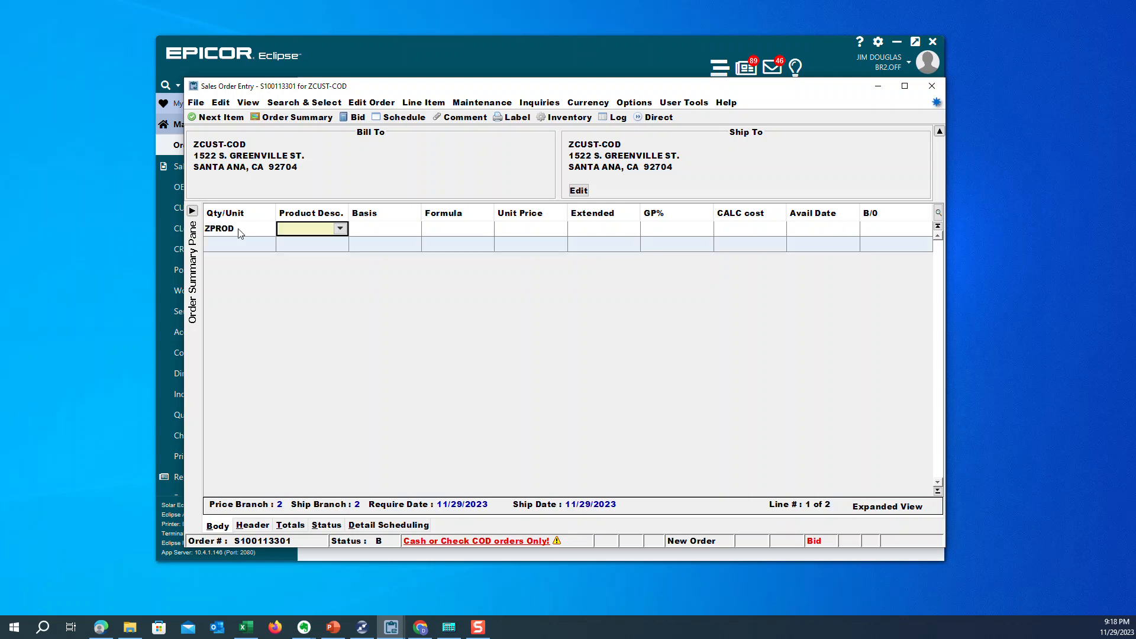
pyautogui.click(240, 233)
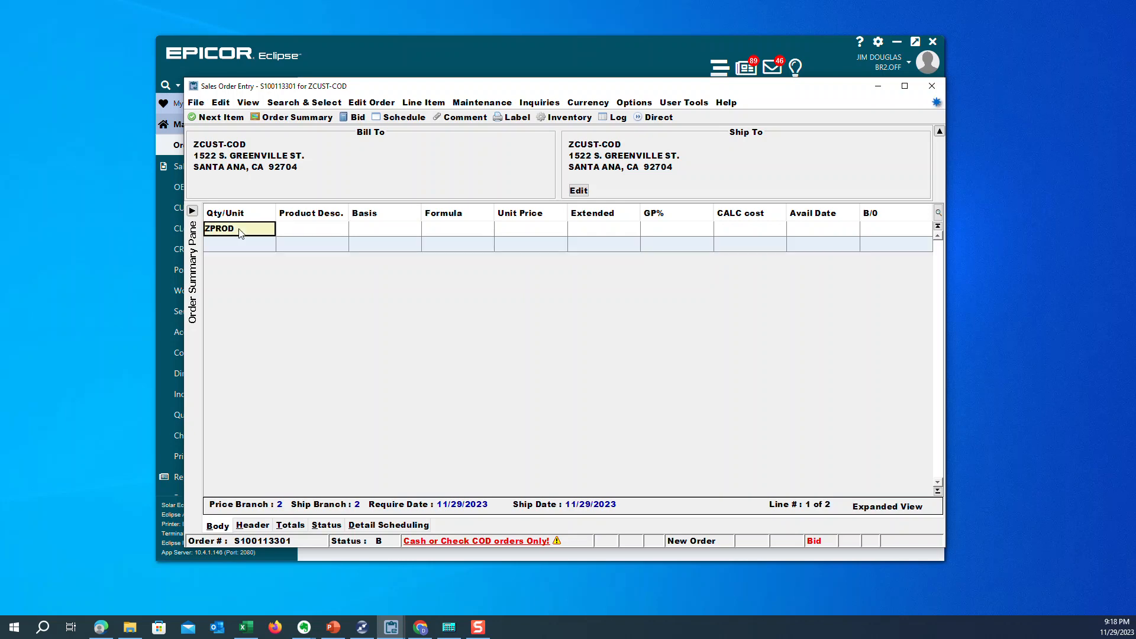
pyautogui.press('BackSpace')
pyautogui.press('BackSpace')
pyautogui.press('BackSpace')
pyautogui.press('BackSpace')
pyautogui.press('BackSpace')
# Add a line for quantity 1 of ZPROD-2-S STOCK TEST PRODUCT to the sales order
pyautogui.write('1')
pyautogui.press('Return')
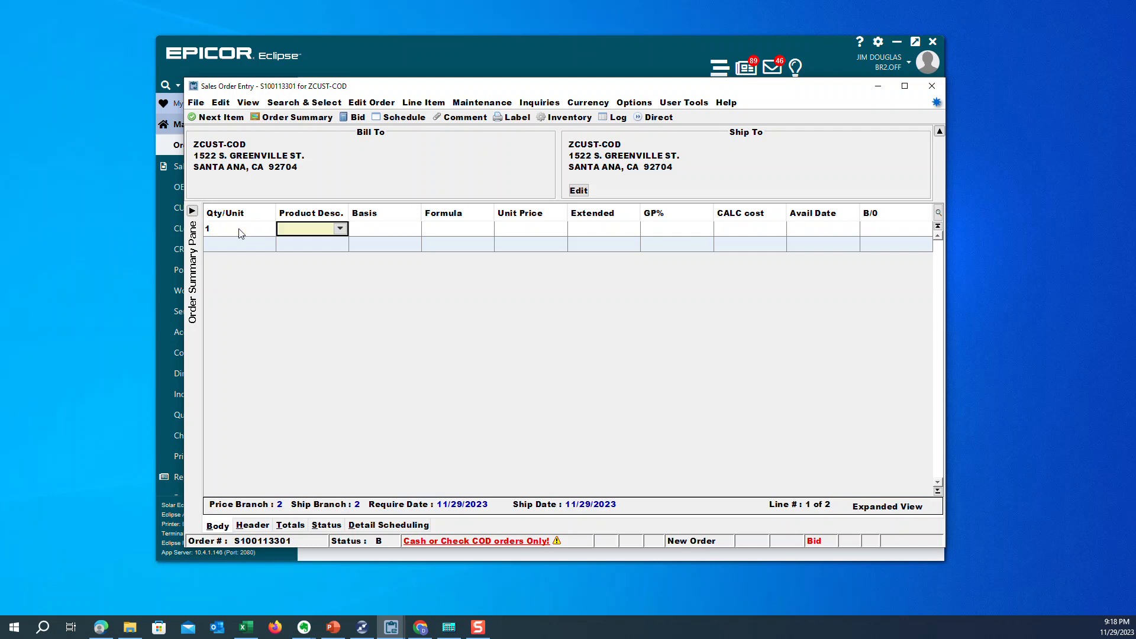
pyautogui.write('ZPROD')
pyautogui.press('Return')
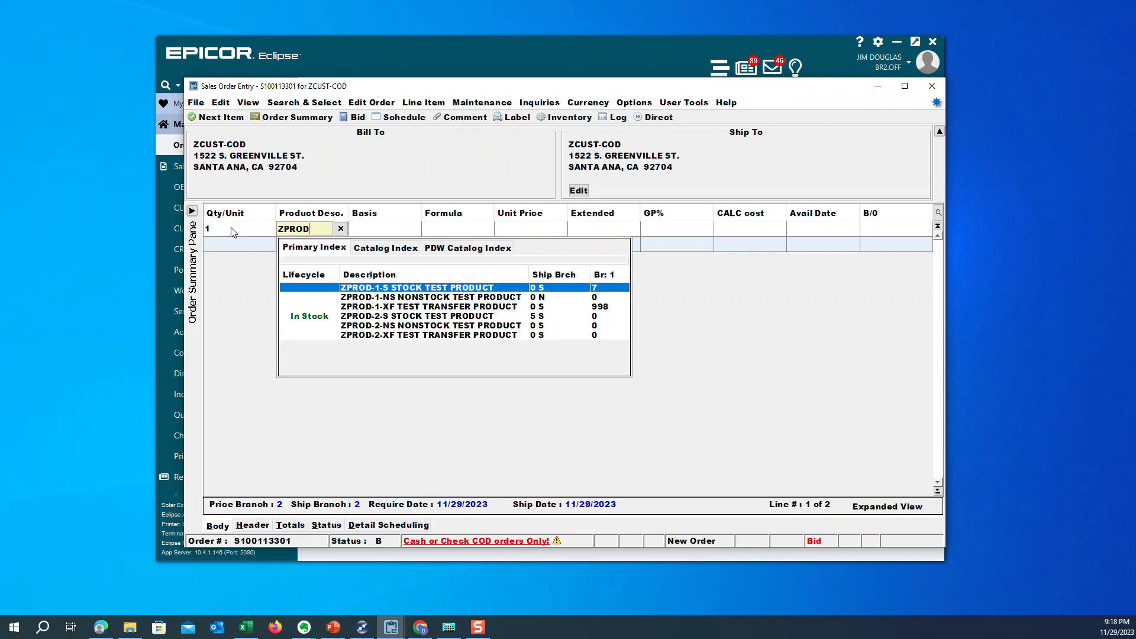
pyautogui.click(529, 336)
pyautogui.click(490, 319)
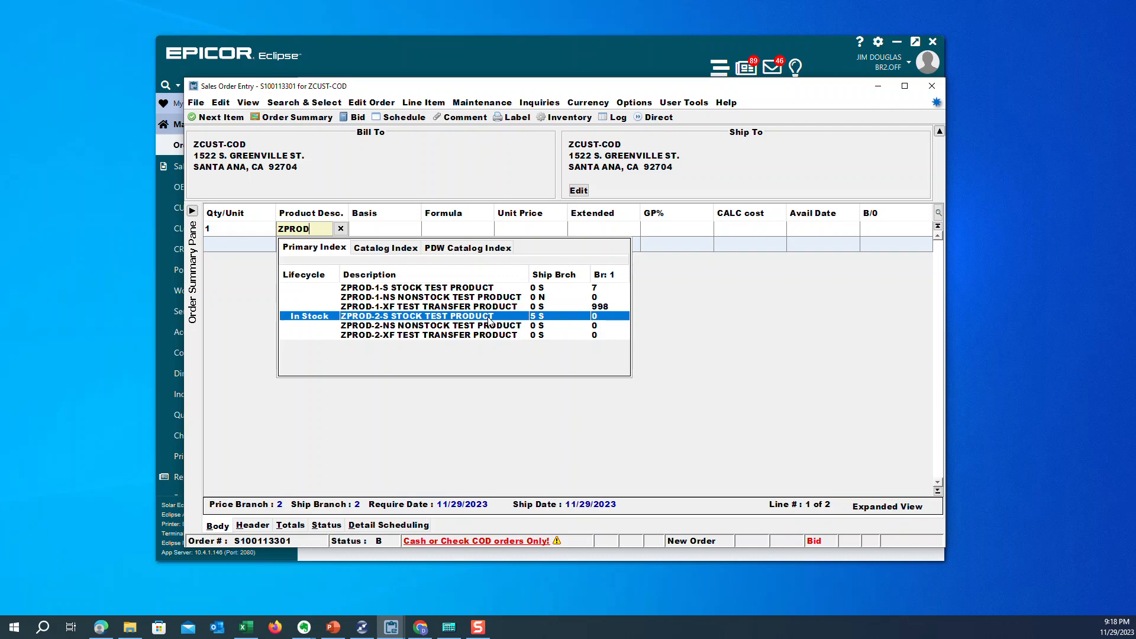
pyautogui.doubleClick(490, 318)
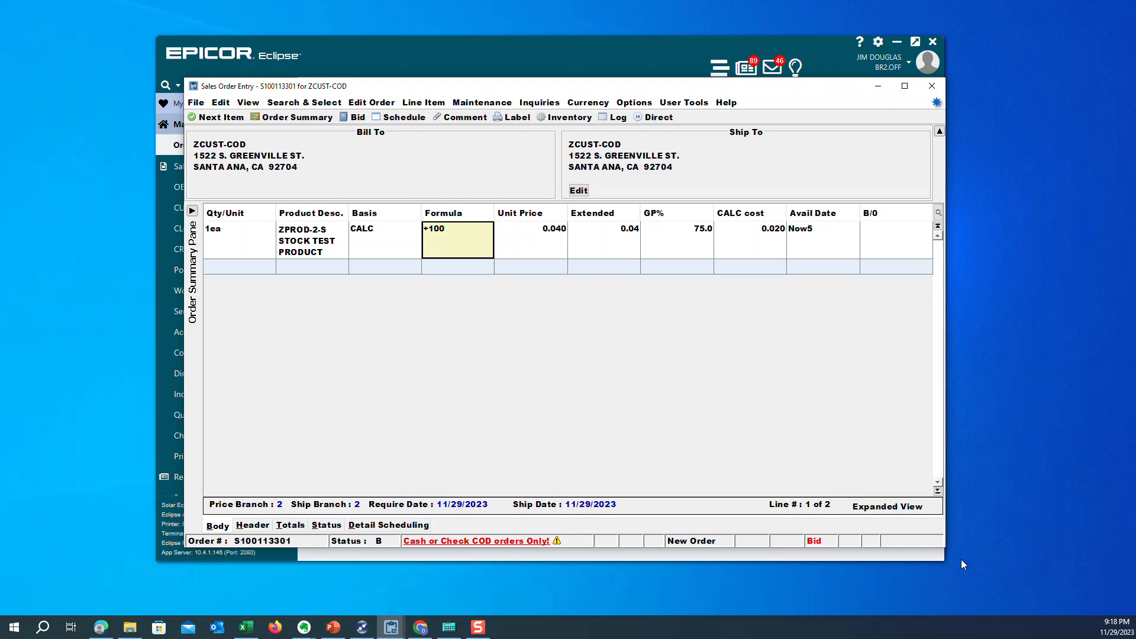
# Examine the basis, formula, unit price and GP% of the ZPROD-2-S order line
pyautogui.moveTo(586, 89); pyautogui.dragTo(569, 81)
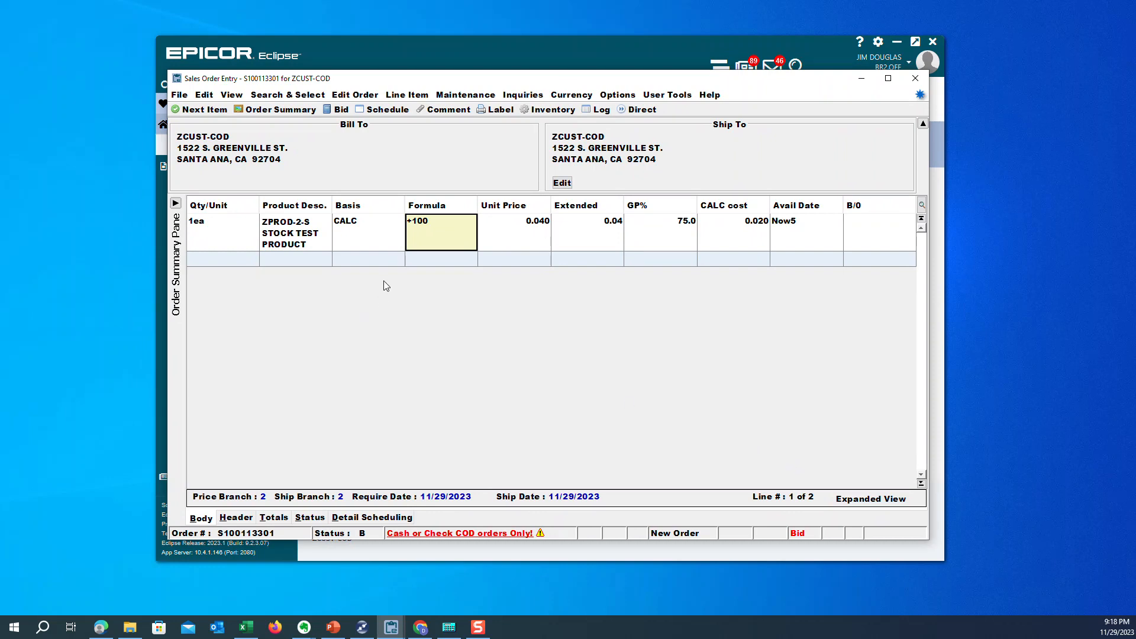
pyautogui.click(357, 231)
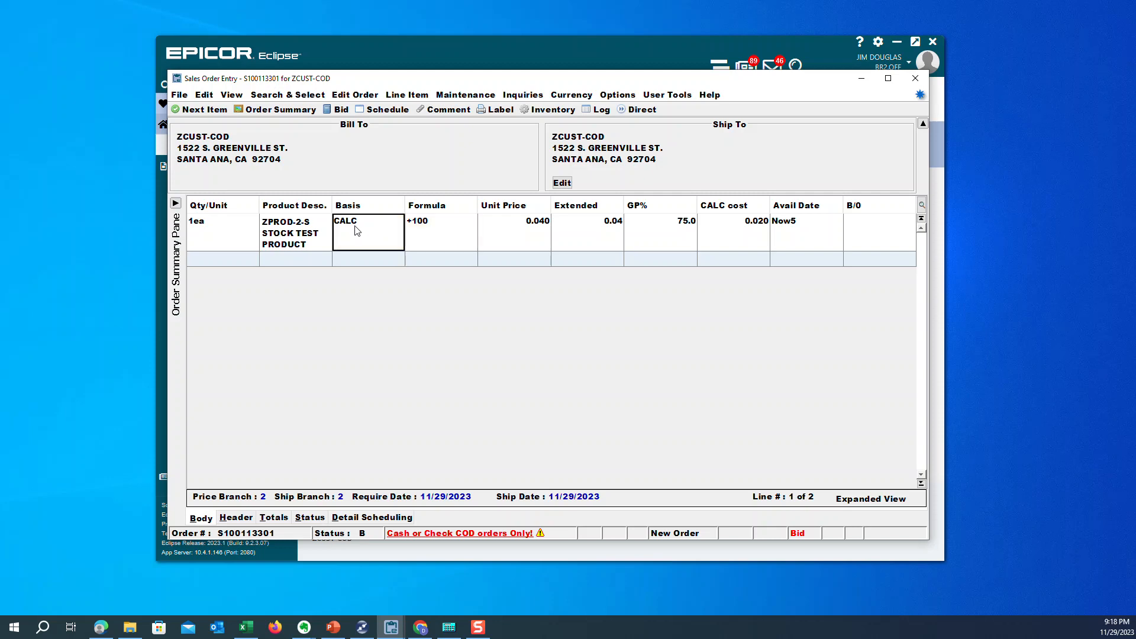
pyautogui.click(431, 232)
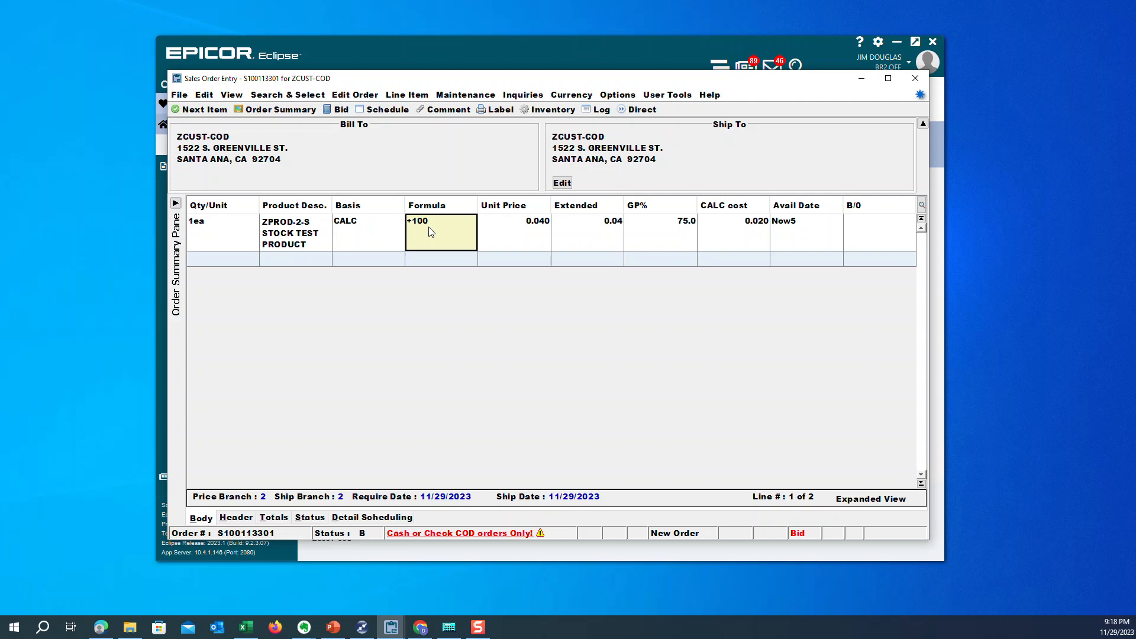
pyautogui.click(535, 232)
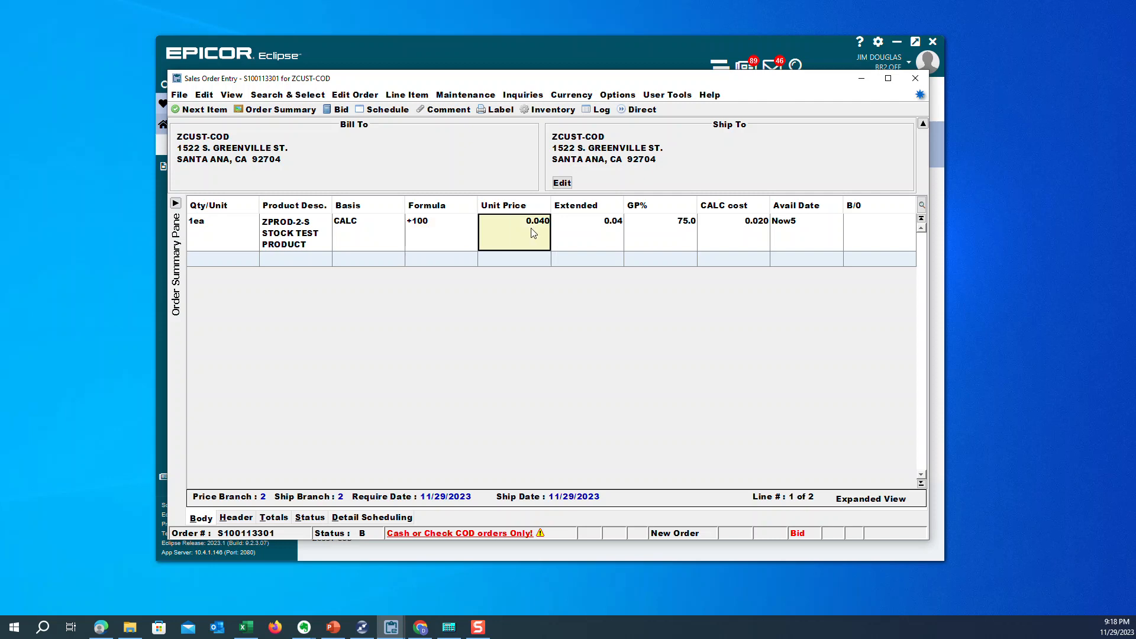
pyautogui.click(687, 239)
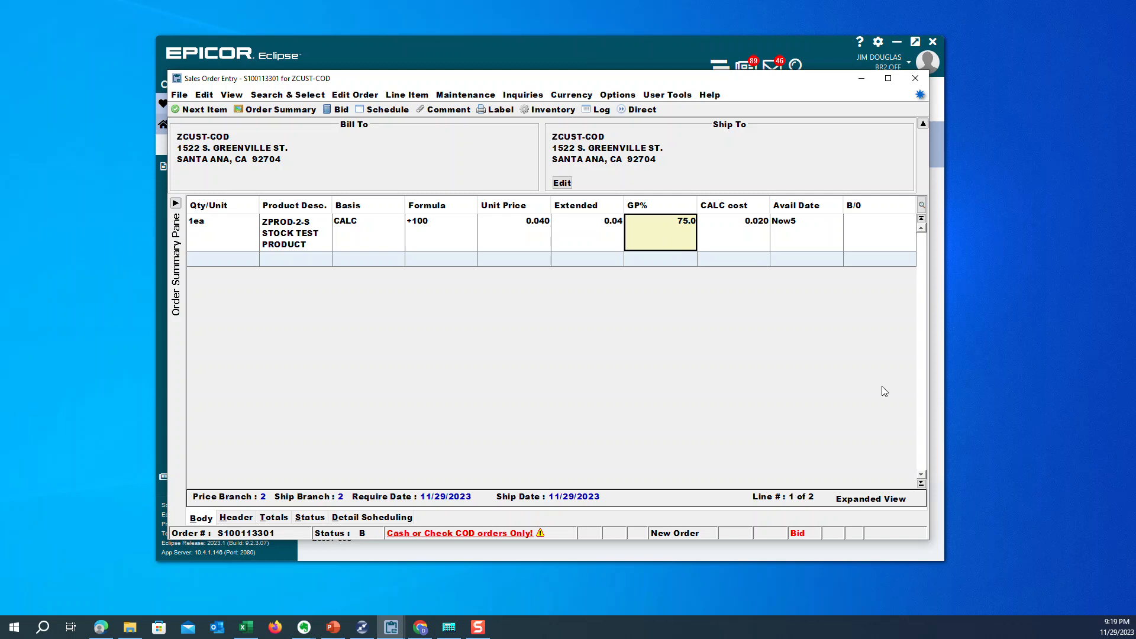
pyautogui.click(361, 233)
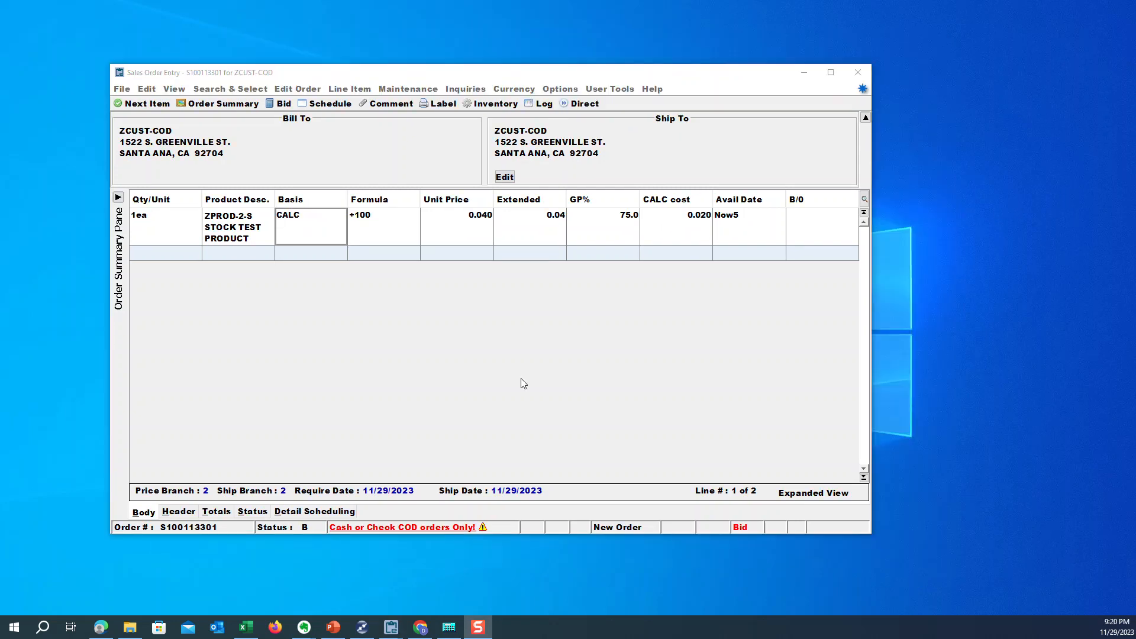
# Change the order body to the view with Cls/Type, Grp/Prod and QBLvl columns and examine the ZPROD-2-S line's price class, sell group and quantity break level
pyautogui.click(864, 202)
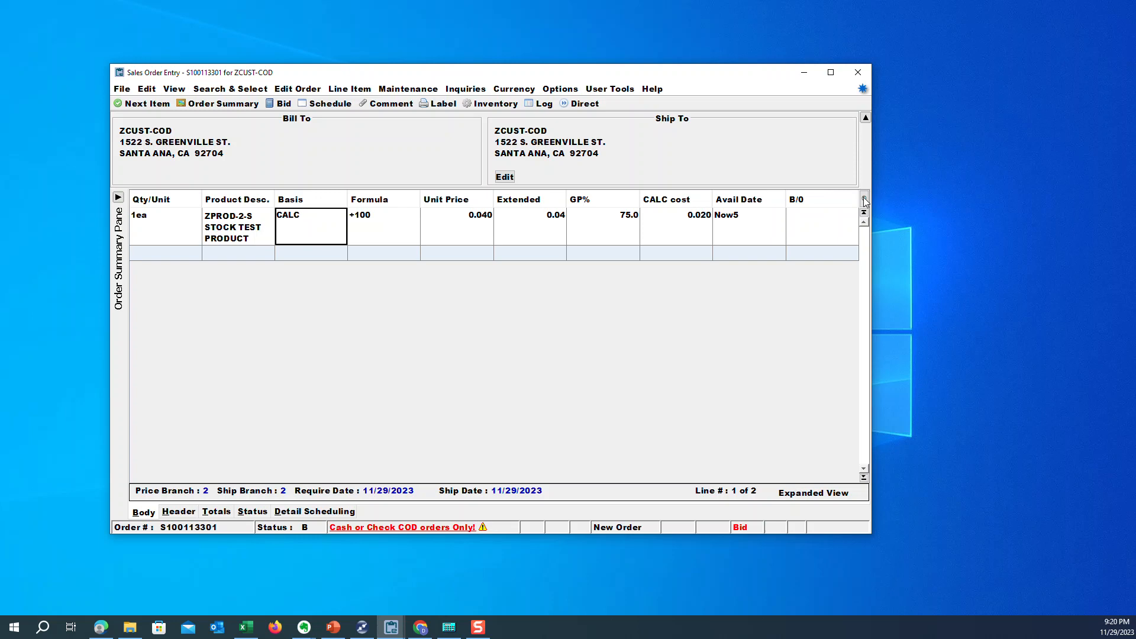
pyautogui.click(865, 202)
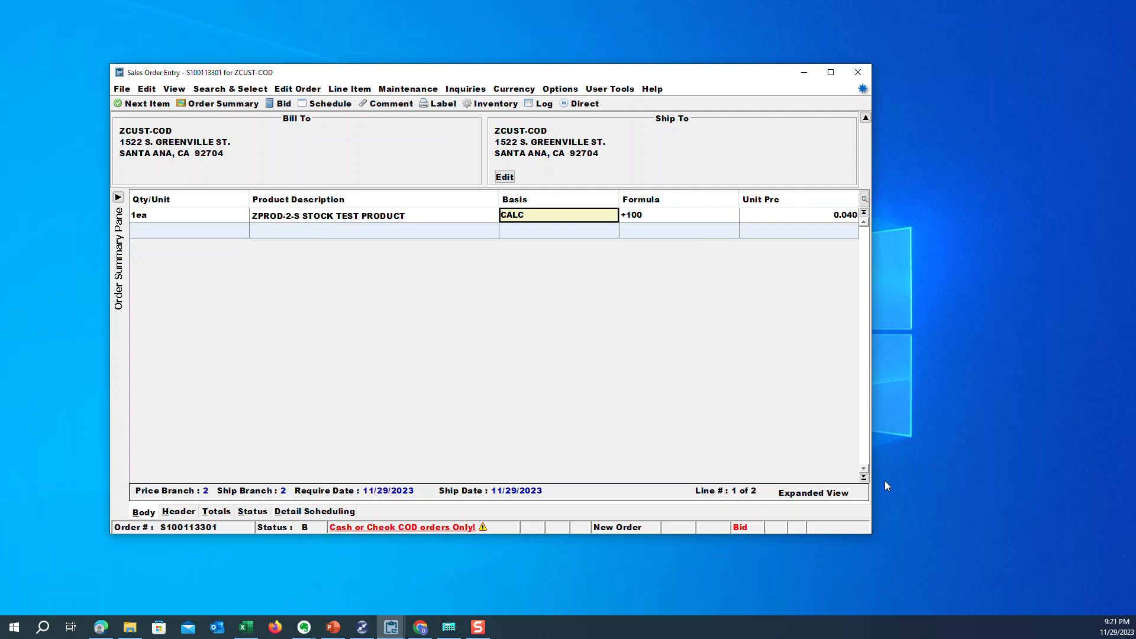
pyautogui.moveTo(873, 537); pyautogui.dragTo(1012, 527)
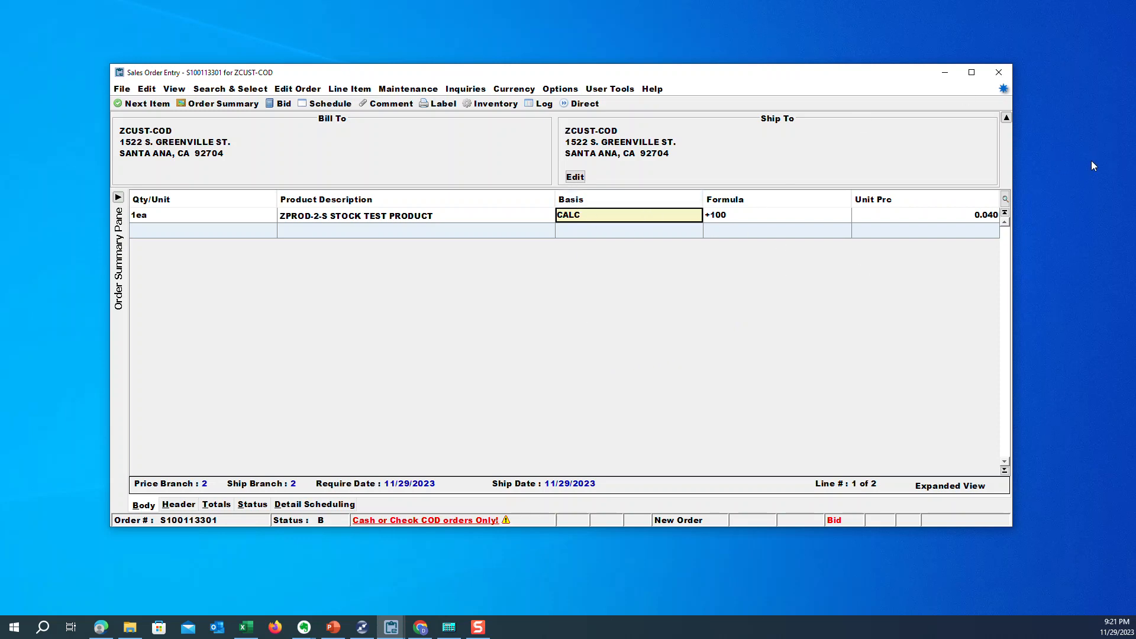
pyautogui.click(1006, 199)
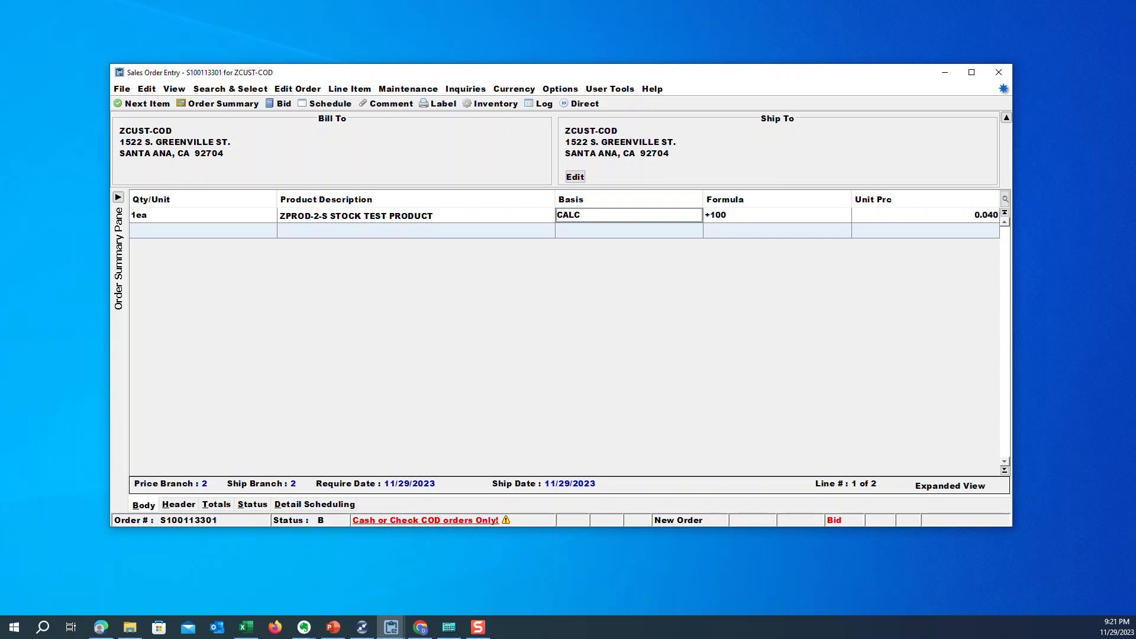
pyautogui.hotkey('ctrl', 'Tab')
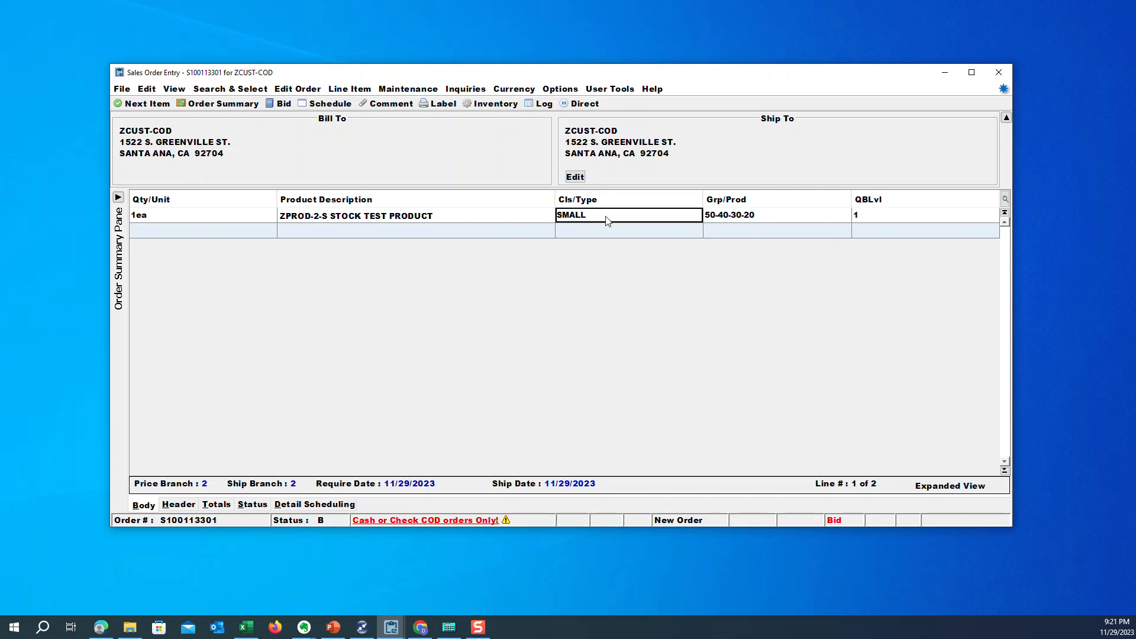
pyautogui.click(785, 217)
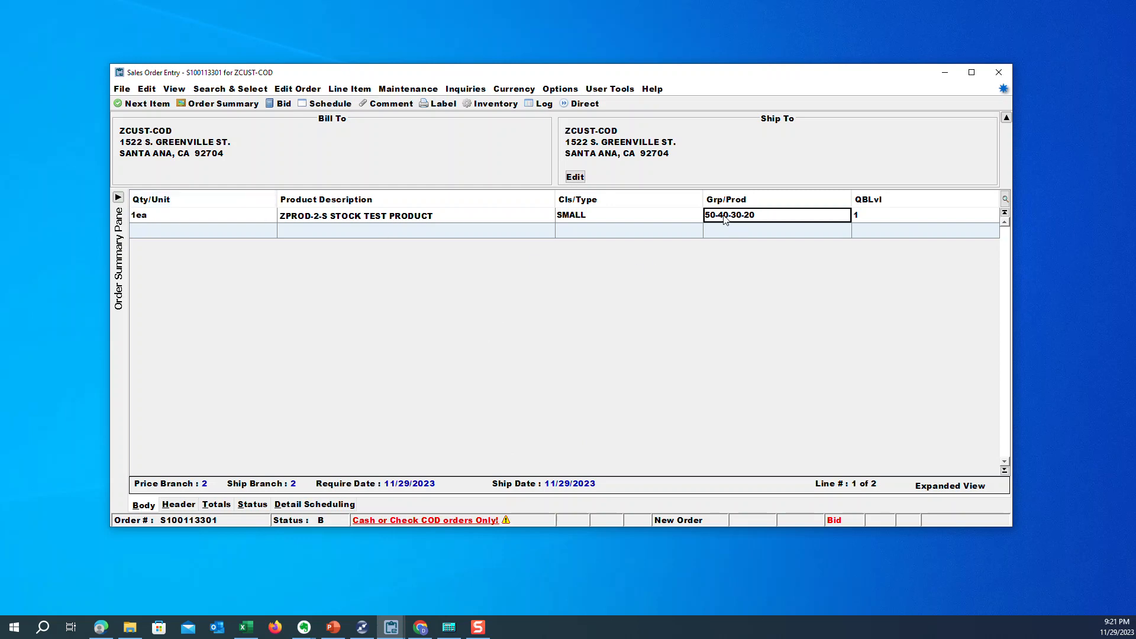
pyautogui.click(890, 219)
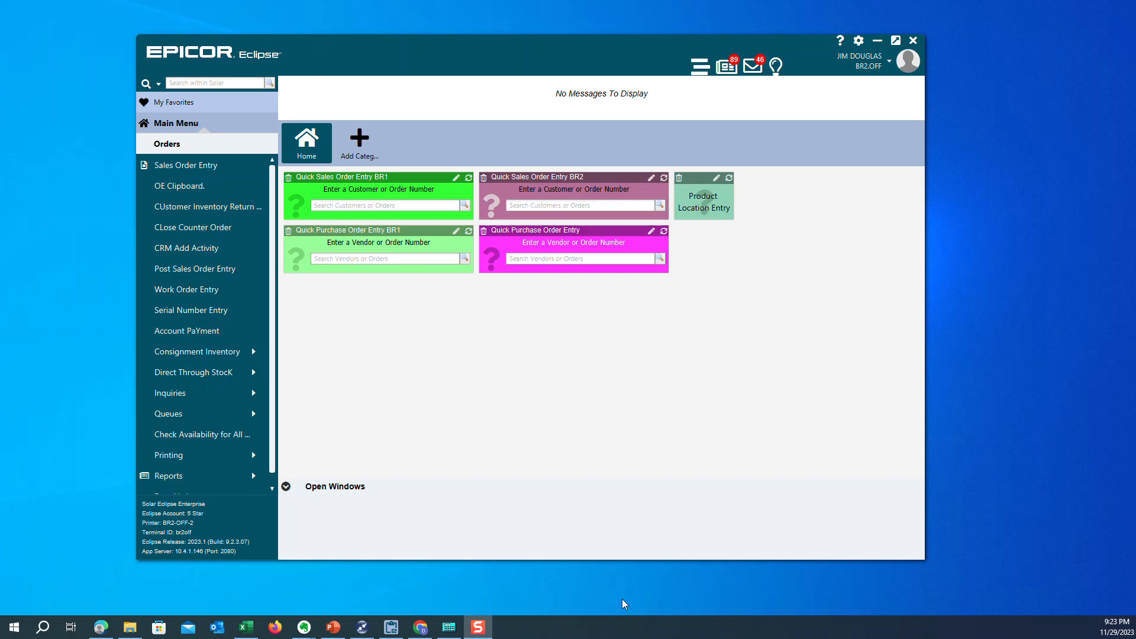
# Browse the order reports and the customer reports within the end of month reports
pyautogui.scroll(-1, 248, 467)
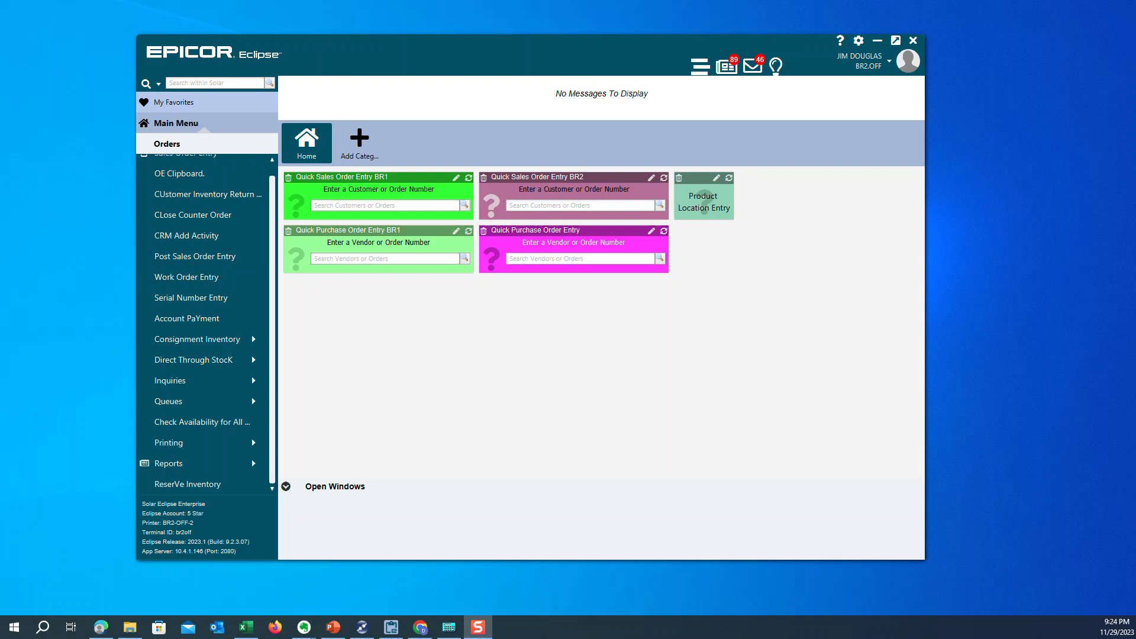
pyautogui.press('r')
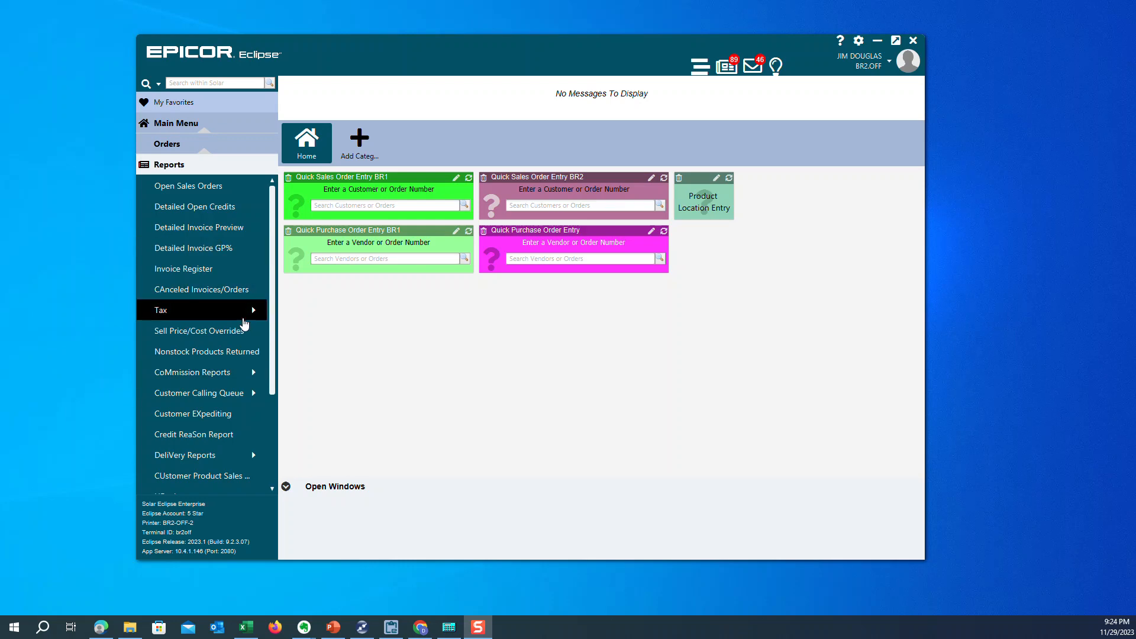
pyautogui.scroll(-5, 195, 190)
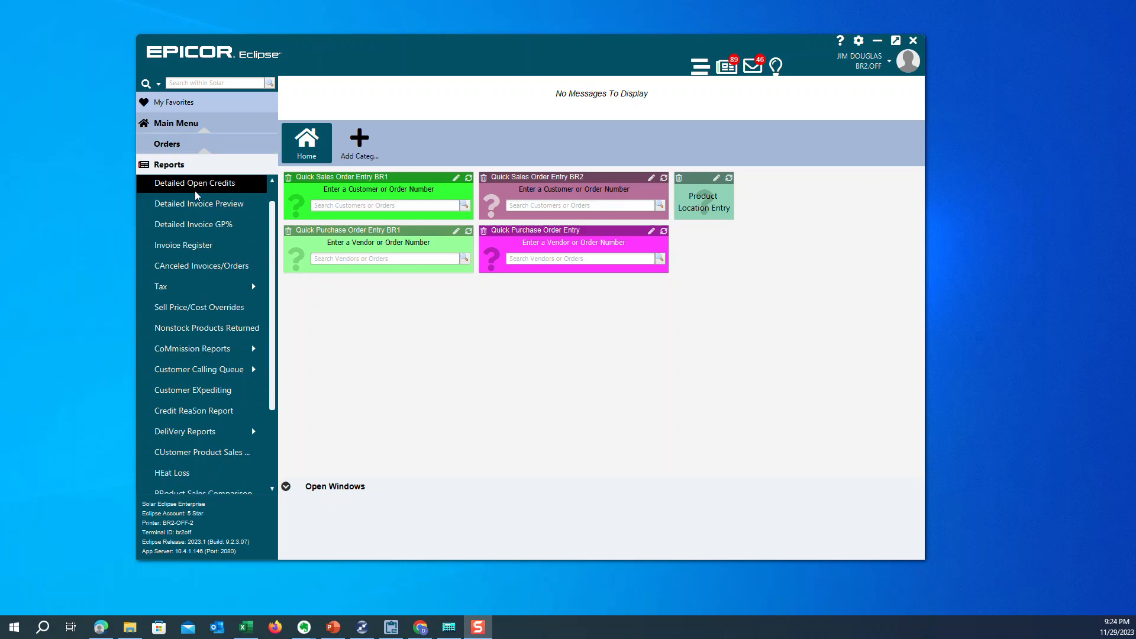
pyautogui.scroll(5, 223, 276)
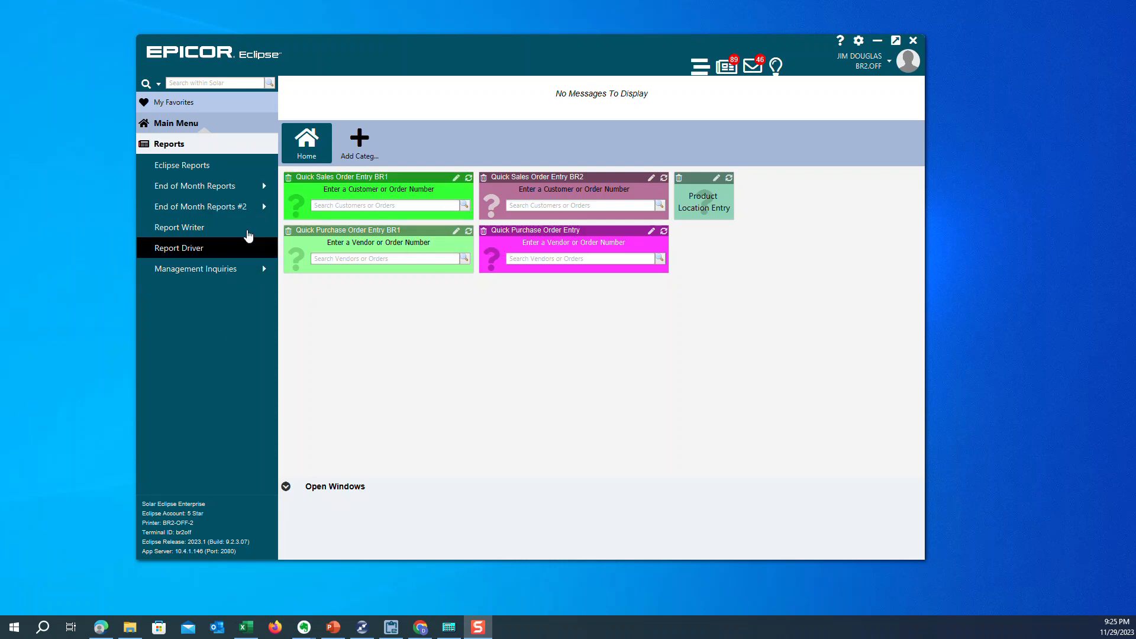
pyautogui.click(219, 191)
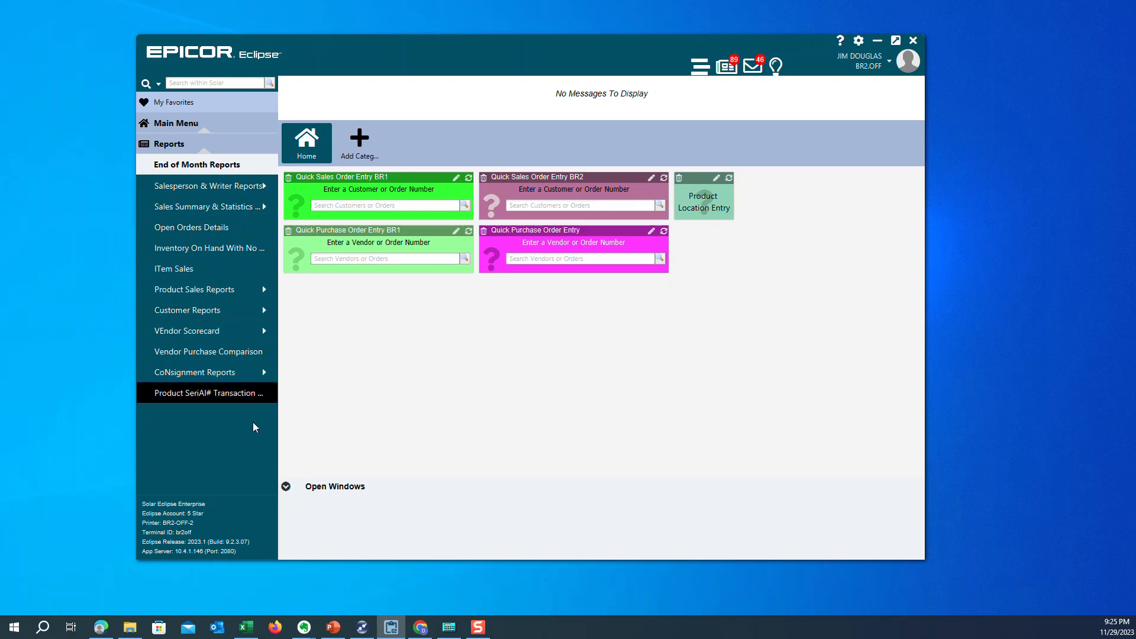
pyautogui.click(244, 311)
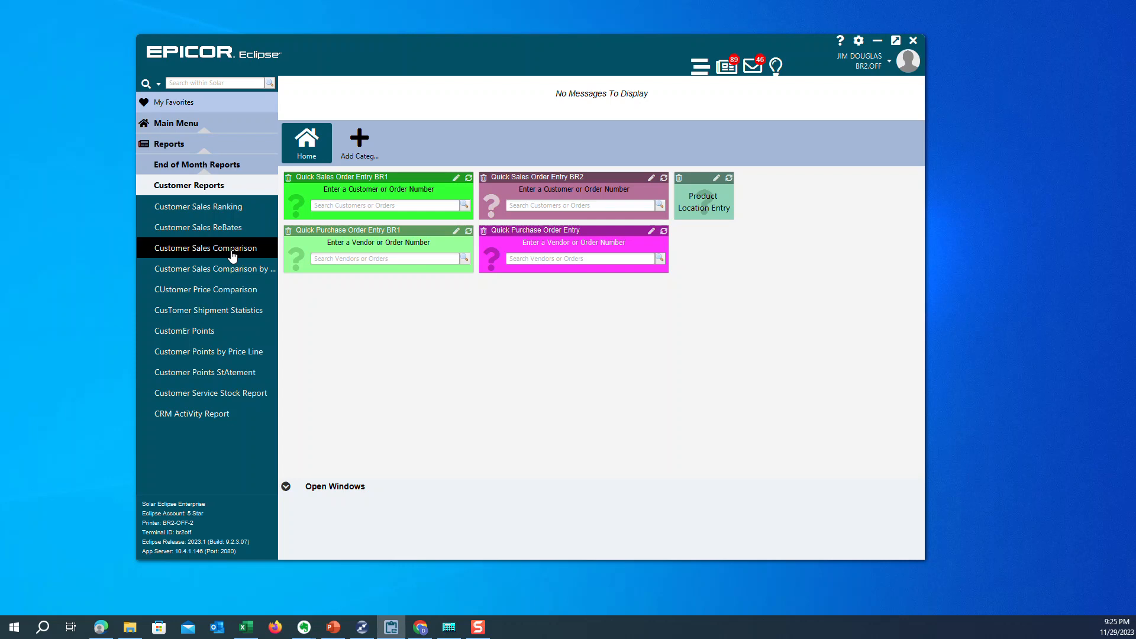
# View the Cust Sales Ranking as of 11/28/2023 report from the report queue, examine its sales and GP figures, and close it
pyautogui.click(727, 68)
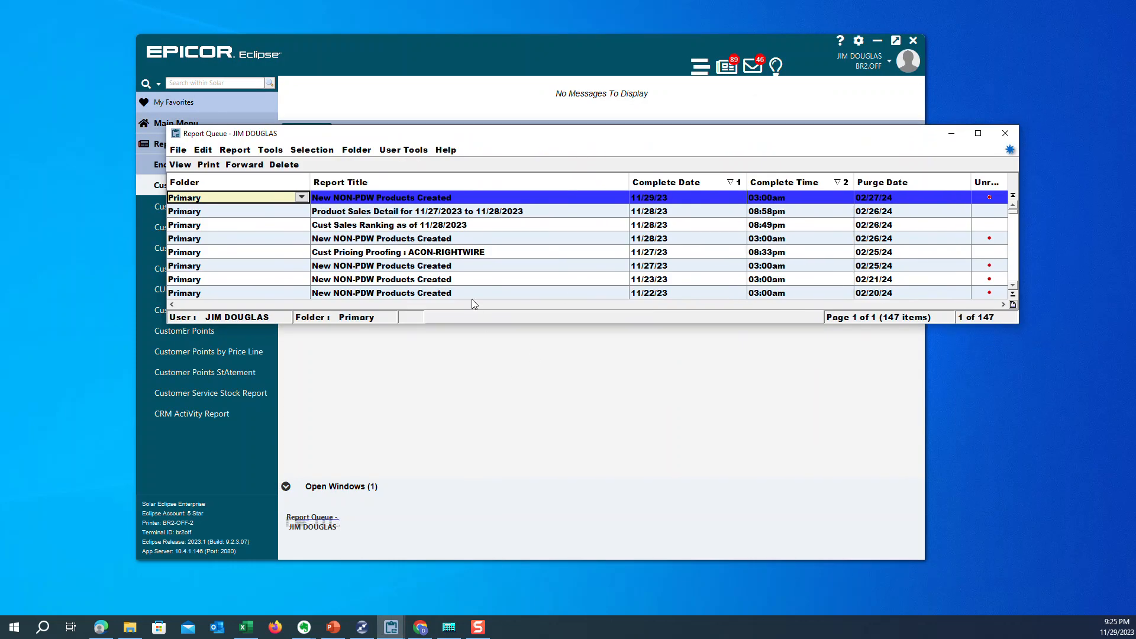
pyautogui.doubleClick(440, 227)
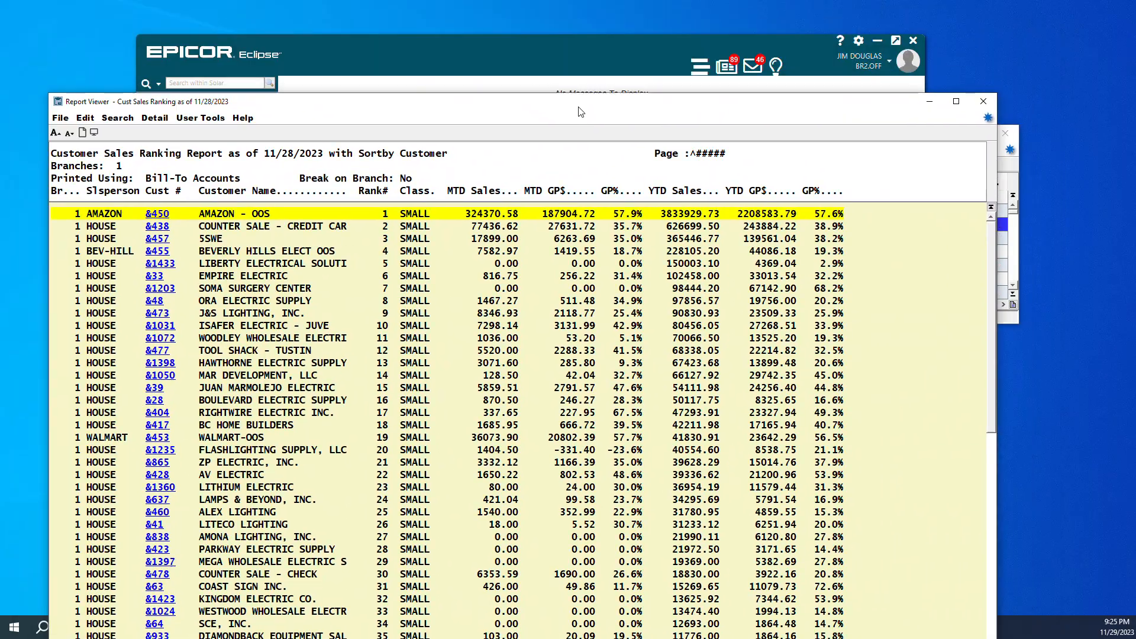
pyautogui.moveTo(578, 112); pyautogui.dragTo(634, 306)
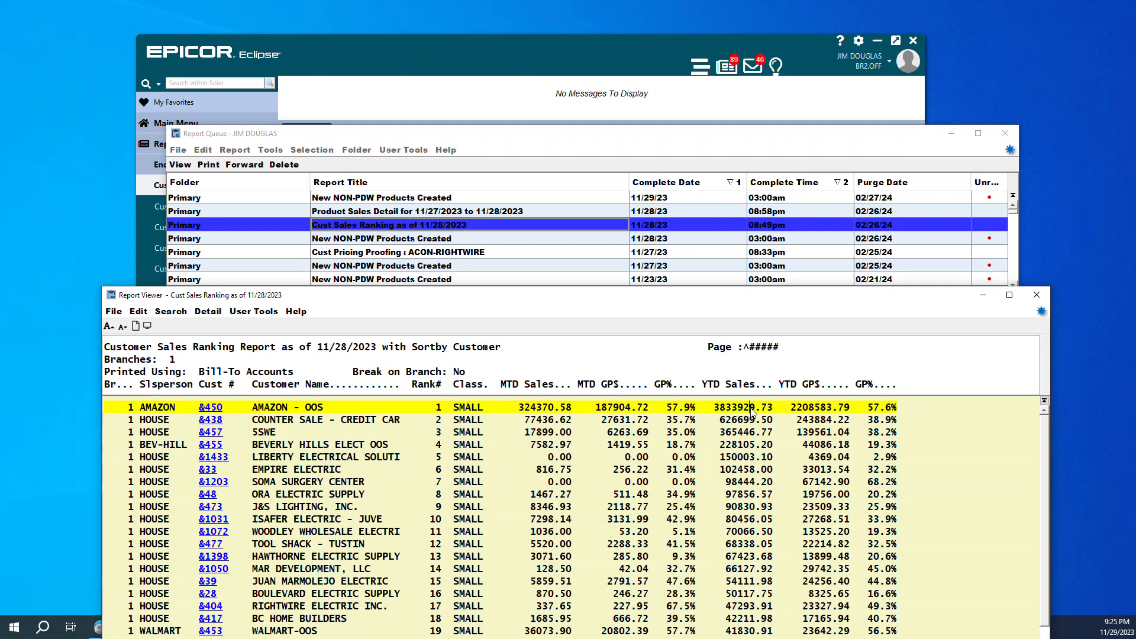
pyautogui.click(850, 409)
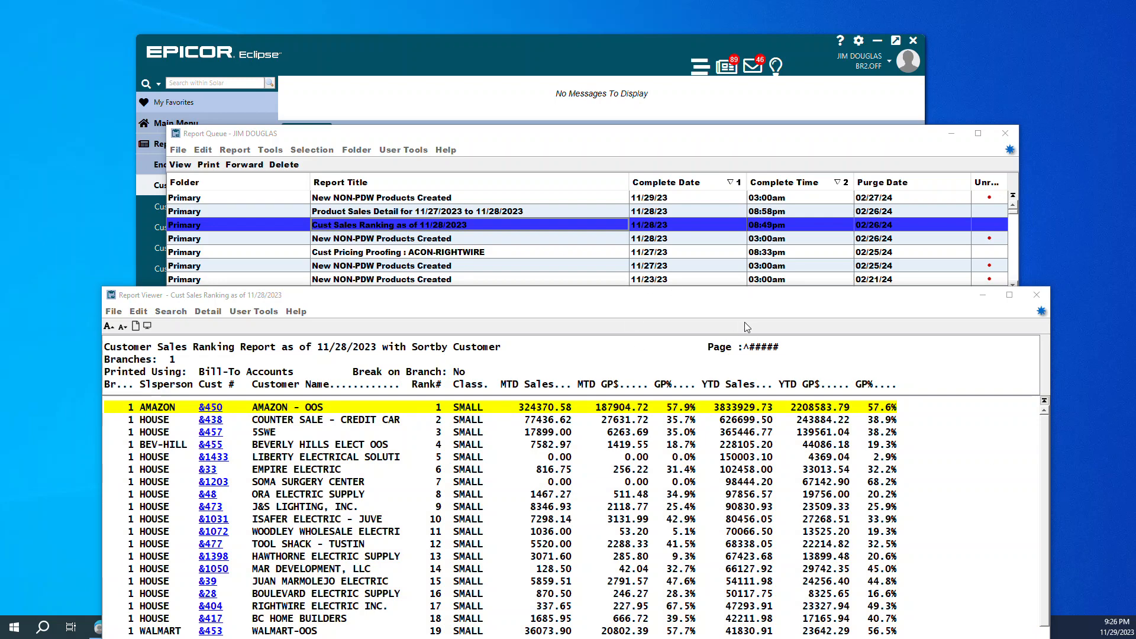
pyautogui.click(1037, 295)
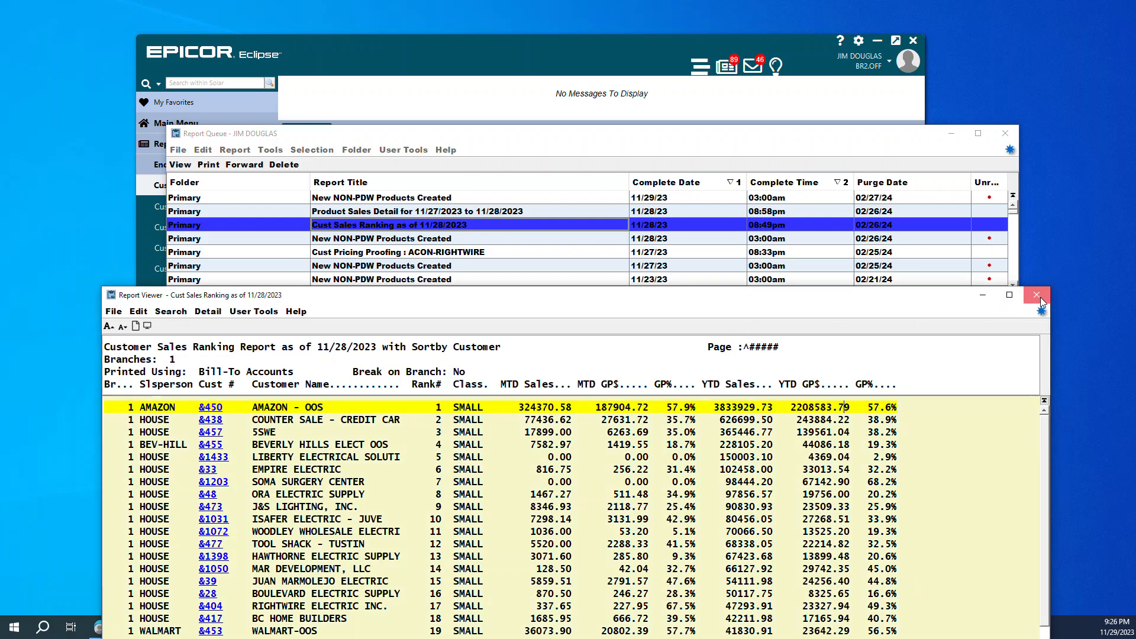
pyautogui.click(375, 53)
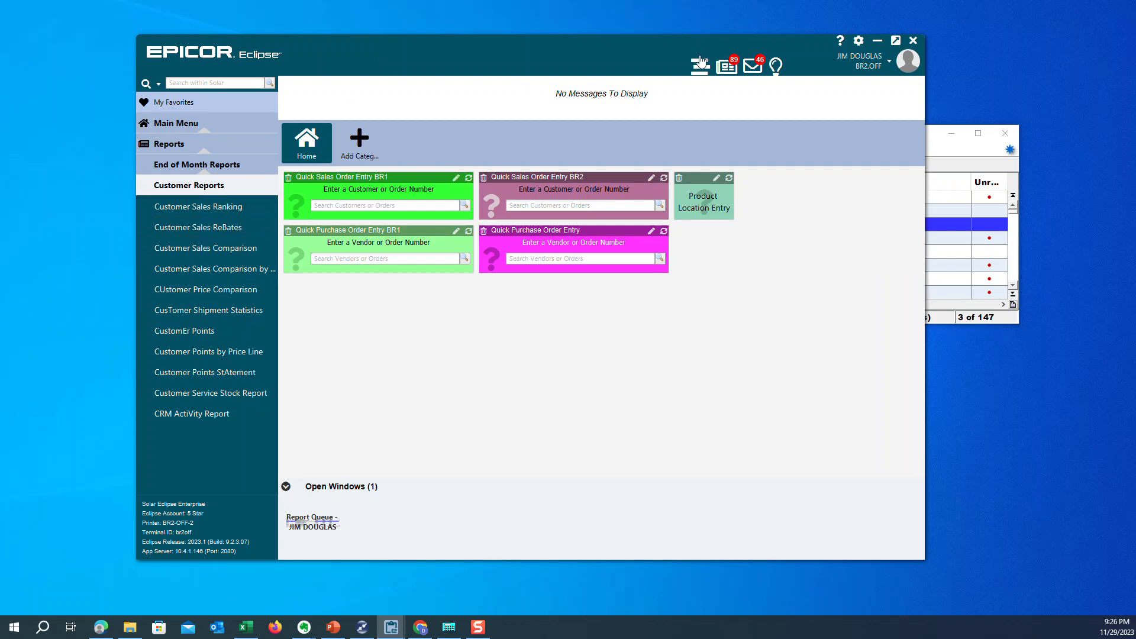
pyautogui.click(727, 67)
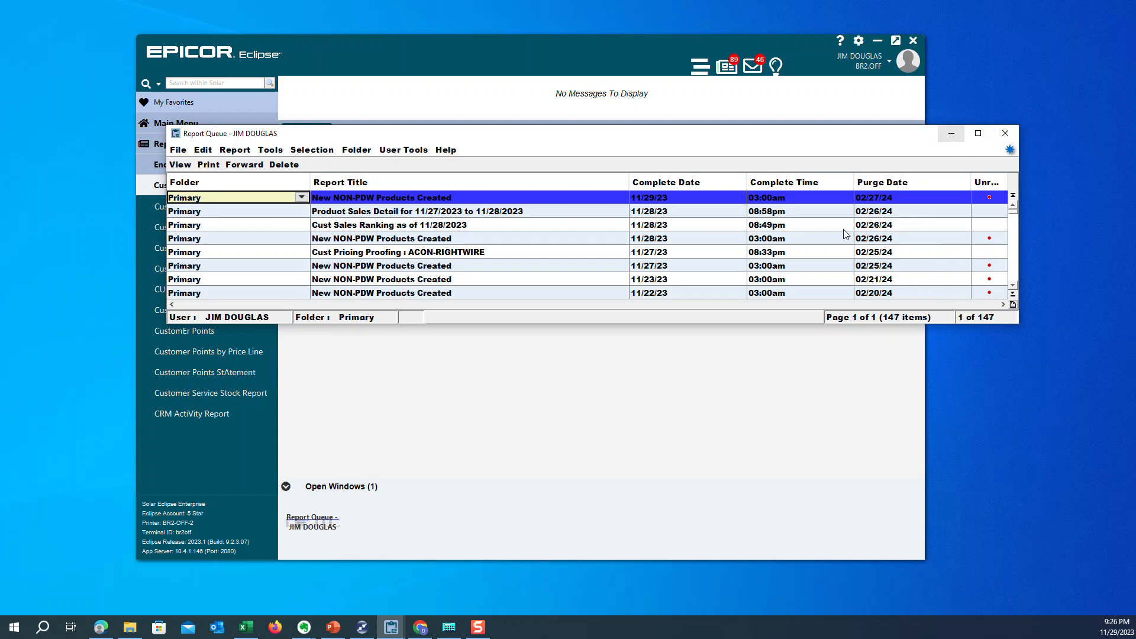
pyautogui.click(709, 408)
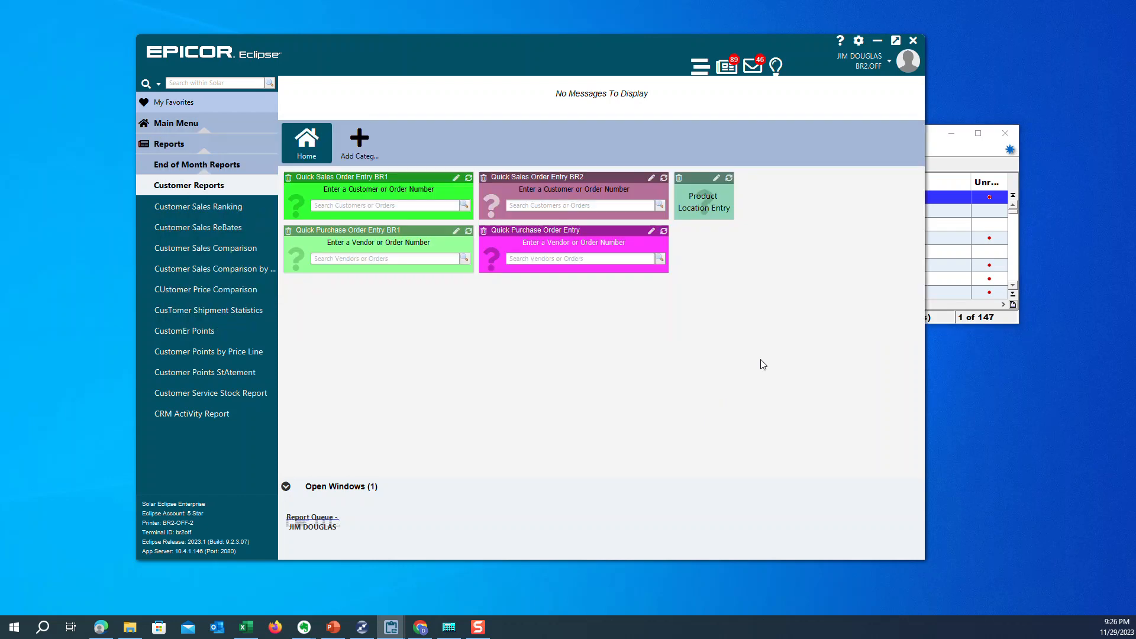
pyautogui.click(945, 158)
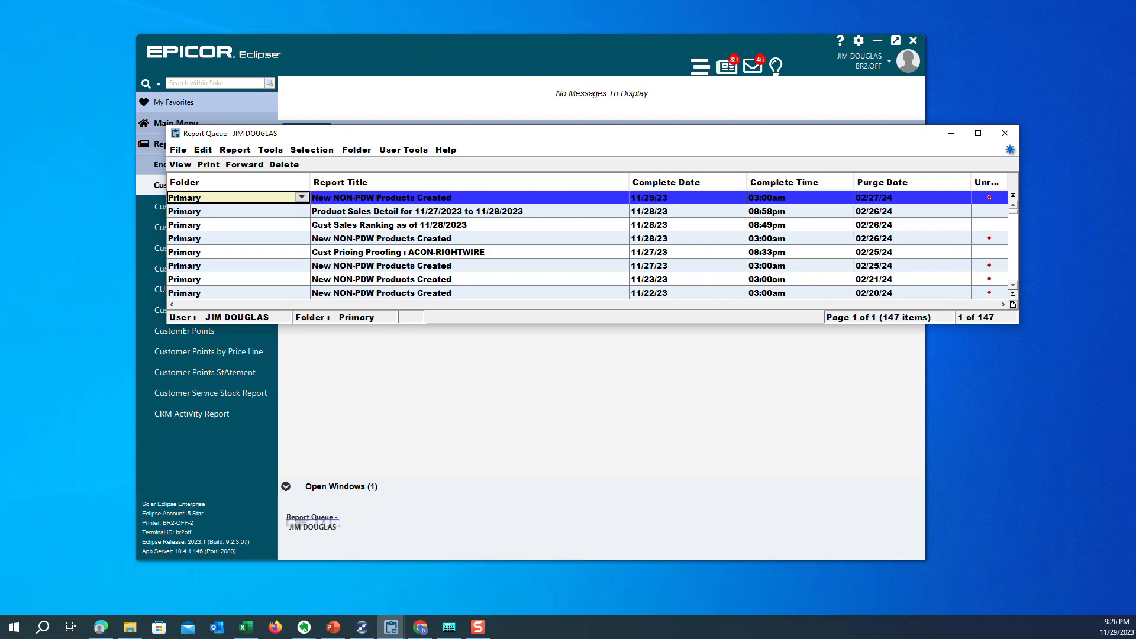
pyautogui.hotkey('alt', 'Tab')
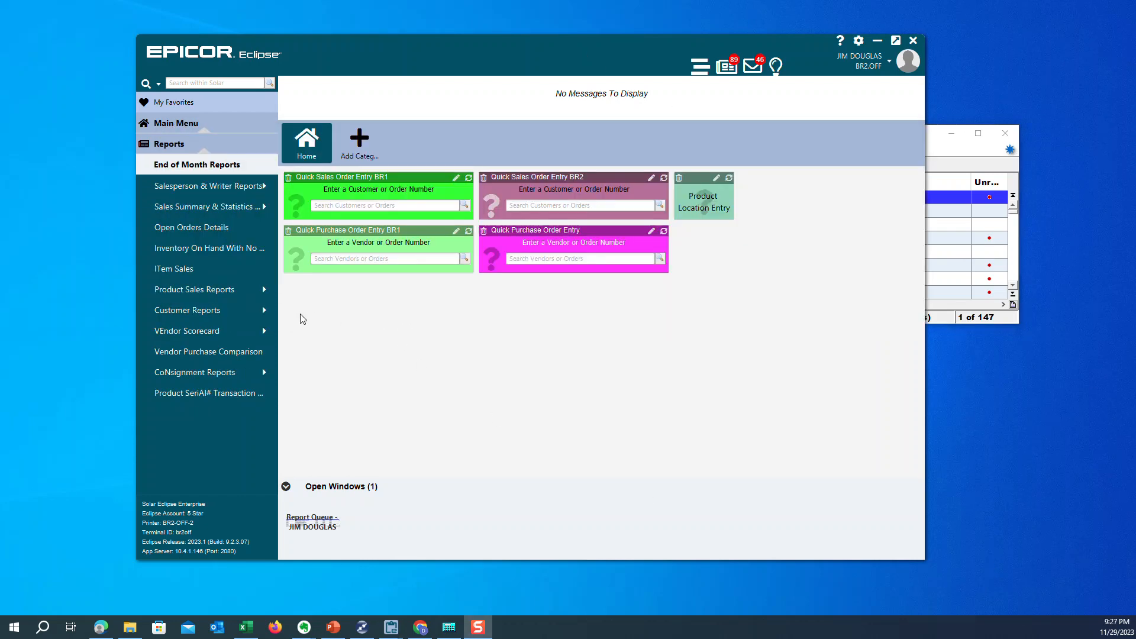
# View the Product Sales Detail for 11/27/2023 to 11/28/2023 report, examine its sales lines by ship-to customer, and close it and the report queue
pyautogui.click(264, 294)
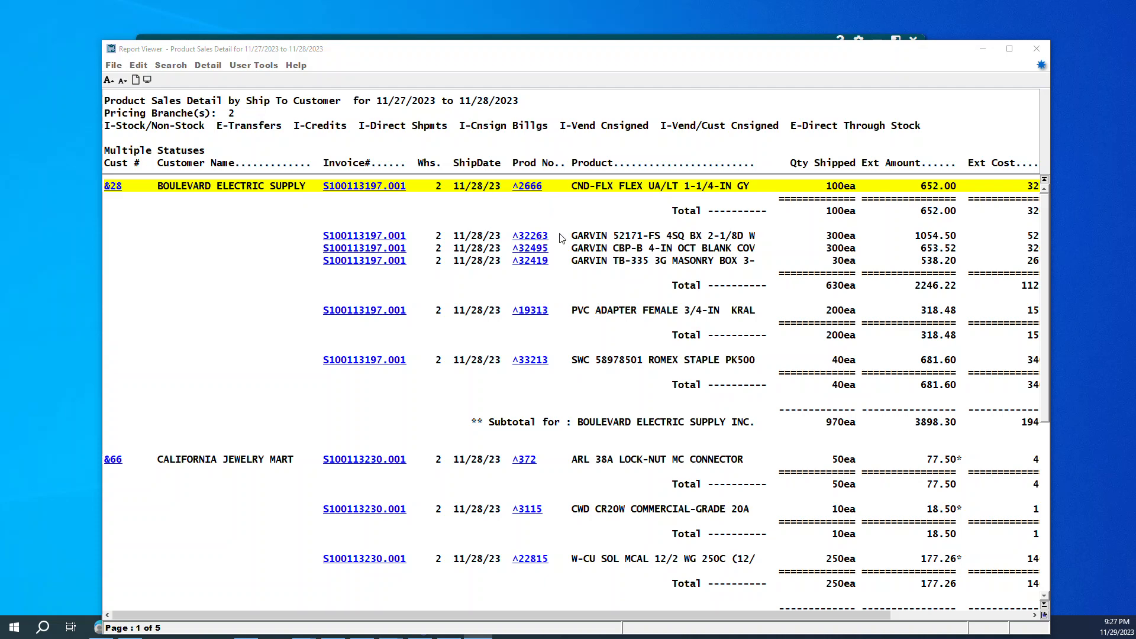
pyautogui.click(785, 615)
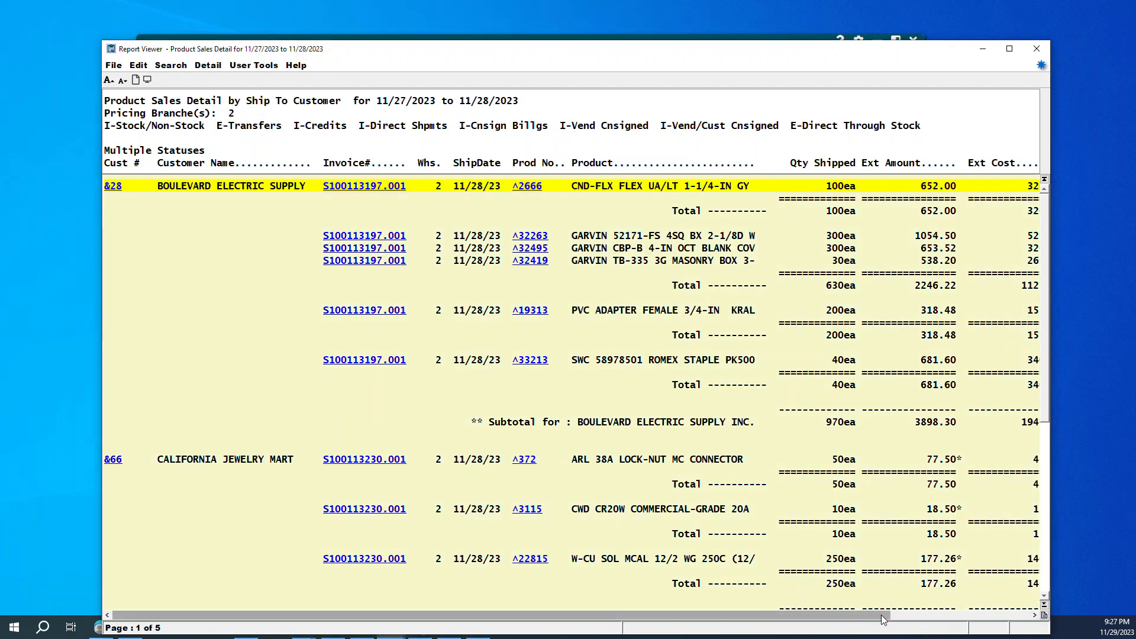
pyautogui.moveTo(882, 615); pyautogui.dragTo(129, 511)
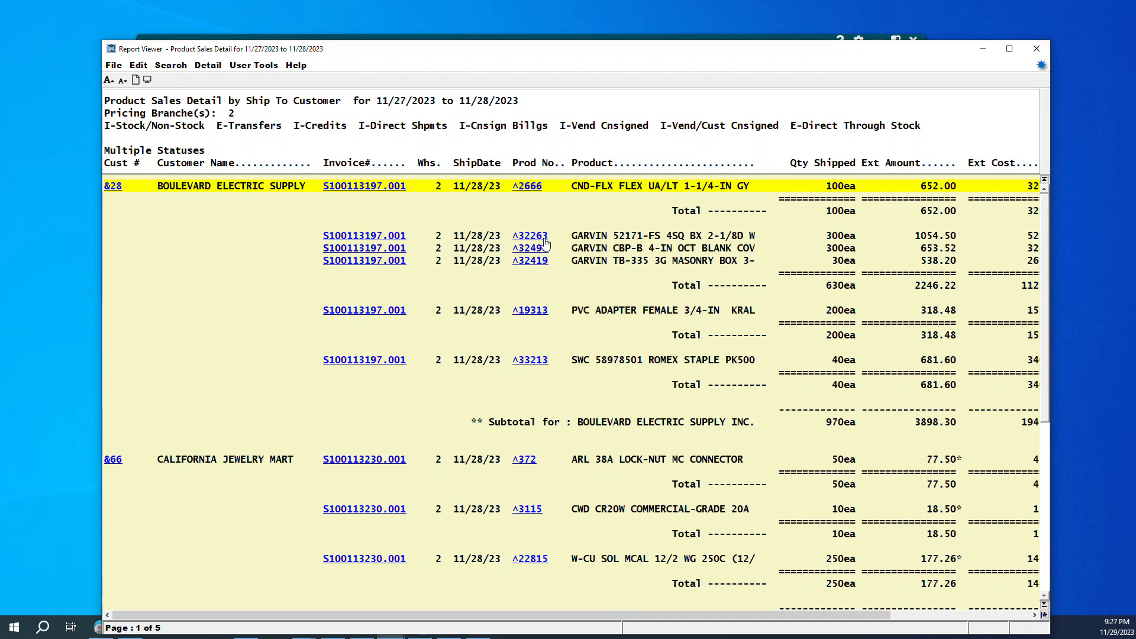
pyautogui.scroll(-5, 555, 227)
pyautogui.scroll(5, 560, 228)
pyautogui.click(741, 313)
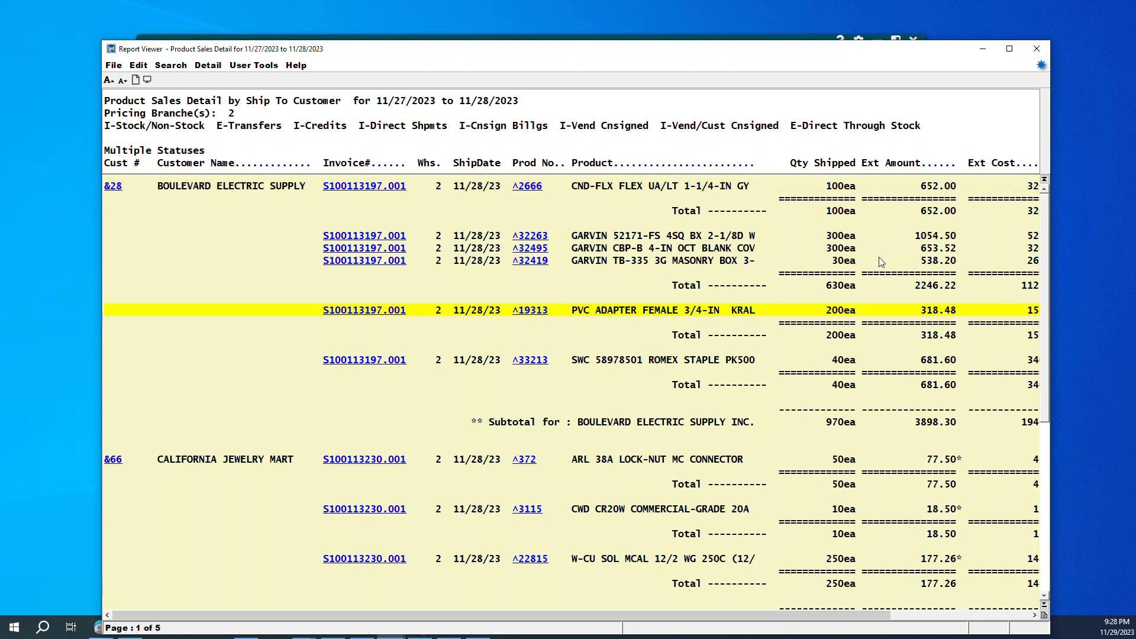
pyautogui.click(1033, 51)
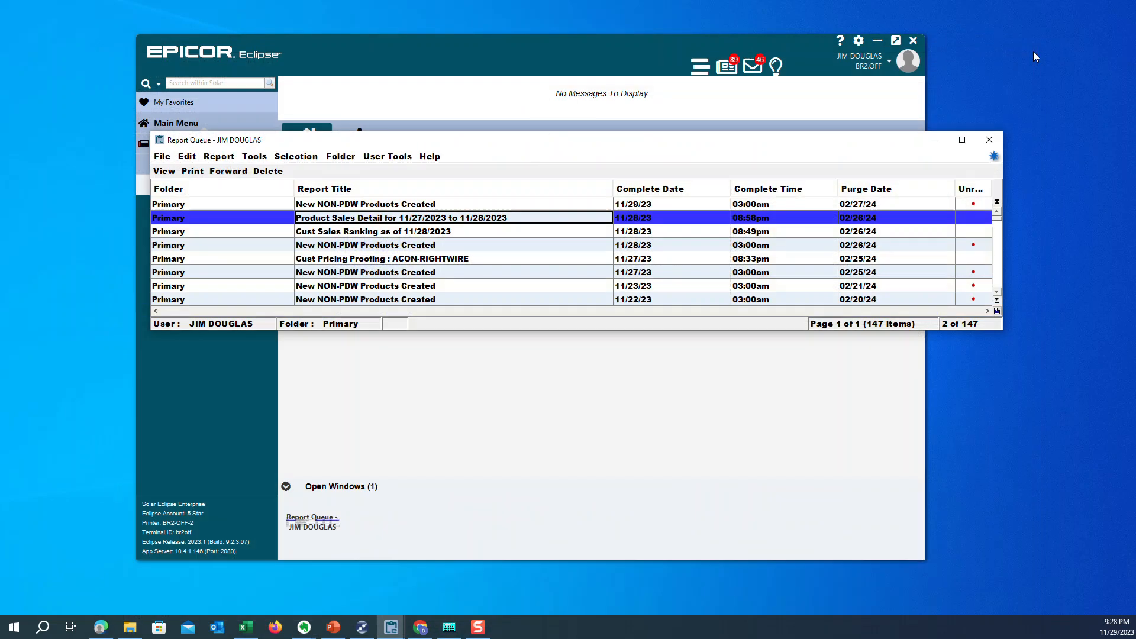
pyautogui.click(990, 142)
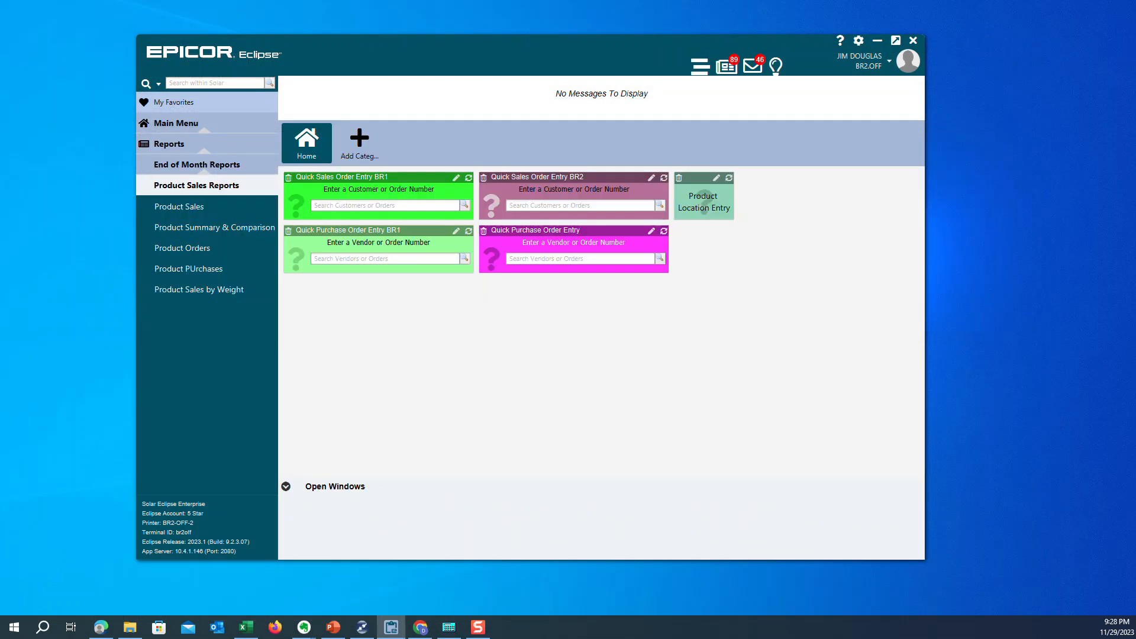
# Open the Item Sales report from the end of month reports, examine its selection and sort options, and close it
pyautogui.hotkey('shift', 'F10')
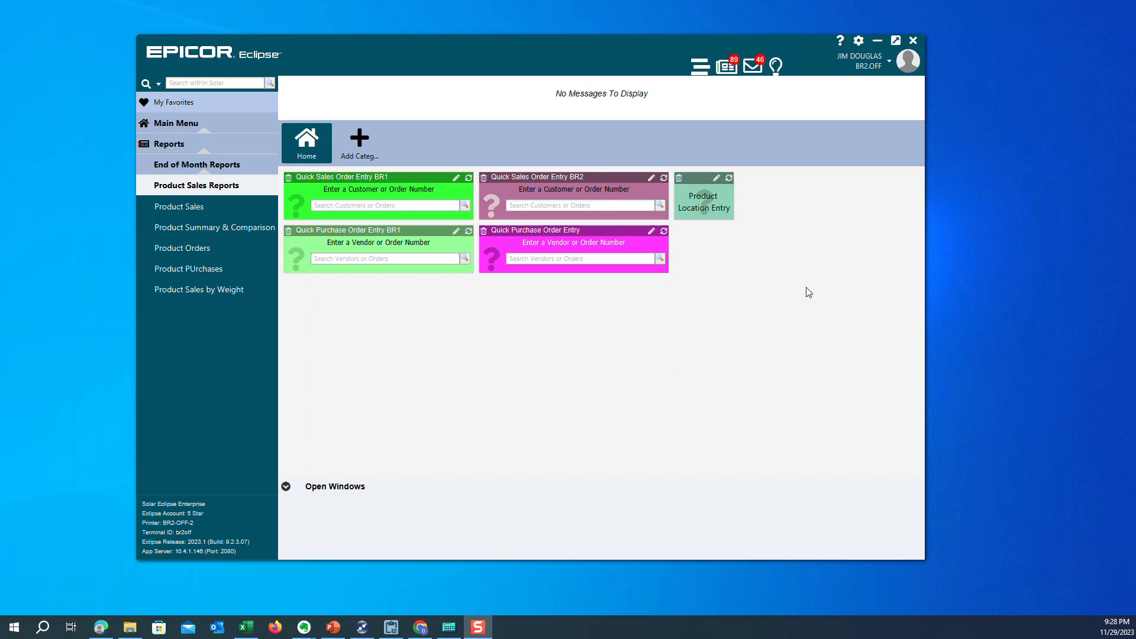
pyautogui.click(210, 166)
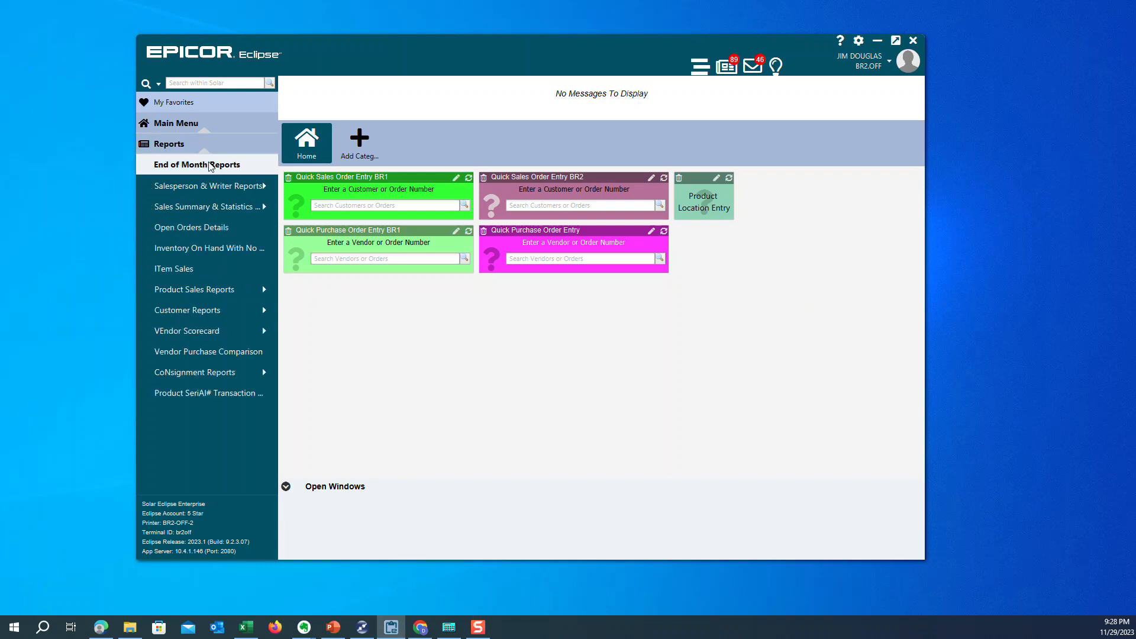
pyautogui.click(188, 271)
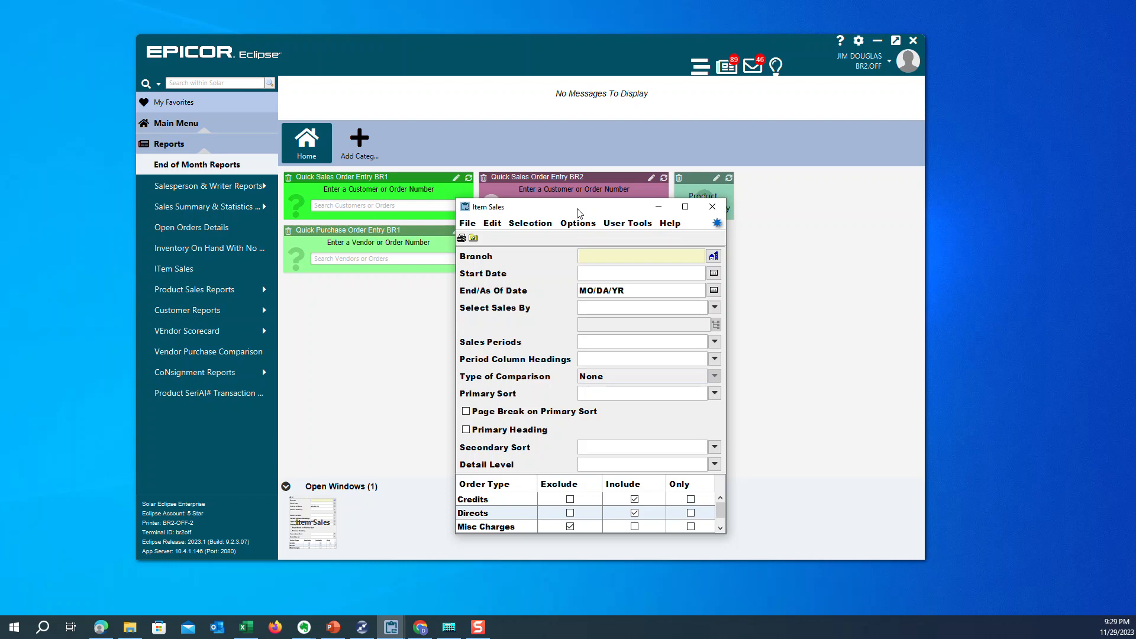
pyautogui.click(713, 208)
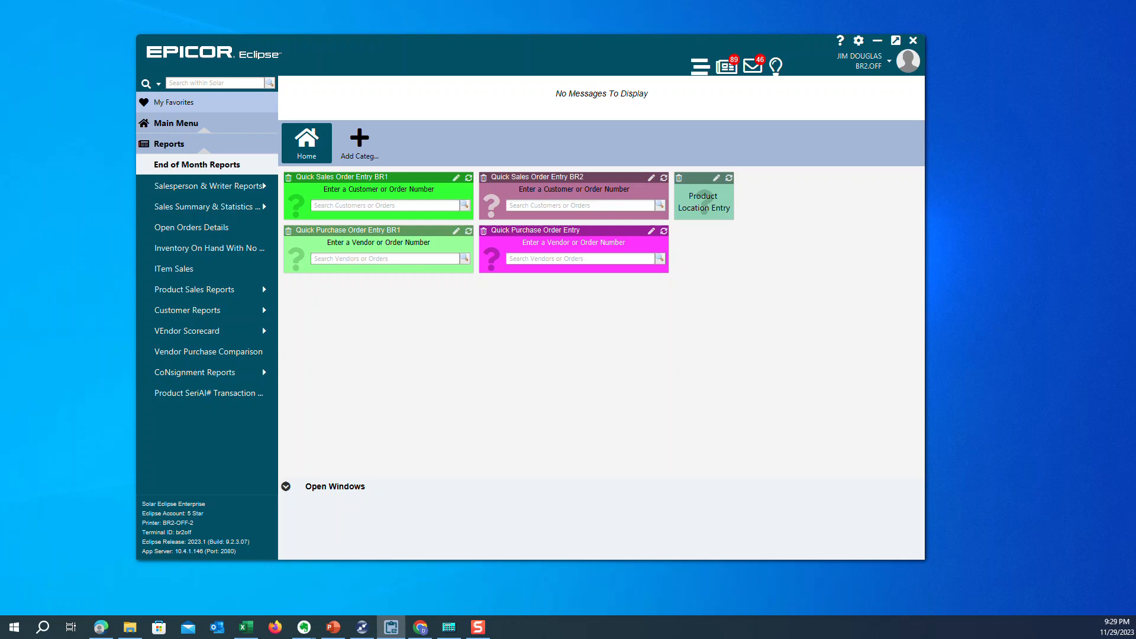